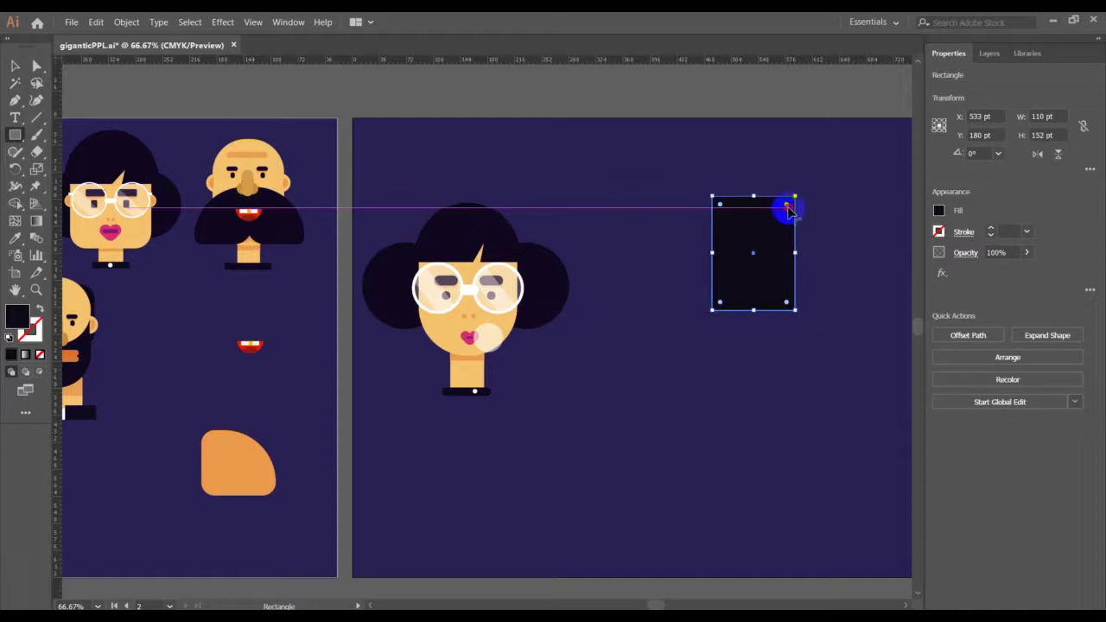
Step: Fully round the corners of the dark rectangle and fill it with the skin colour sampled from the bald man's face
{"action": "left_click_drag", "start_coordinate": [786, 208], "coordinate": [767, 268]}
{"action": "key", "text": "v"}
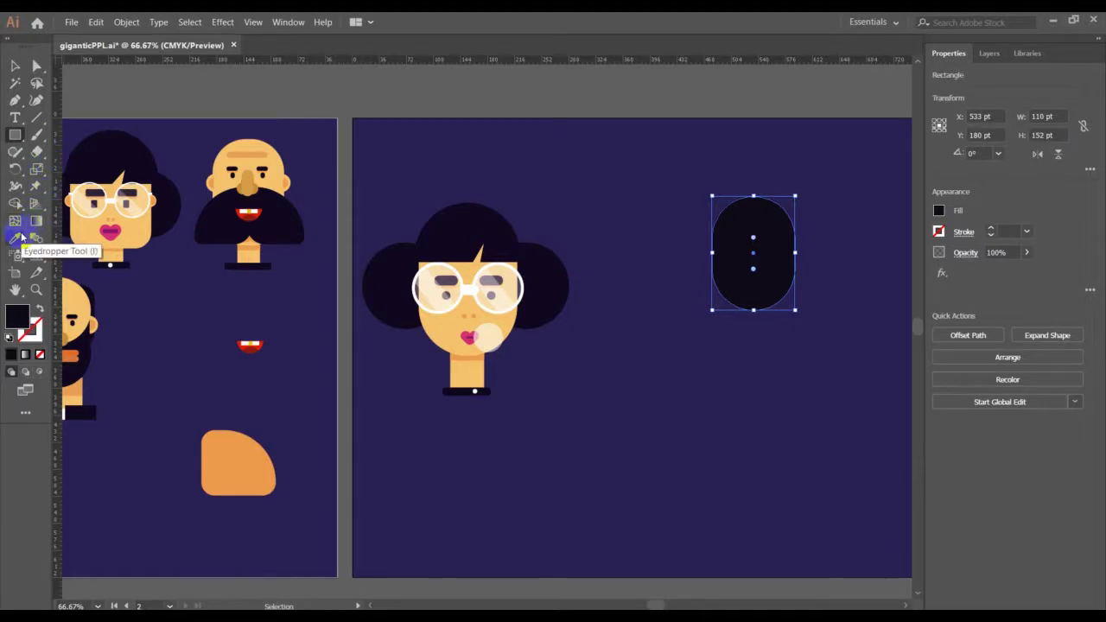
{"action": "left_click", "coordinate": [22, 237]}
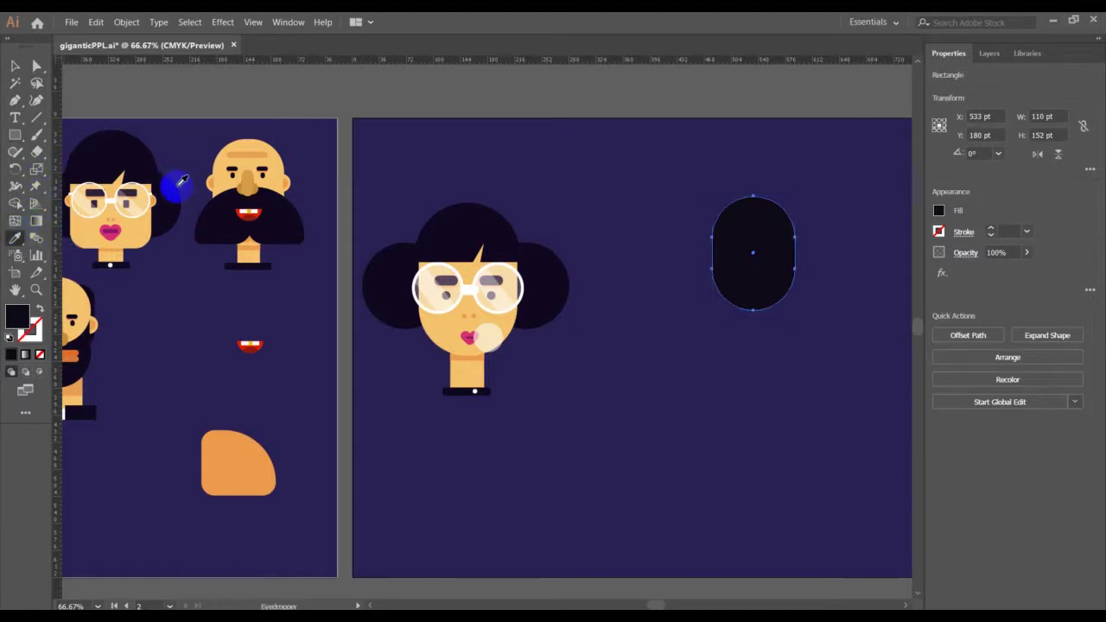
{"action": "left_click", "coordinate": [270, 166]}
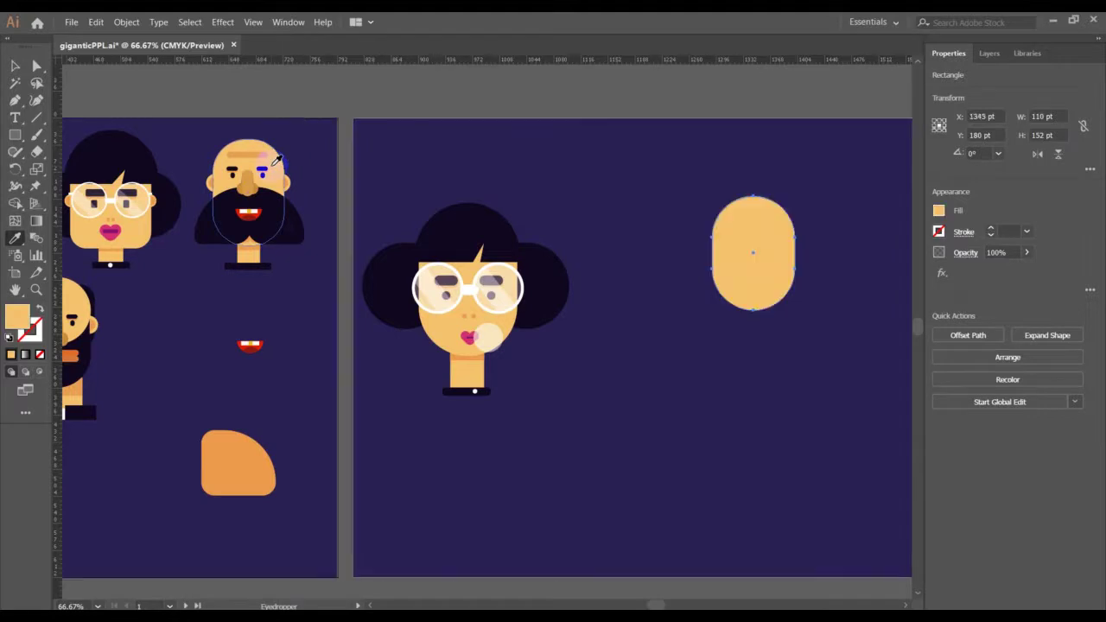
{"action": "left_click", "coordinate": [14, 67]}
{"action": "scroll", "coordinate": [368, 171], "scroll_direction": "left", "scroll_amount": 3}
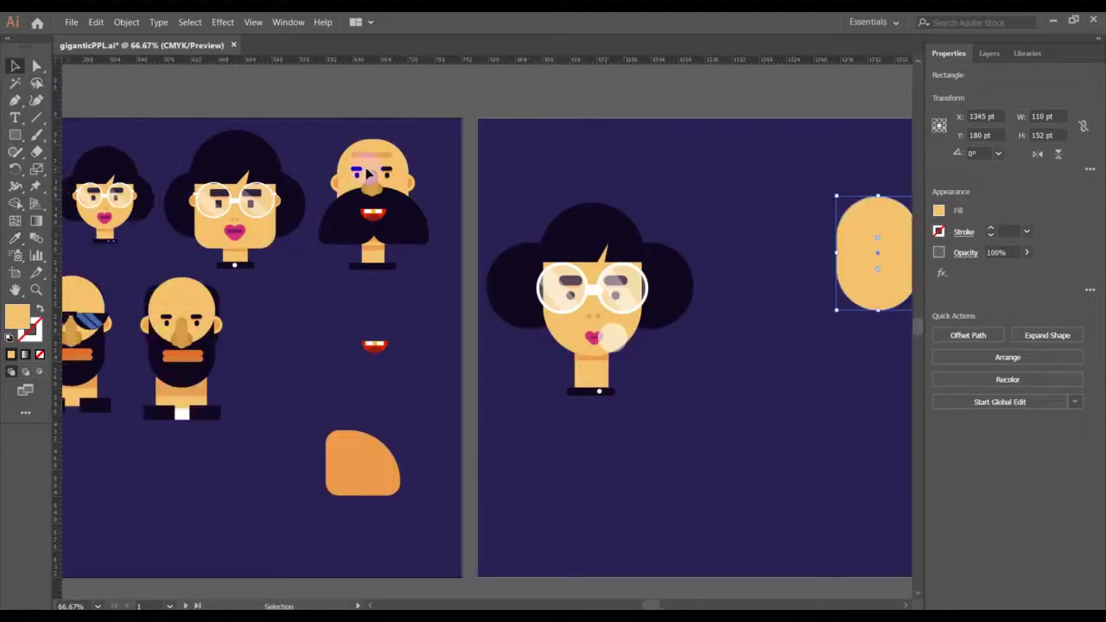
{"action": "left_click", "coordinate": [369, 173]}
{"action": "right_click", "coordinate": [652, 156]}
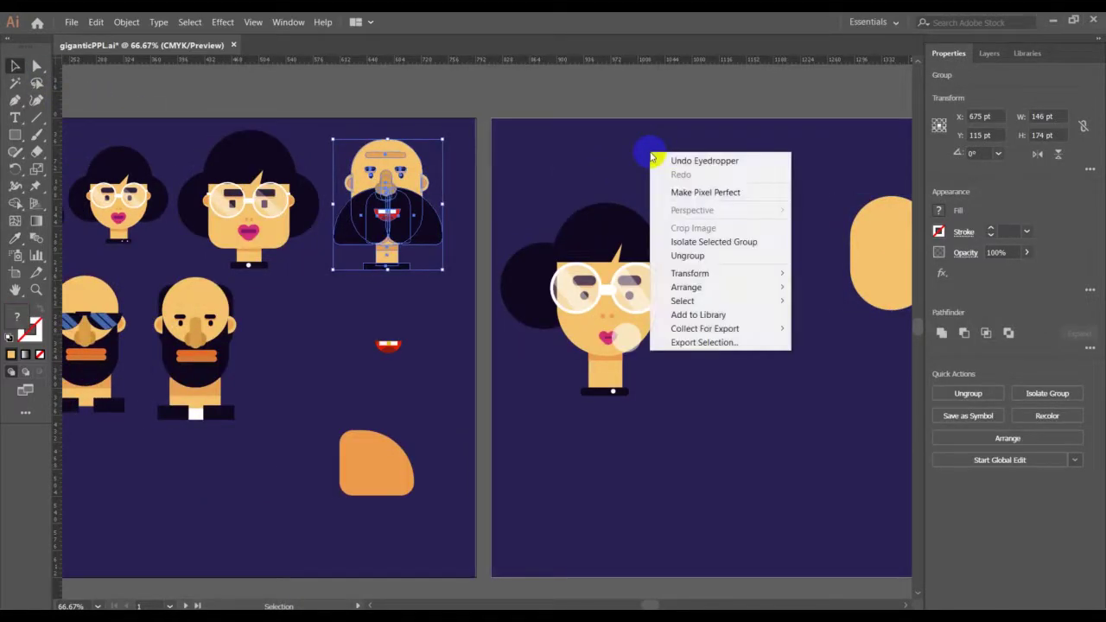
{"action": "key", "text": "Escape"}
{"action": "left_click", "coordinate": [610, 159]}
{"action": "scroll", "coordinate": [610, 159], "scroll_direction": "right", "scroll_amount": 6}
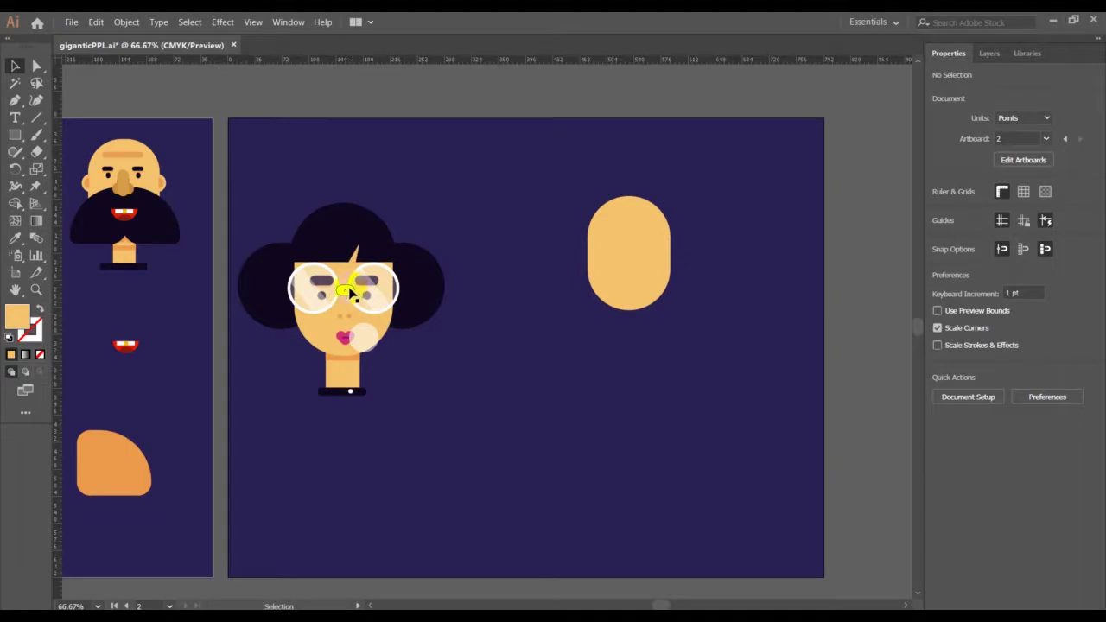
Step: Move the woman's head lower on the artboard and ungroup it
{"action": "left_click_drag", "start_coordinate": [350, 294], "coordinate": [354, 318]}
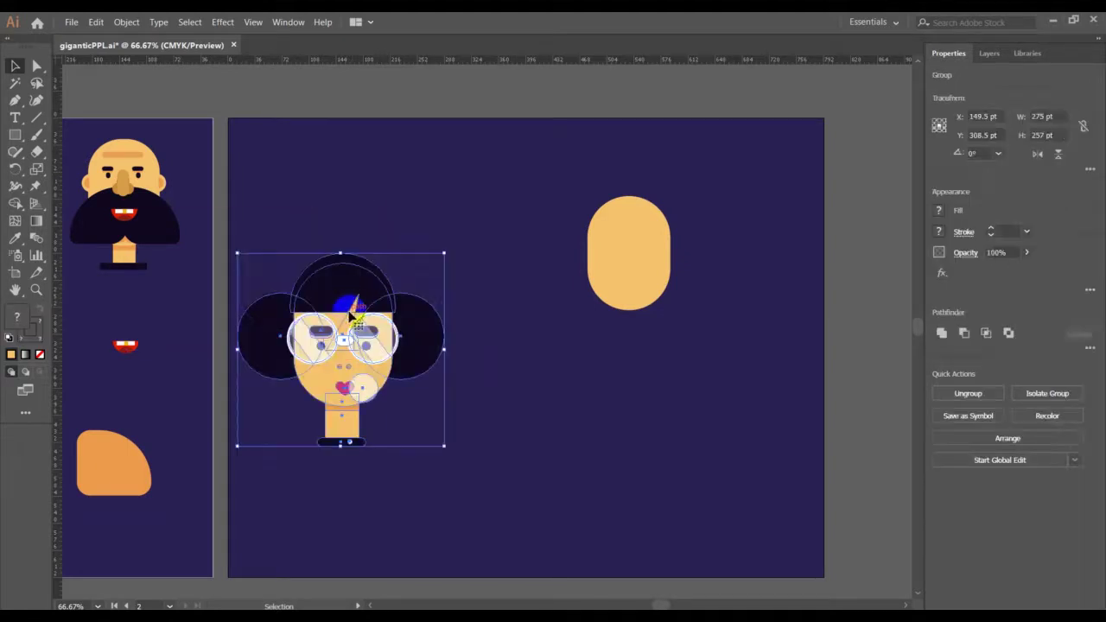
{"action": "right_click", "coordinate": [350, 313]}
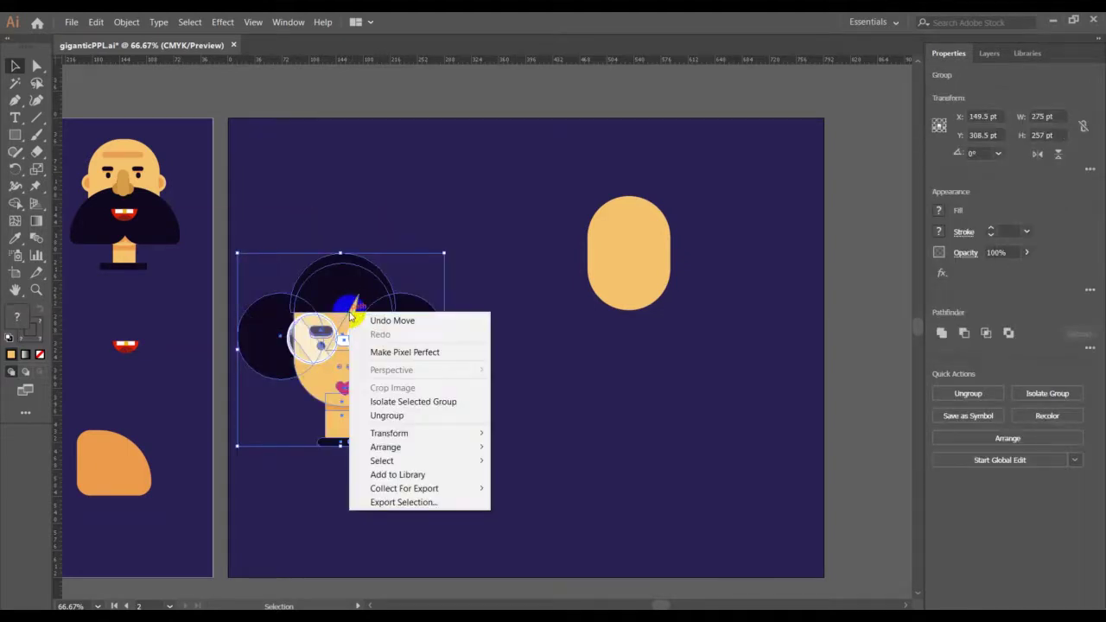
{"action": "left_click", "coordinate": [452, 416]}
{"action": "left_click", "coordinate": [472, 377]}
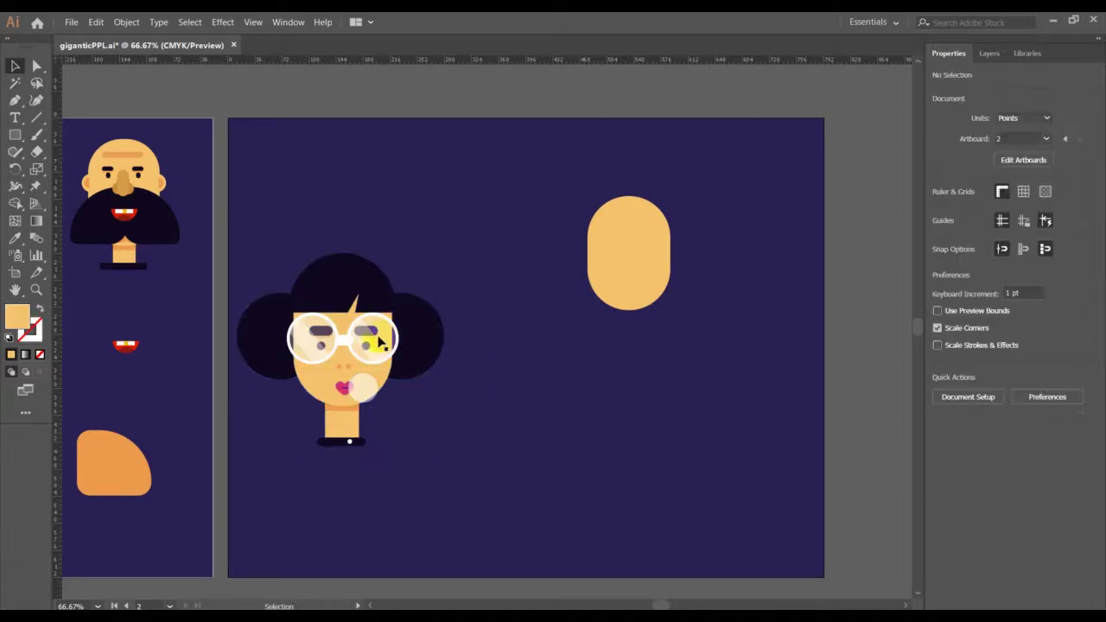
Step: Move the right-hand glasses lens down off the eyebrow, then copy that eyebrow onto the new face and bring it to the front
{"action": "left_click_drag", "start_coordinate": [378, 341], "coordinate": [380, 370]}
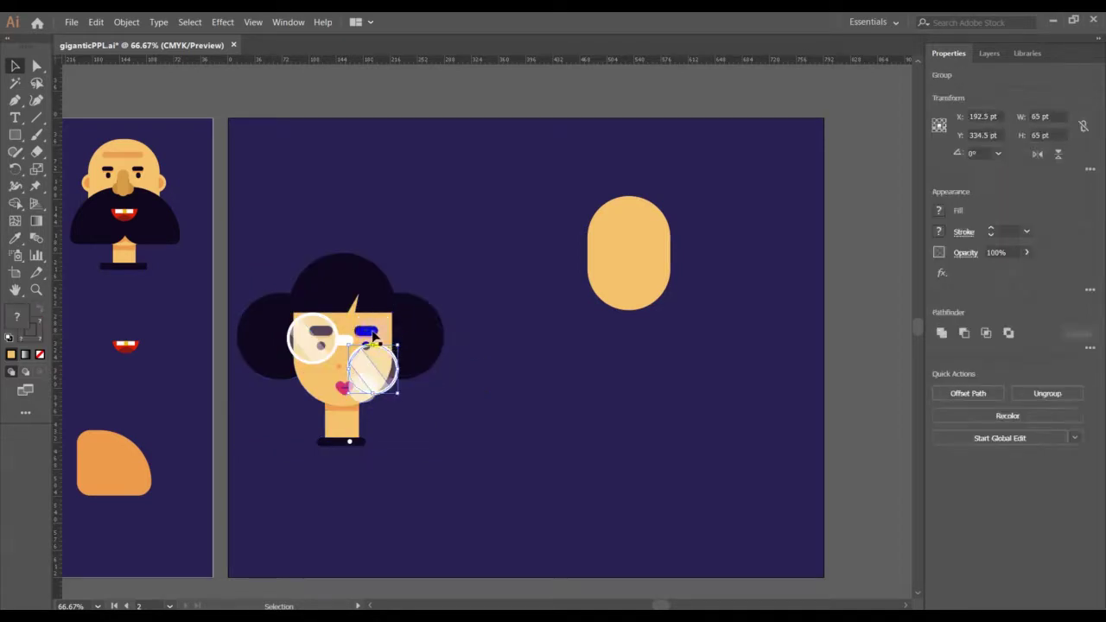
{"action": "left_click", "coordinate": [373, 335]}
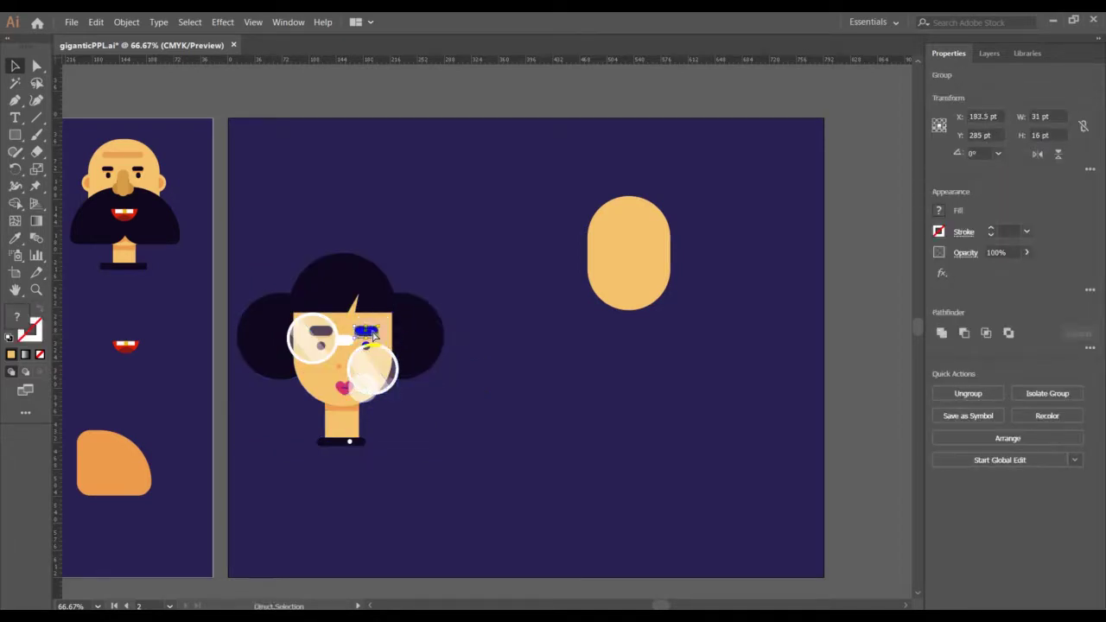
{"action": "left_click_drag", "start_coordinate": [374, 334], "coordinate": [641, 230]}
{"action": "right_click", "coordinate": [647, 230]}
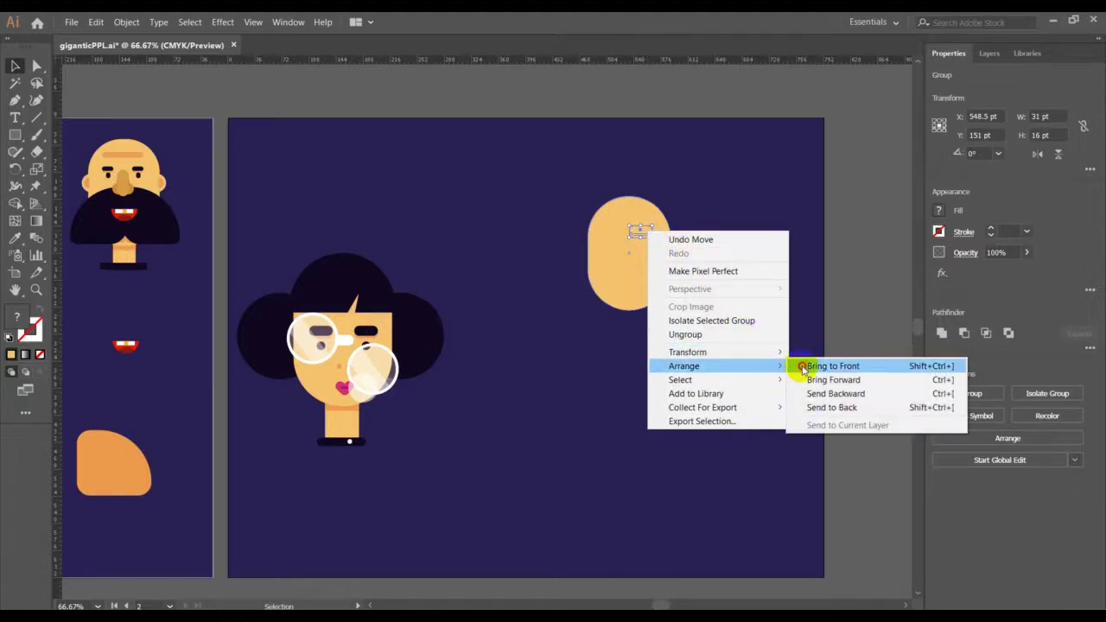
{"action": "left_click", "coordinate": [803, 367]}
{"action": "left_click", "coordinate": [436, 438]}
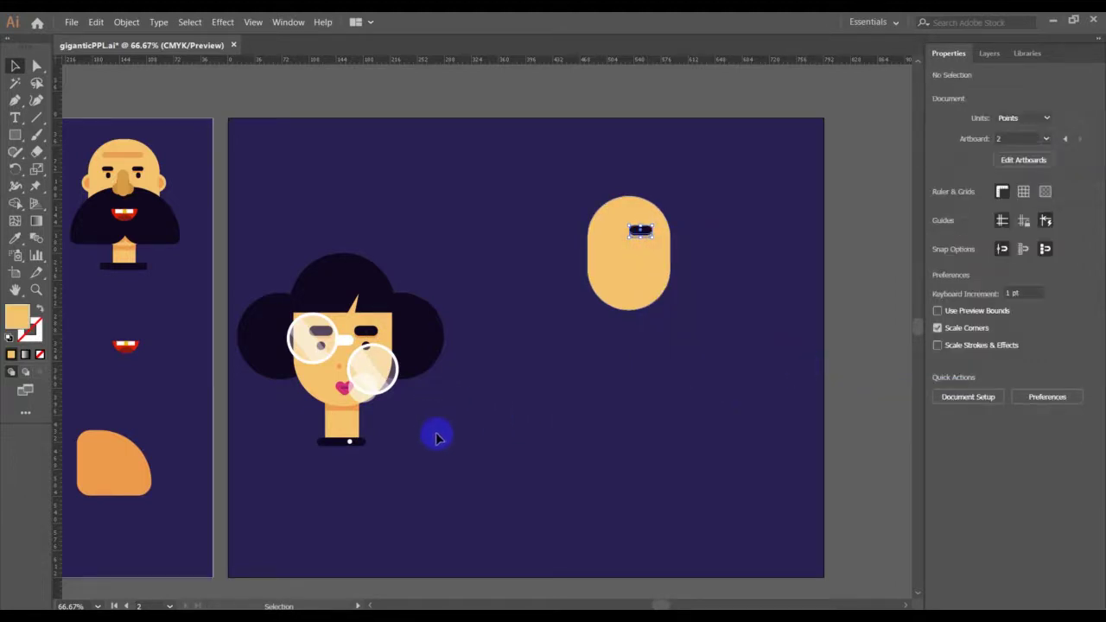
Step: Return the right-hand glasses lens to its place over the woman's eye
{"action": "left_click", "coordinate": [387, 389]}
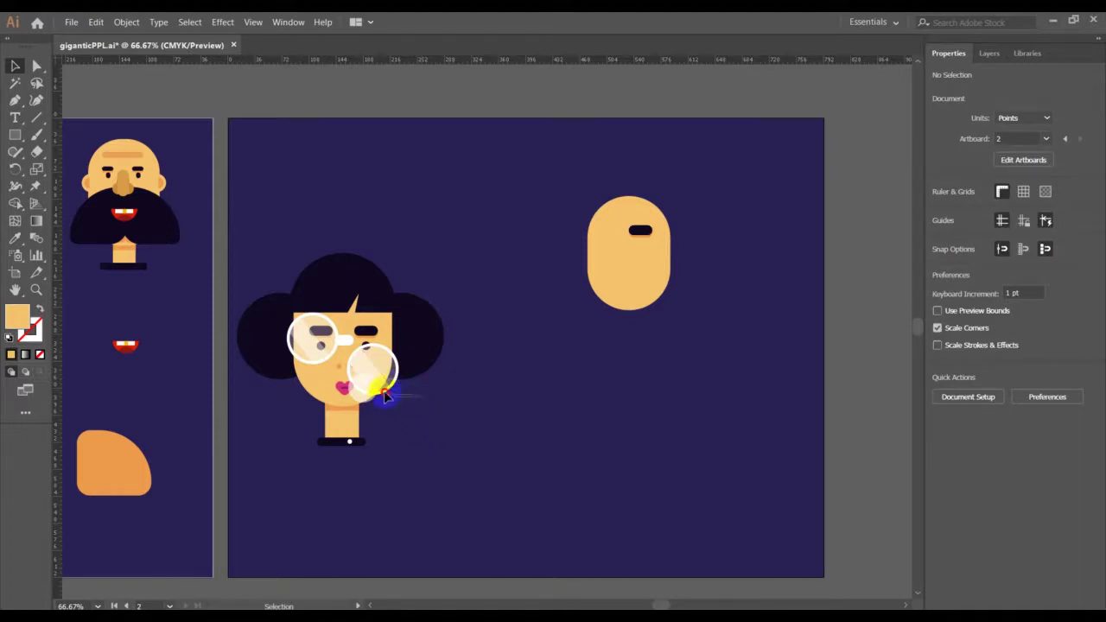
{"action": "left_click", "coordinate": [387, 389]}
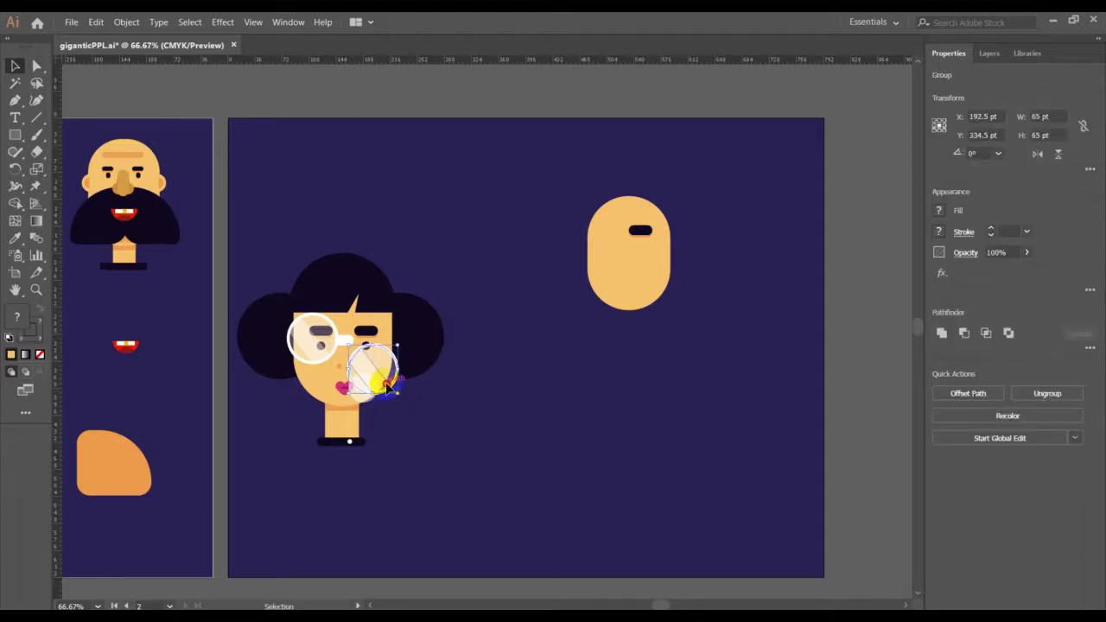
{"action": "left_click_drag", "start_coordinate": [388, 386], "coordinate": [384, 337]}
{"action": "left_click", "coordinate": [495, 430]}
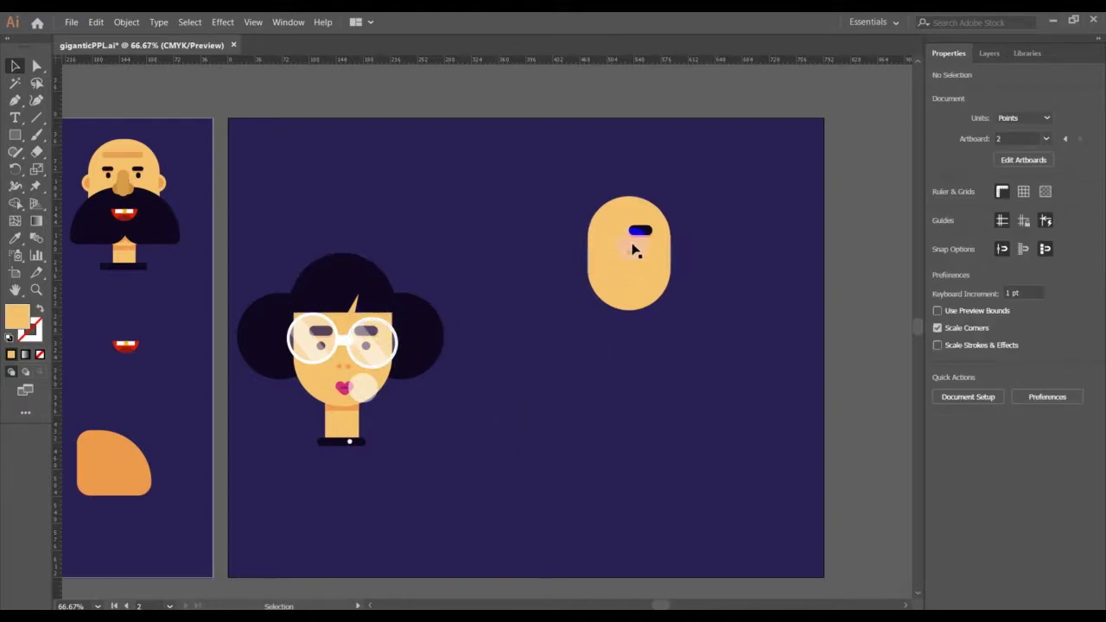
Step: Duplicate the eyebrow onto the other side of the new face and reposition the pair slightly lower with a wider gap
{"action": "left_click_drag", "start_coordinate": [639, 230], "coordinate": [605, 233]}
{"action": "key", "text": "ctrl"}
{"action": "left_click", "coordinate": [712, 302]}
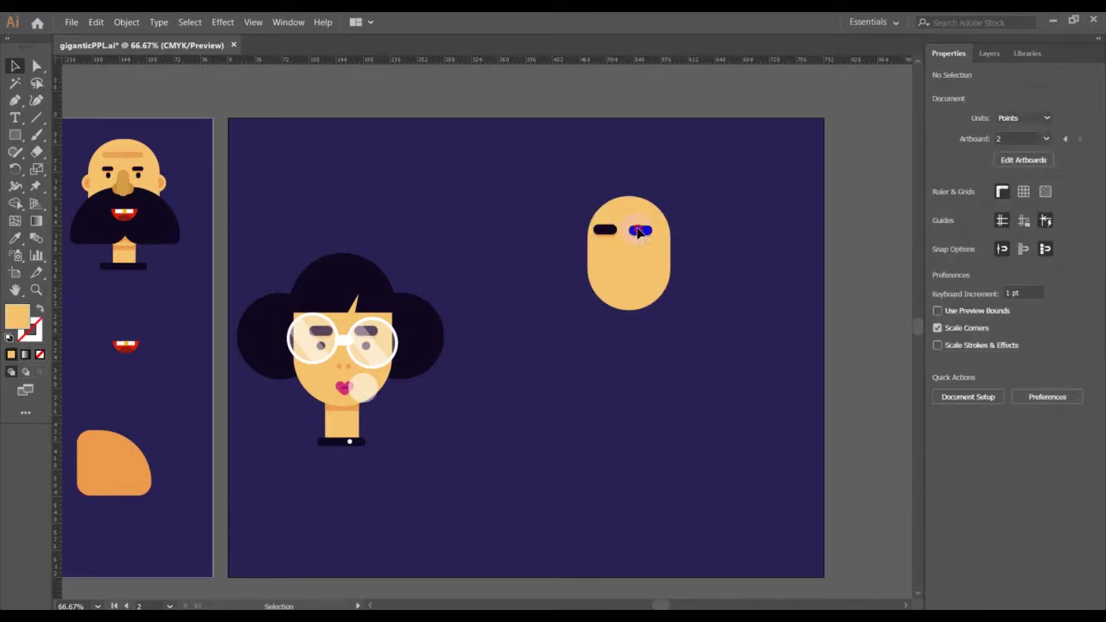
{"action": "left_click_drag", "start_coordinate": [642, 234], "coordinate": [607, 239]}
{"action": "left_click", "coordinate": [757, 292]}
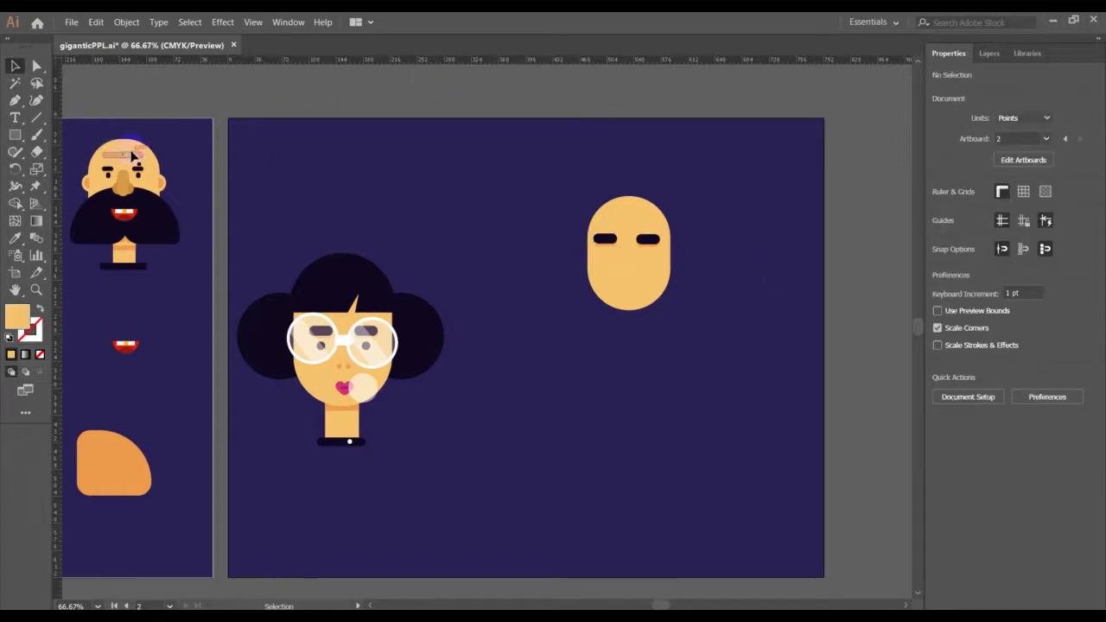
Step: Draw a thin forehead wrinkle about 56 × 4 pt above the eyebrows and give it the bald man's orange wrinkle fill at 45% opacity
{"action": "left_click", "coordinate": [15, 135]}
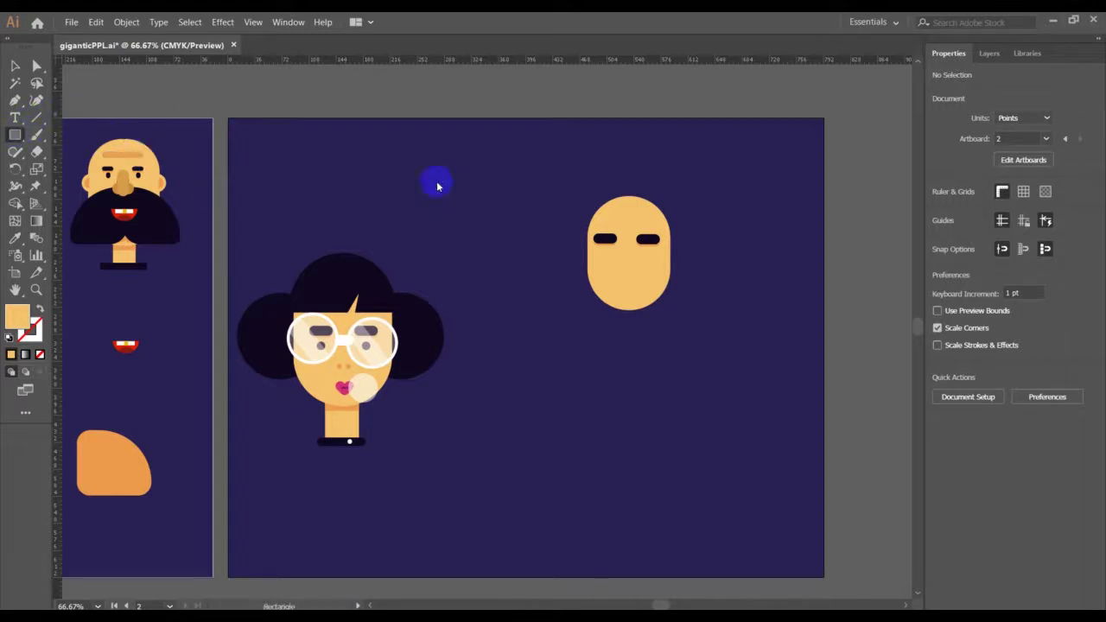
{"action": "left_click_drag", "start_coordinate": [608, 220], "coordinate": [651, 221]}
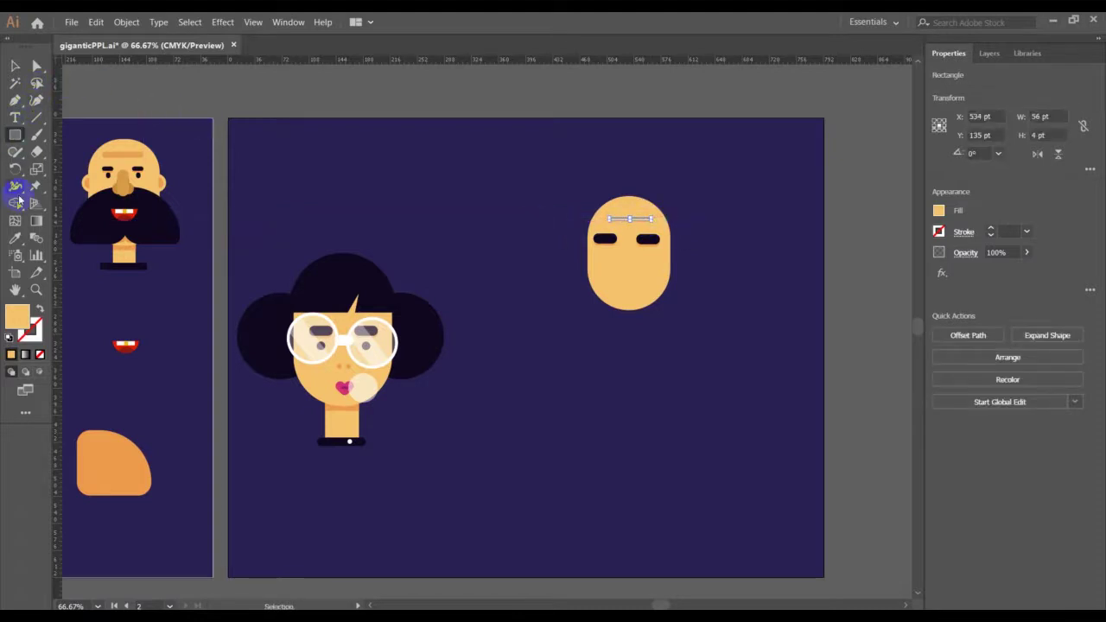
{"action": "left_click", "coordinate": [16, 238]}
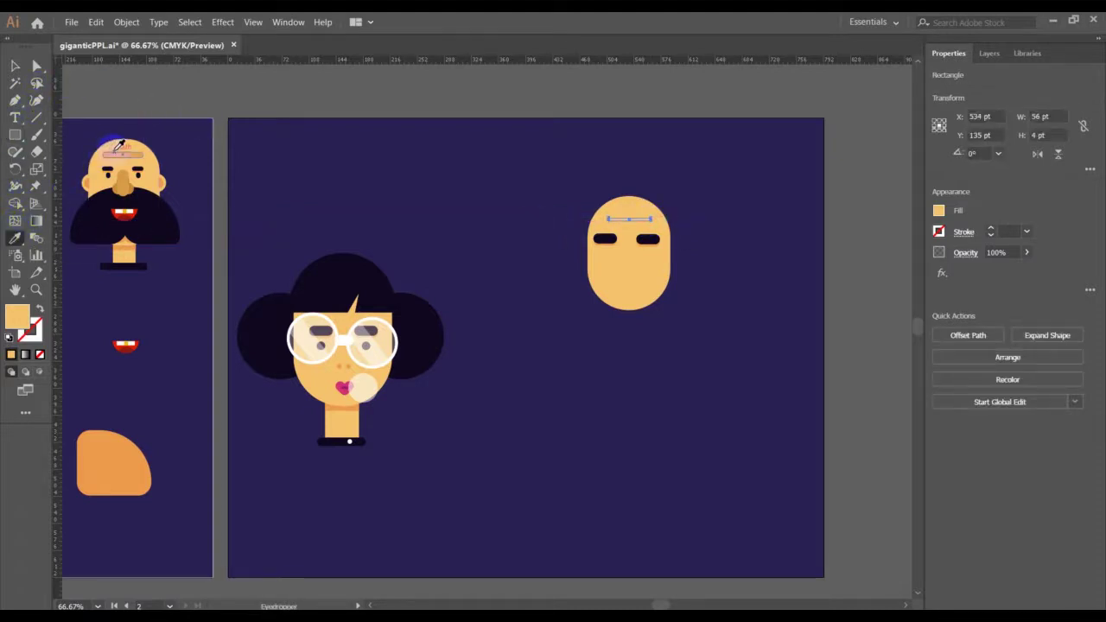
{"action": "left_click", "coordinate": [119, 147]}
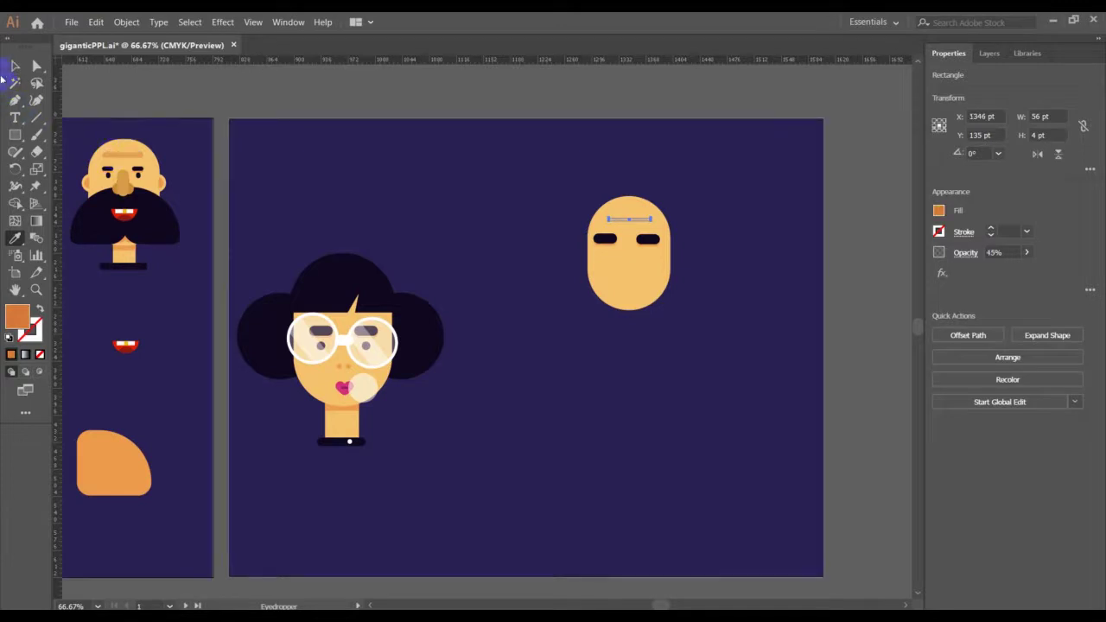
{"action": "left_click", "coordinate": [33, 67]}
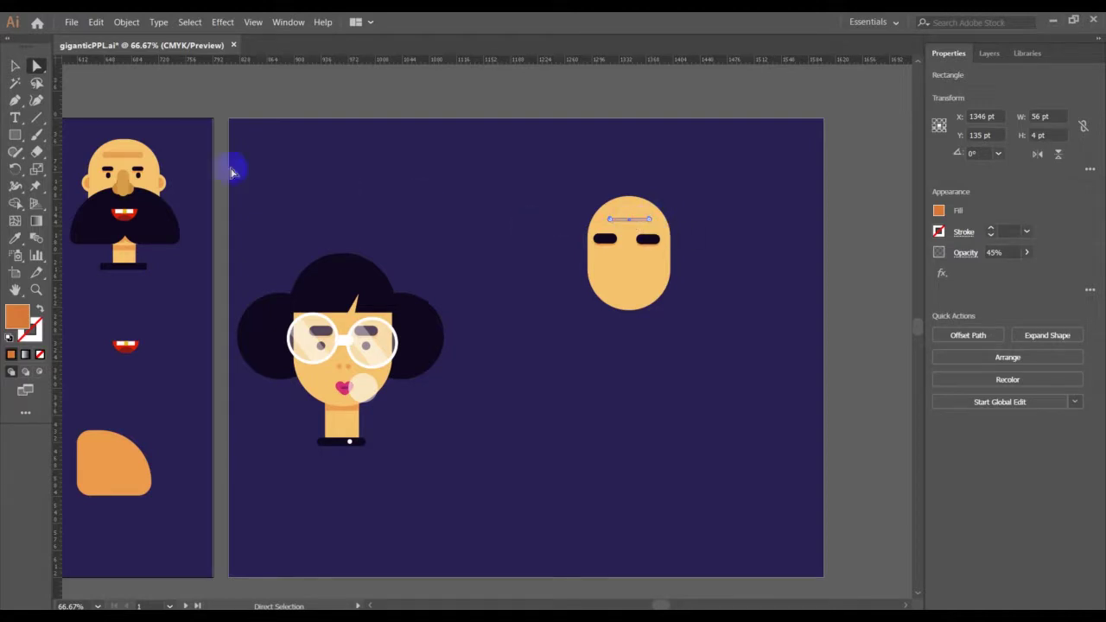
{"action": "left_click", "coordinate": [16, 68]}
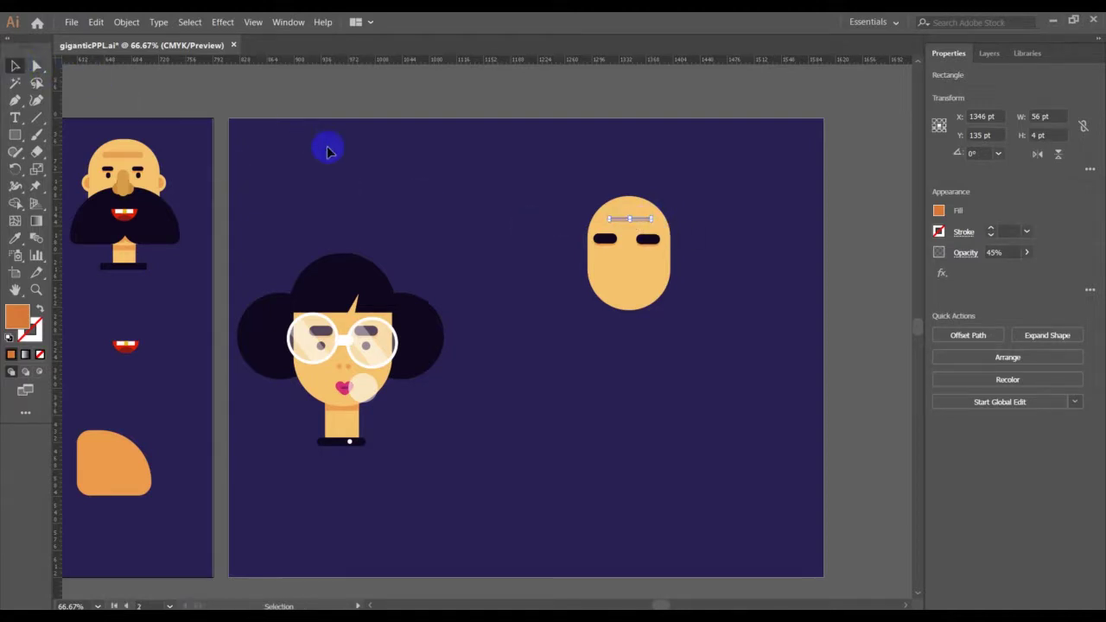
{"action": "left_click", "coordinate": [328, 148]}
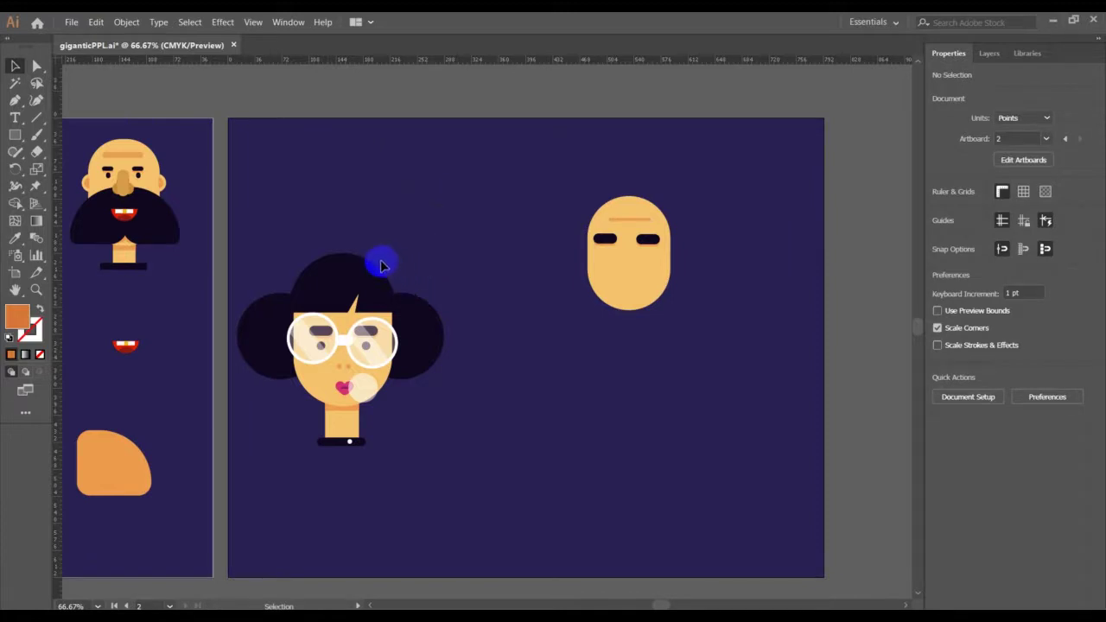
Step: Draw an eye about 5 × 10 pt under the left eyebrow, fill it with the eyebrow's dark colour and round its corners to 2.5 pt
{"action": "left_click", "coordinate": [16, 136]}
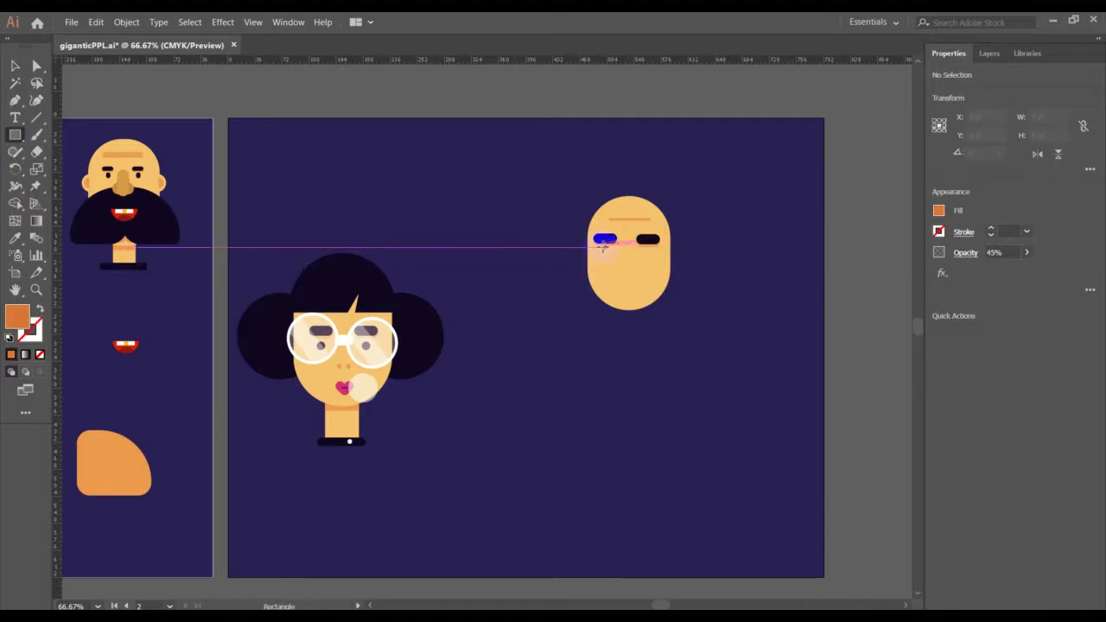
{"action": "left_click_drag", "start_coordinate": [602, 246], "coordinate": [607, 252]}
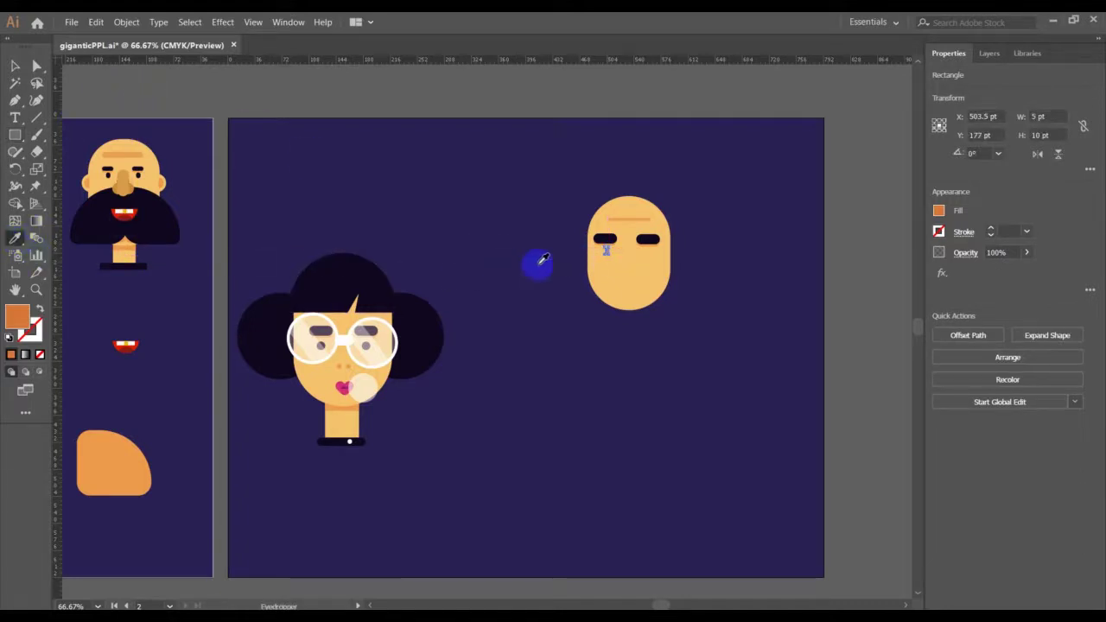
{"action": "left_click", "coordinate": [608, 238]}
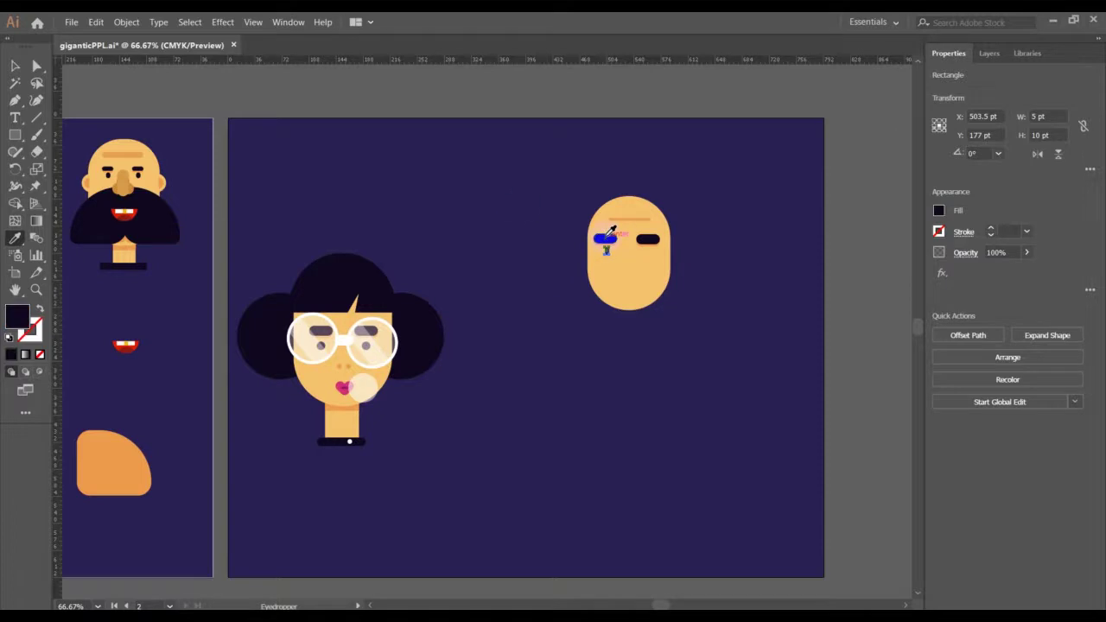
{"action": "left_click", "coordinate": [36, 67]}
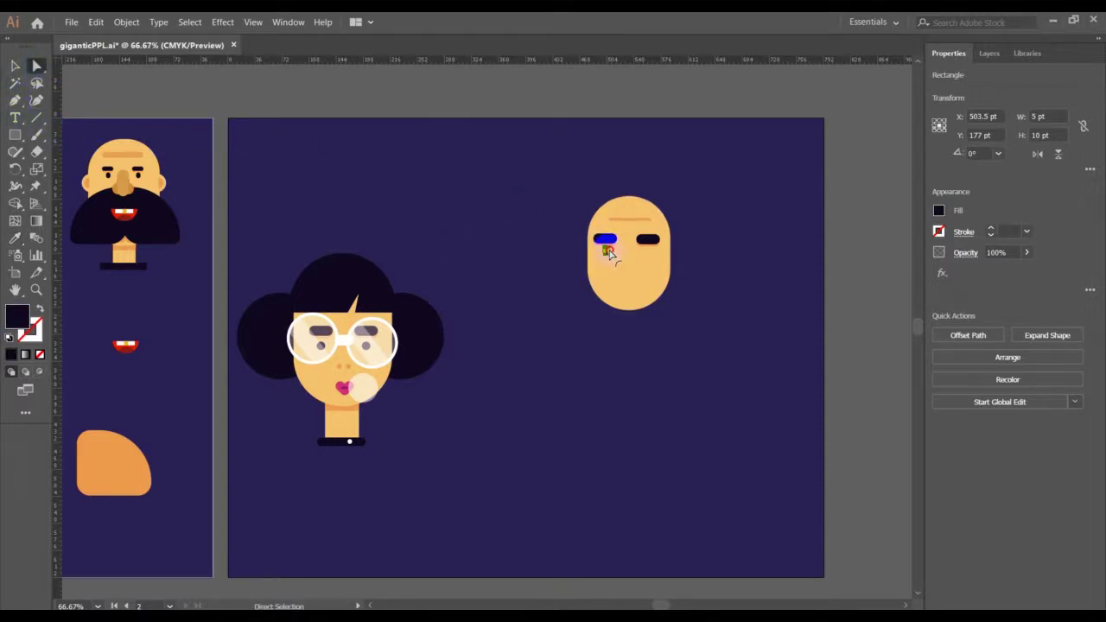
{"action": "mouse_move", "coordinate": [608, 250]}
{"action": "left_mouse_down"}
{"action": "mouse_move", "coordinate": [587, 248]}
{"action": "mouse_move", "coordinate": [610, 266]}
{"action": "left_mouse_up"}
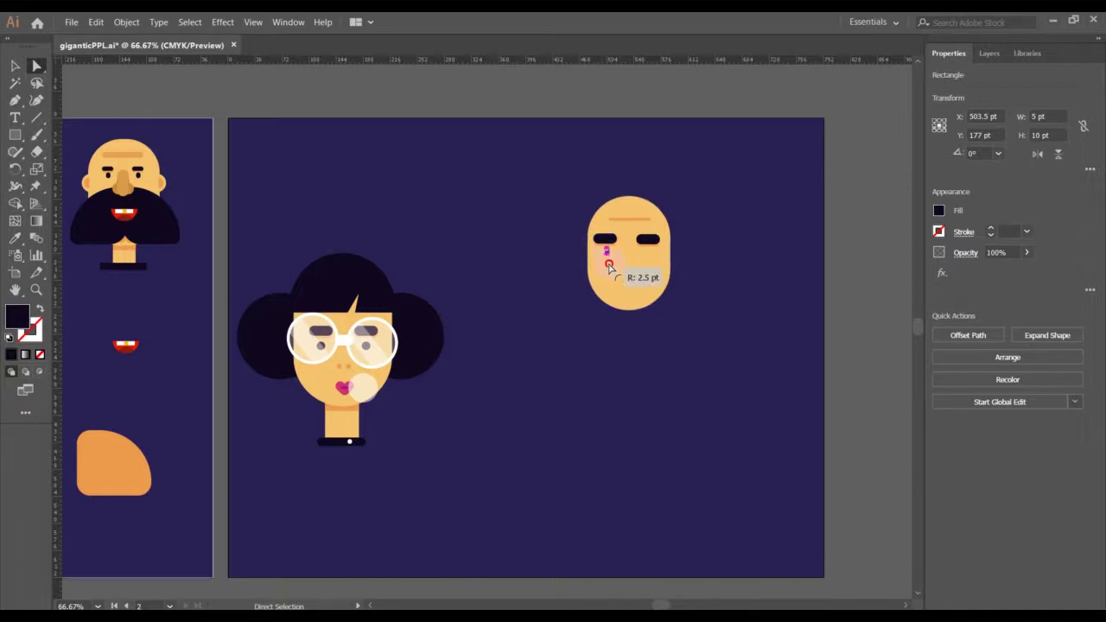
{"action": "left_click", "coordinate": [15, 65]}
{"action": "left_click", "coordinate": [332, 188]}
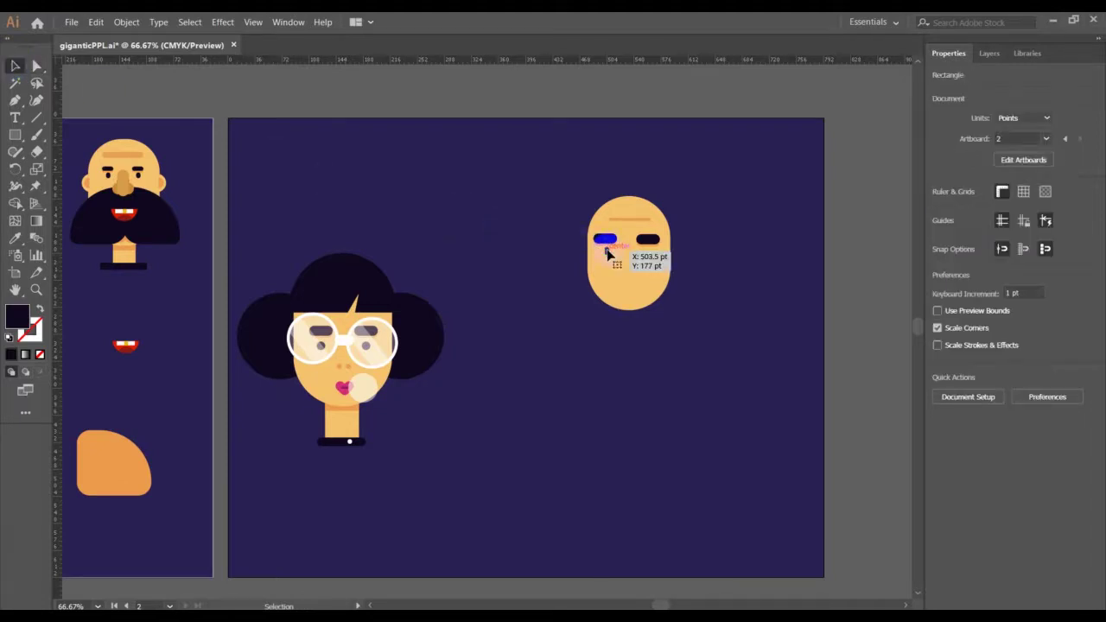
Step: Duplicate the small dark eye under the right eyebrow
{"action": "left_click", "coordinate": [609, 252]}
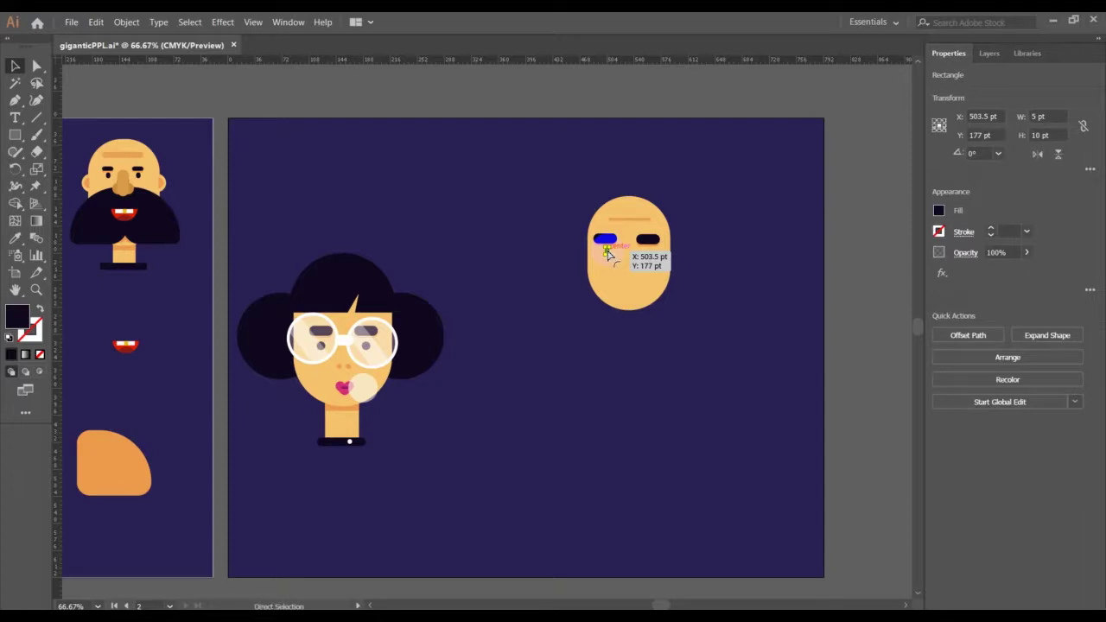
{"action": "key", "text": "v"}
{"action": "left_click", "coordinate": [784, 385]}
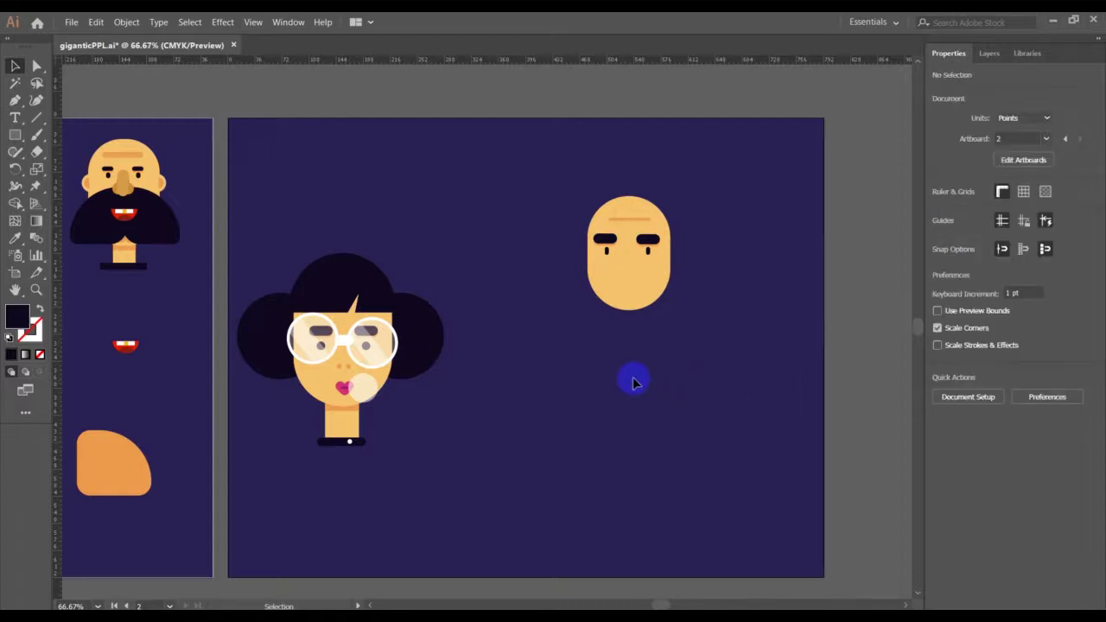
Step: Draw a rectangle about 21 × 41 pt below the new face and fill it with the bald man's nose colour D79C46
{"action": "left_click", "coordinate": [19, 136]}
{"action": "left_click_drag", "start_coordinate": [559, 364], "coordinate": [574, 391]}
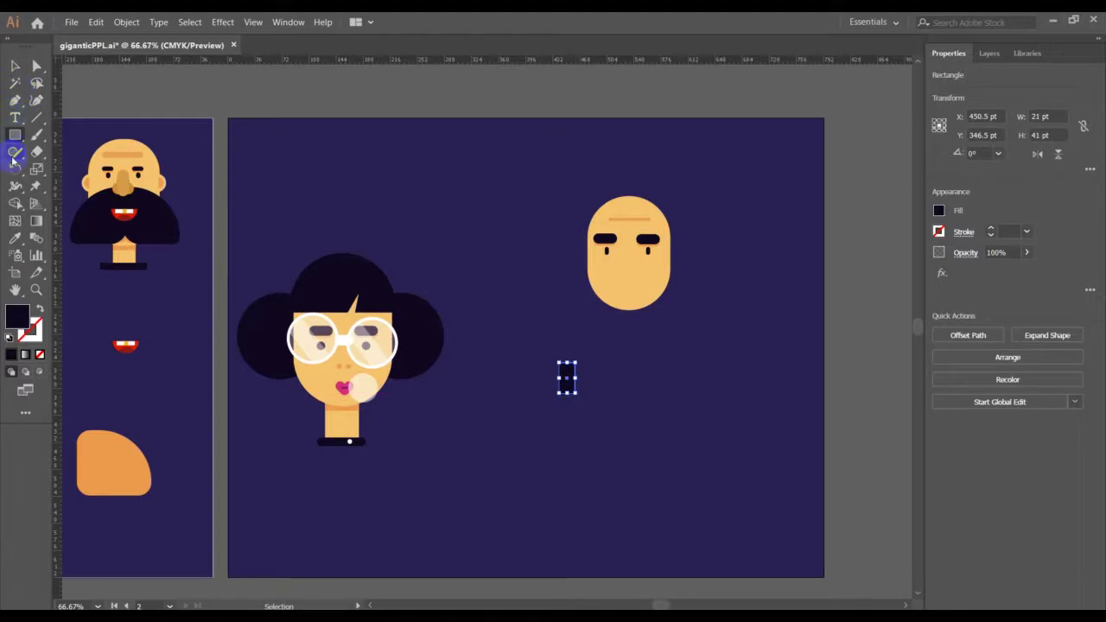
{"action": "left_click", "coordinate": [14, 237]}
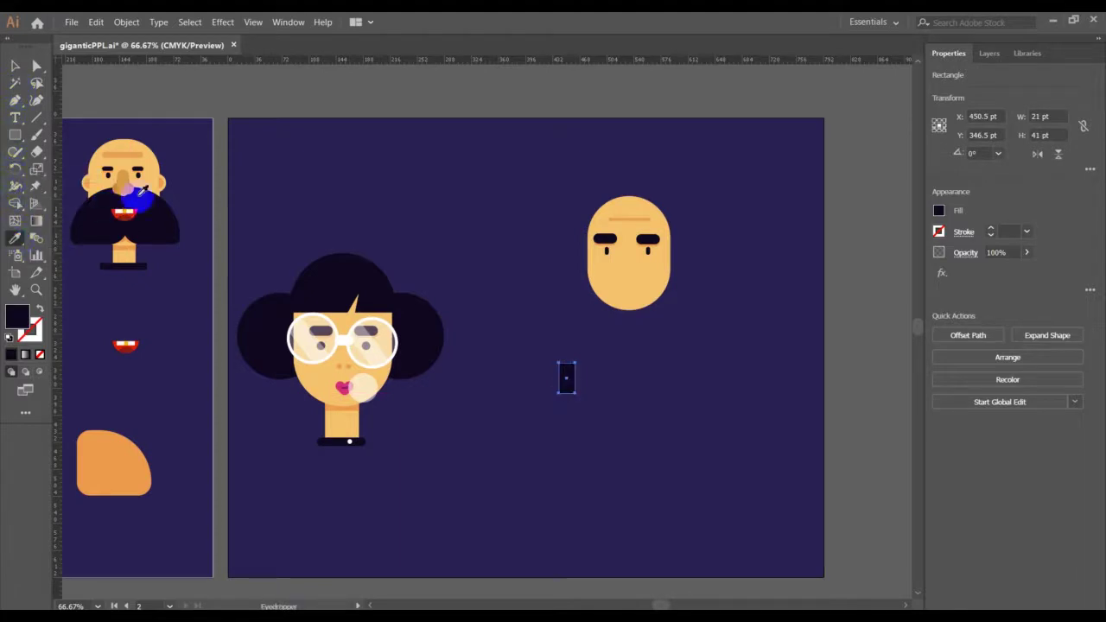
{"action": "left_click", "coordinate": [127, 180]}
{"action": "key", "text": "v"}
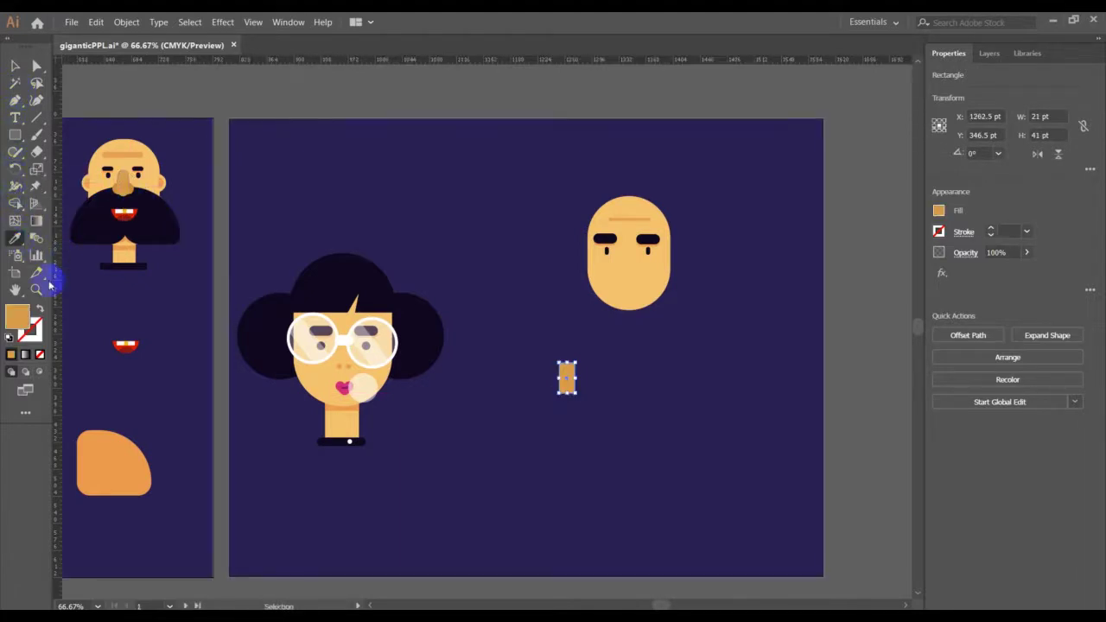
{"action": "double_click", "coordinate": [18, 317]}
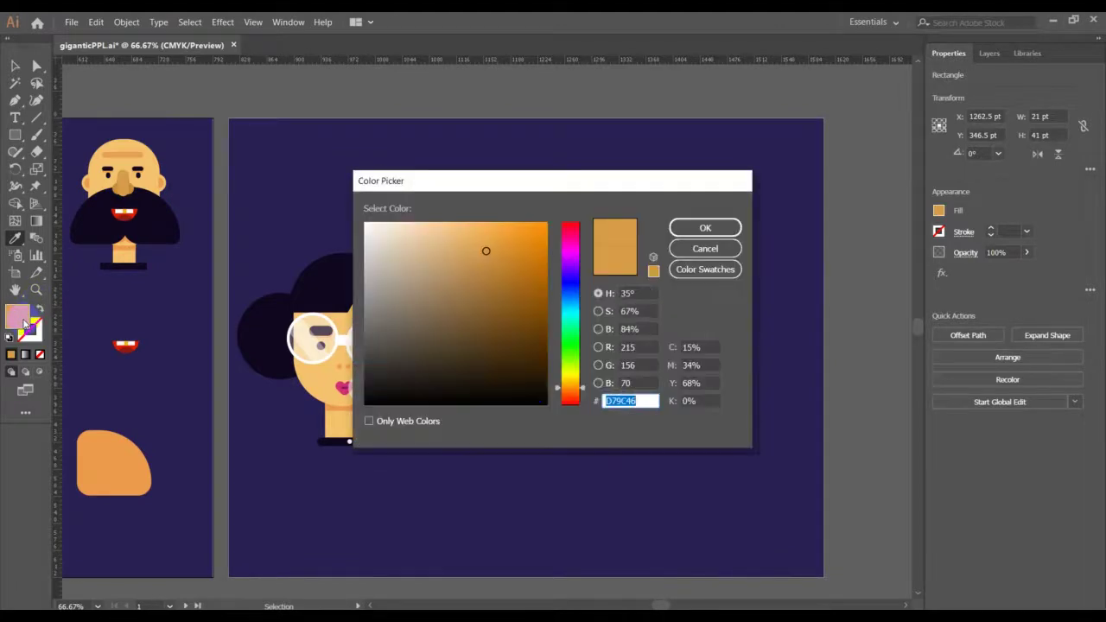
{"action": "double_click", "coordinate": [611, 400]}
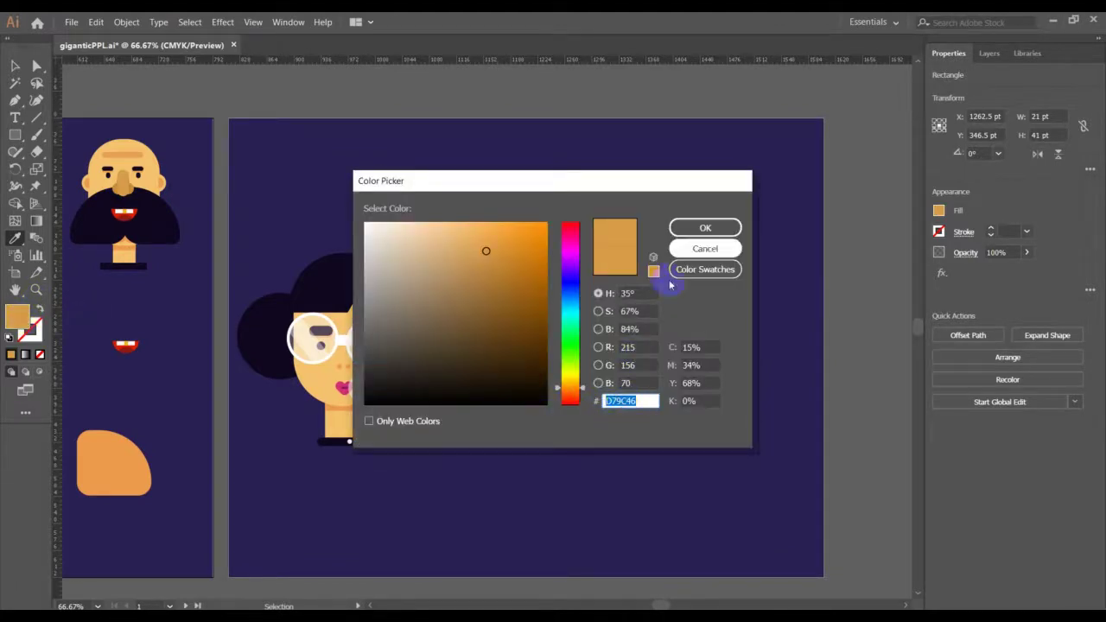
{"action": "left_click", "coordinate": [706, 227]}
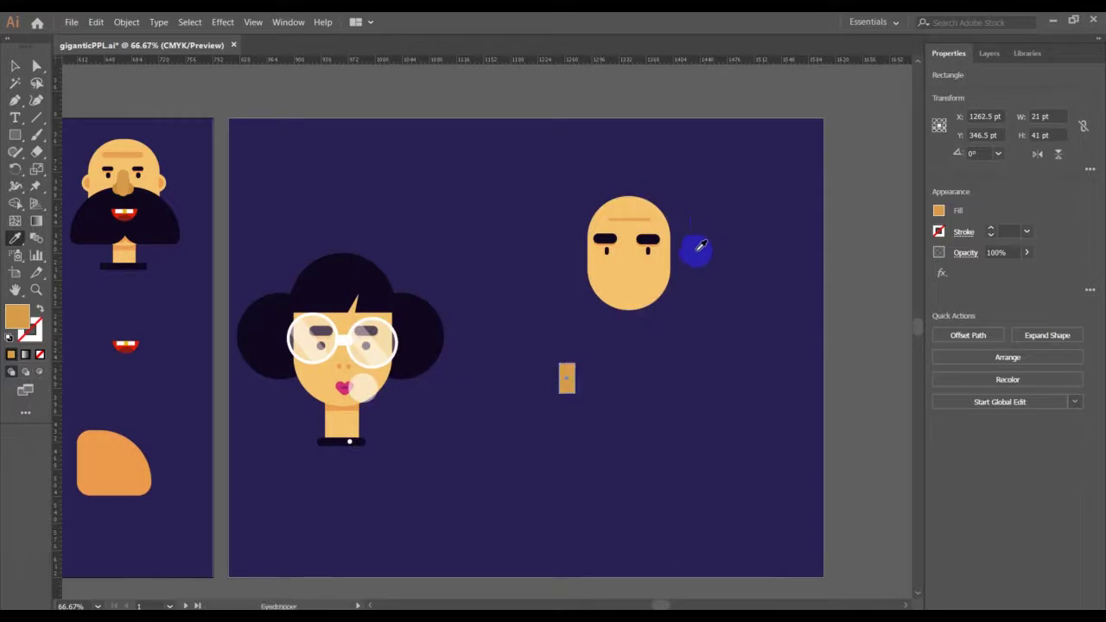
Step: Fully round the corners of the small nose-coloured rectangle
{"action": "left_click", "coordinate": [33, 70]}
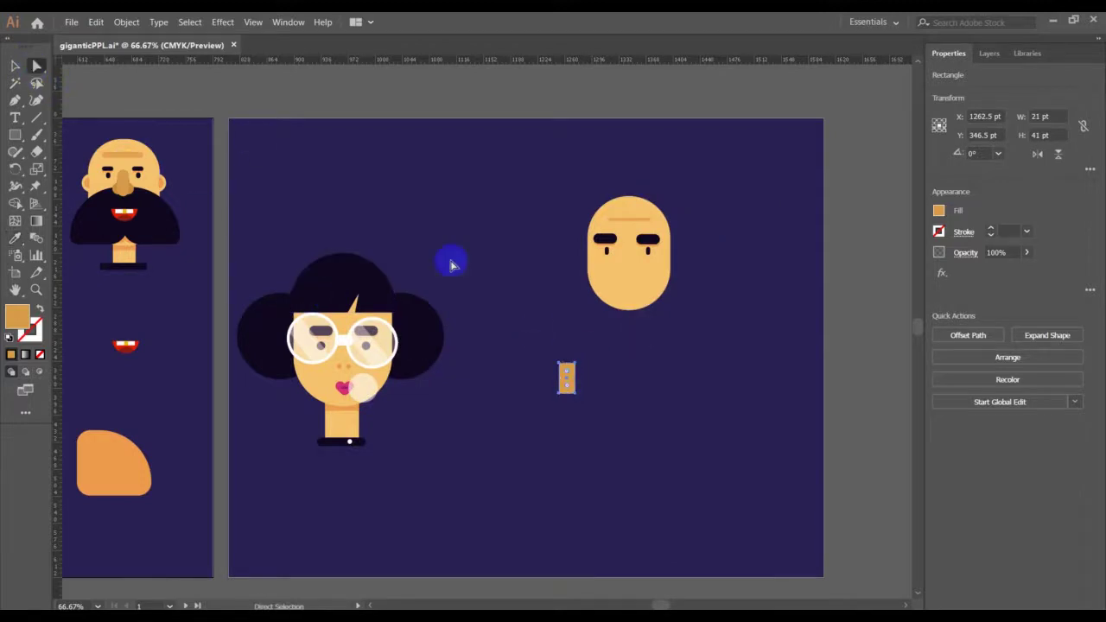
{"action": "left_click_drag", "start_coordinate": [568, 373], "coordinate": [563, 404]}
{"action": "left_click", "coordinate": [15, 66]}
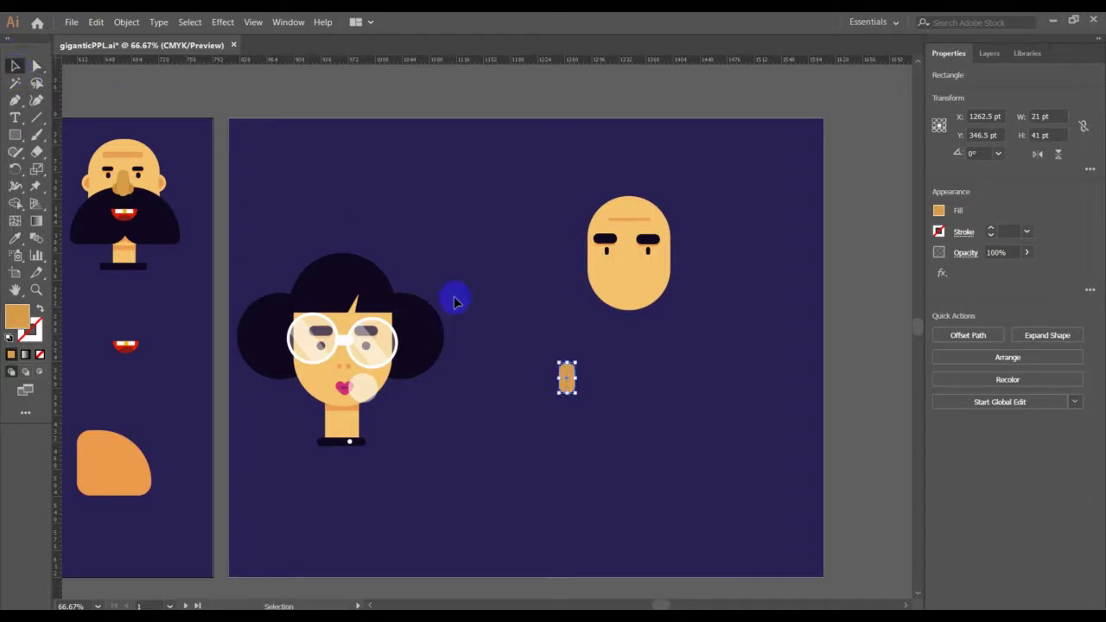
Step: Paste a copy of the rounded shape in front, rotate it to 270° and position it horizontally across the original's lower part
{"action": "right_click", "coordinate": [572, 380]}
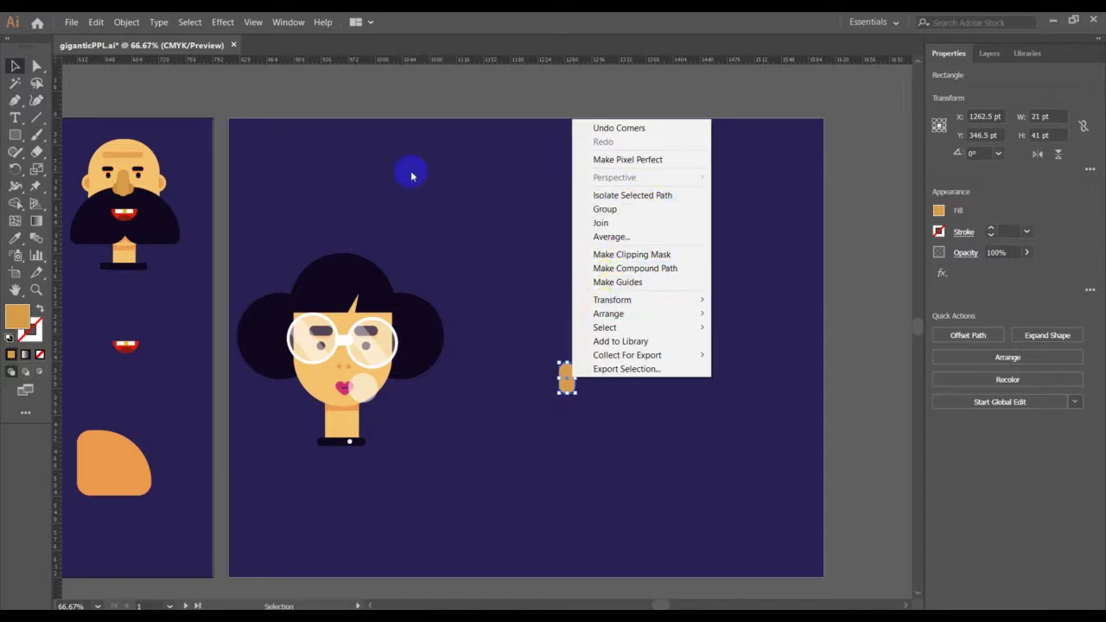
{"action": "left_click", "coordinate": [97, 28]}
{"action": "left_click", "coordinate": [96, 26]}
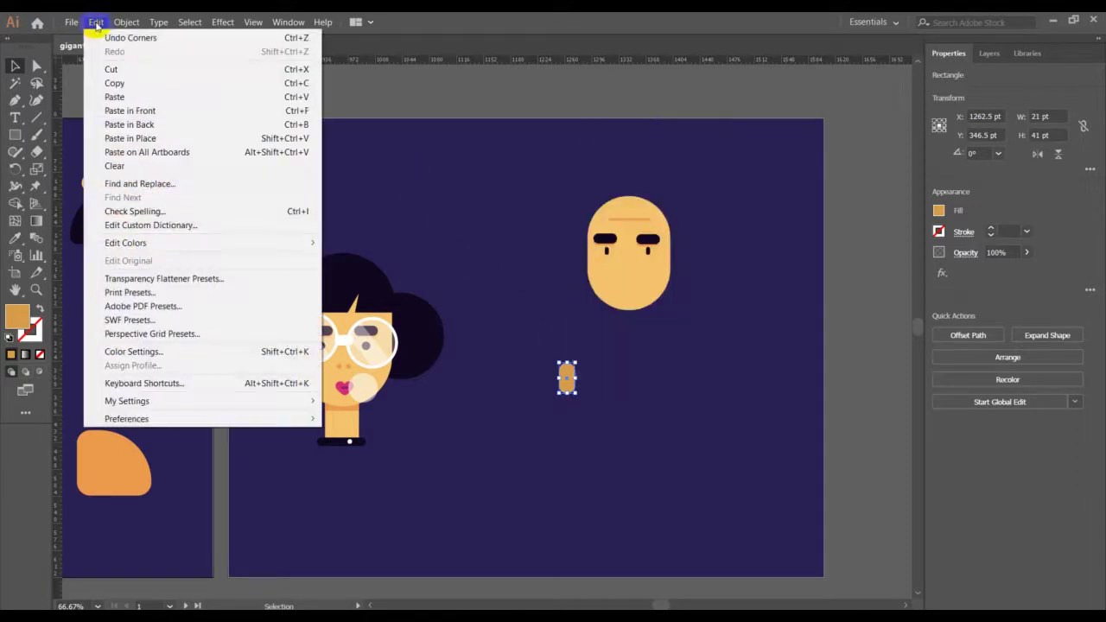
{"action": "left_click", "coordinate": [131, 83]}
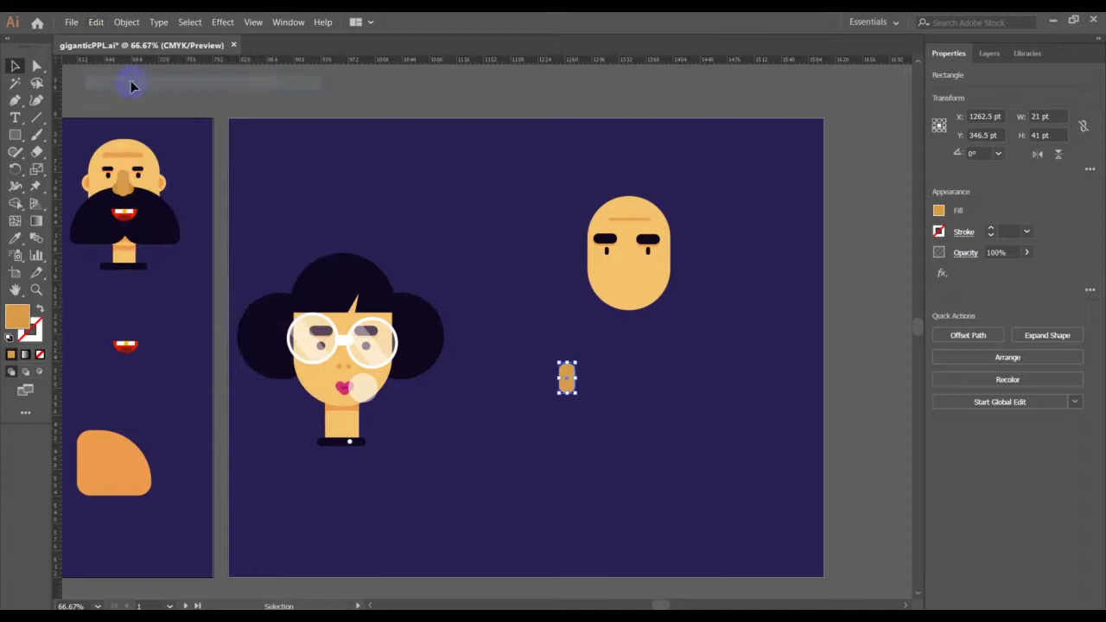
{"action": "left_click", "coordinate": [96, 21]}
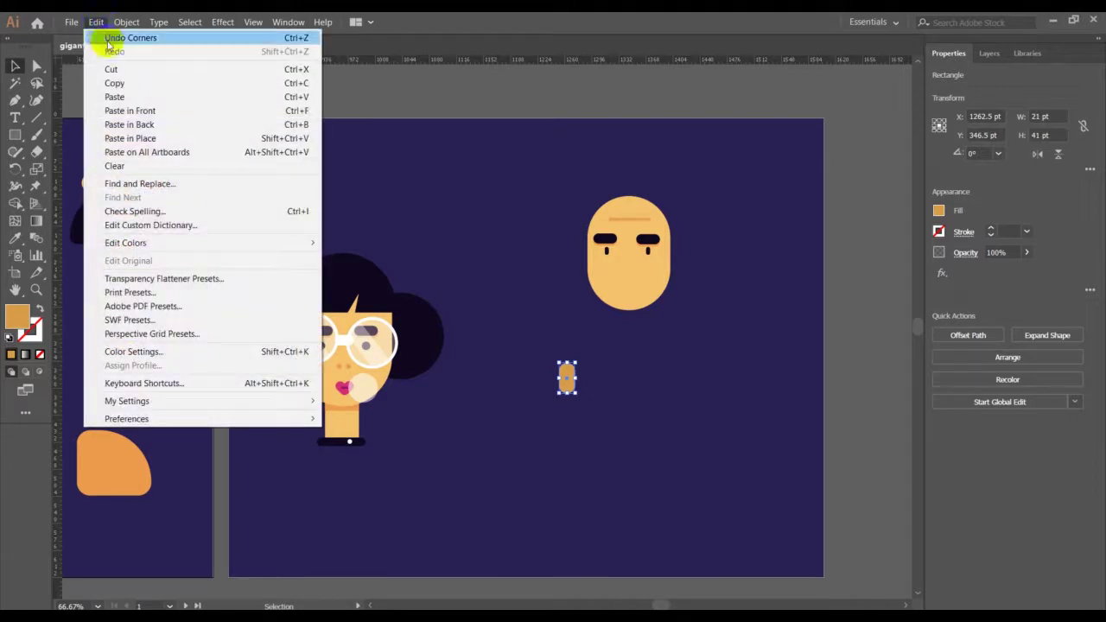
{"action": "left_click", "coordinate": [143, 110]}
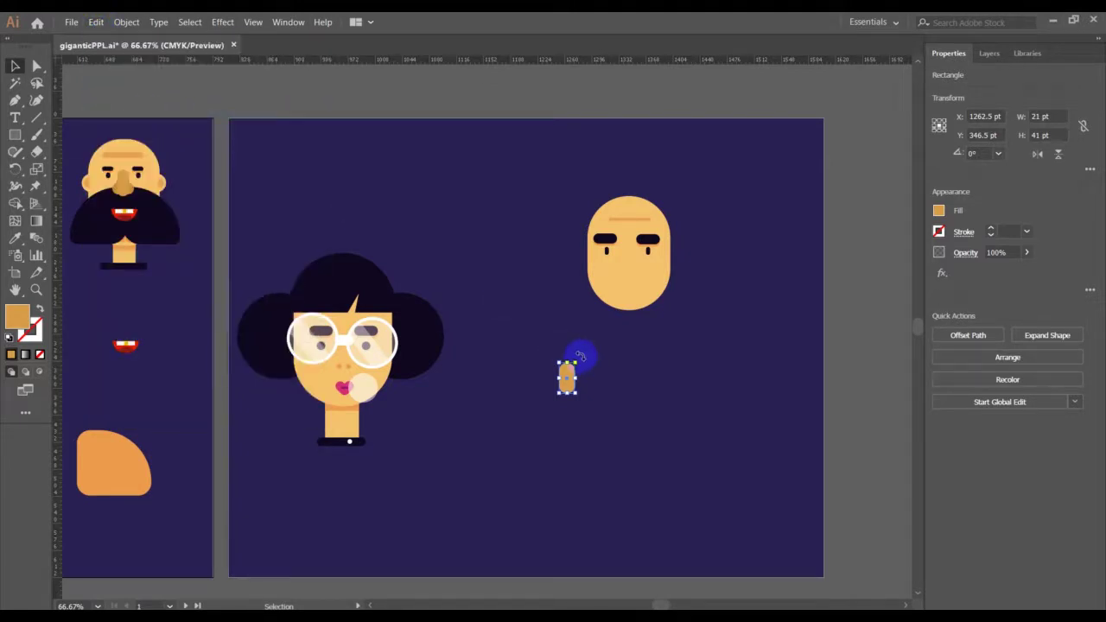
{"action": "left_click_drag", "start_coordinate": [580, 356], "coordinate": [595, 393]}
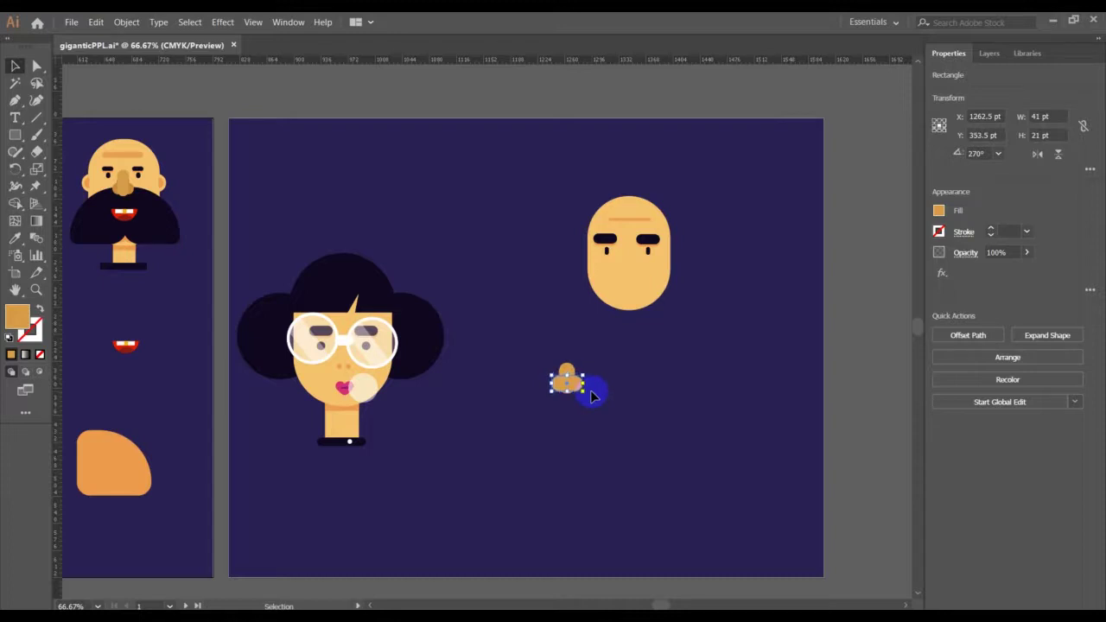
Step: Bring the upright nose piece to the front of the horizontal one
{"action": "left_click", "coordinate": [624, 413]}
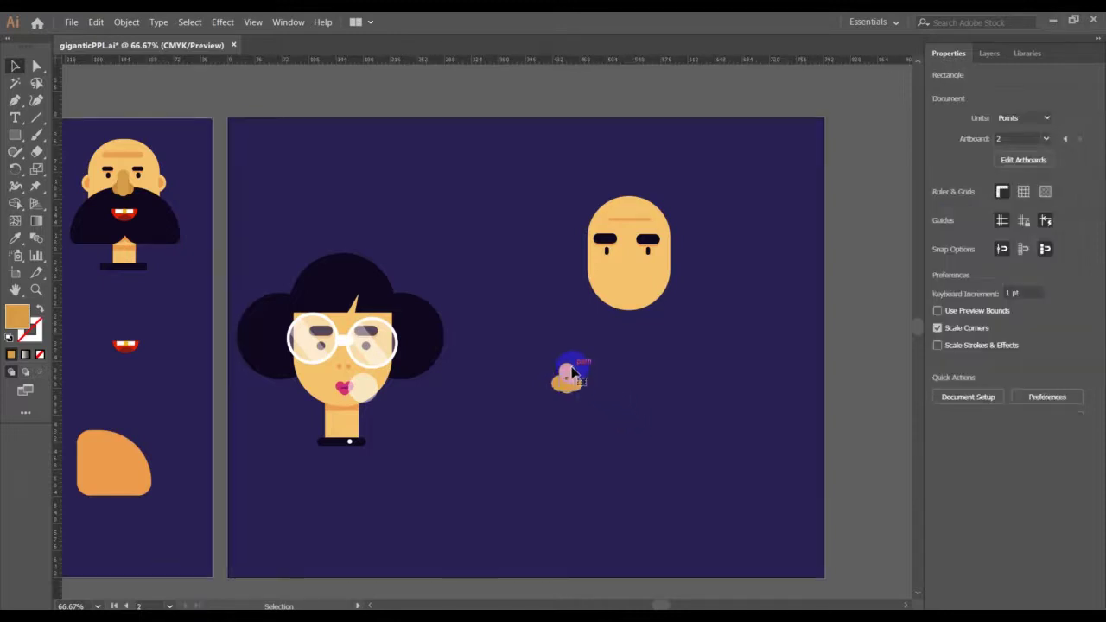
{"action": "right_click", "coordinate": [572, 371]}
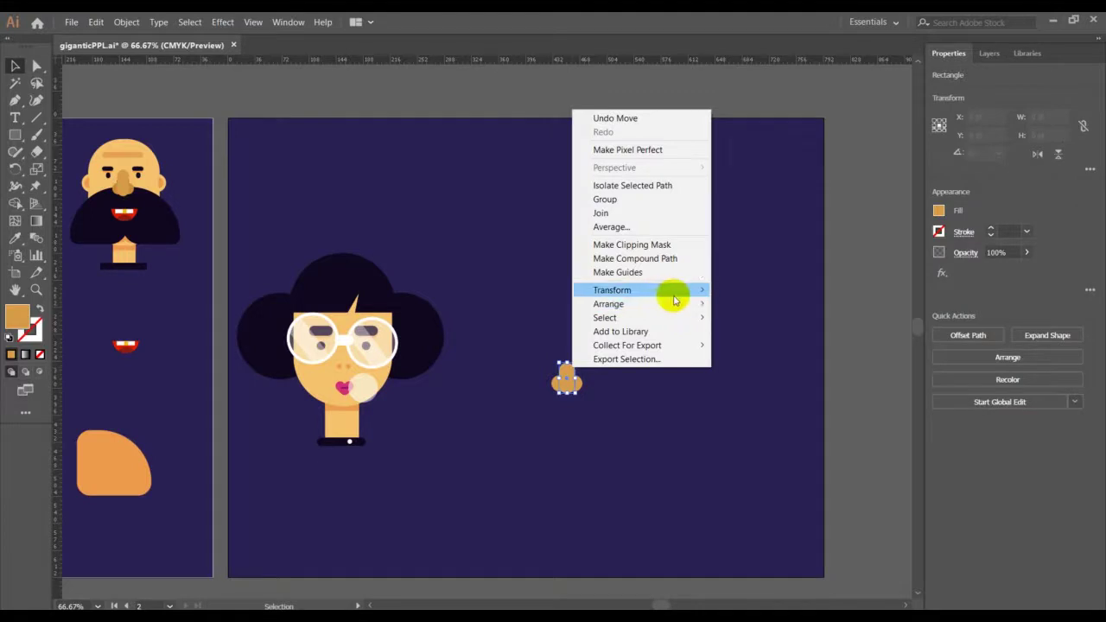
{"action": "mouse_move", "coordinate": [685, 307]}
{"action": "left_click", "coordinate": [729, 303]}
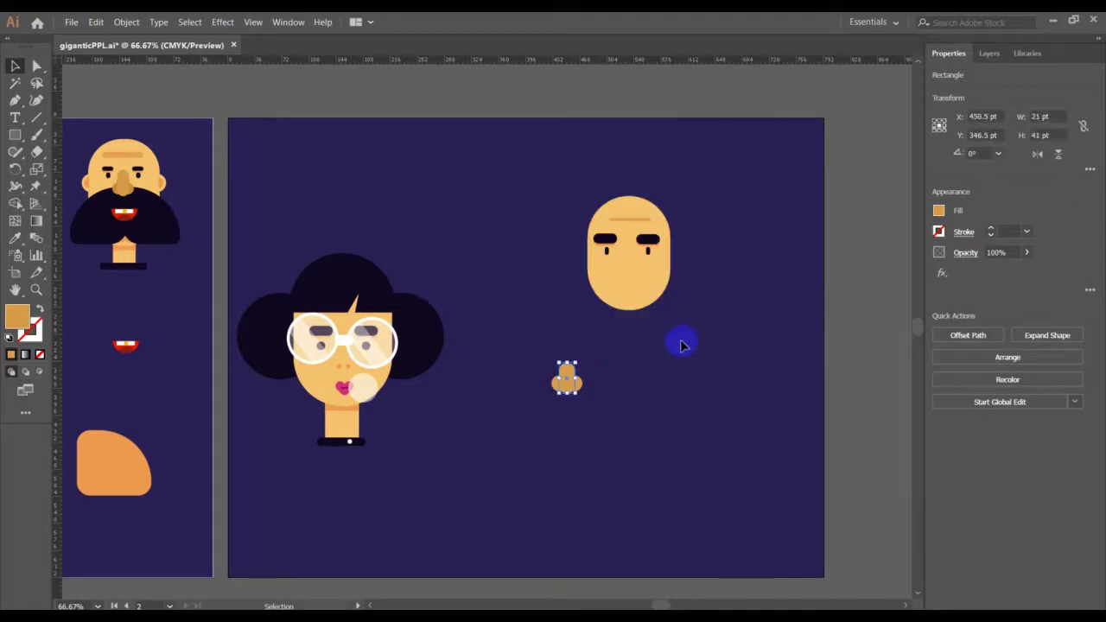
{"action": "left_click", "coordinate": [605, 369]}
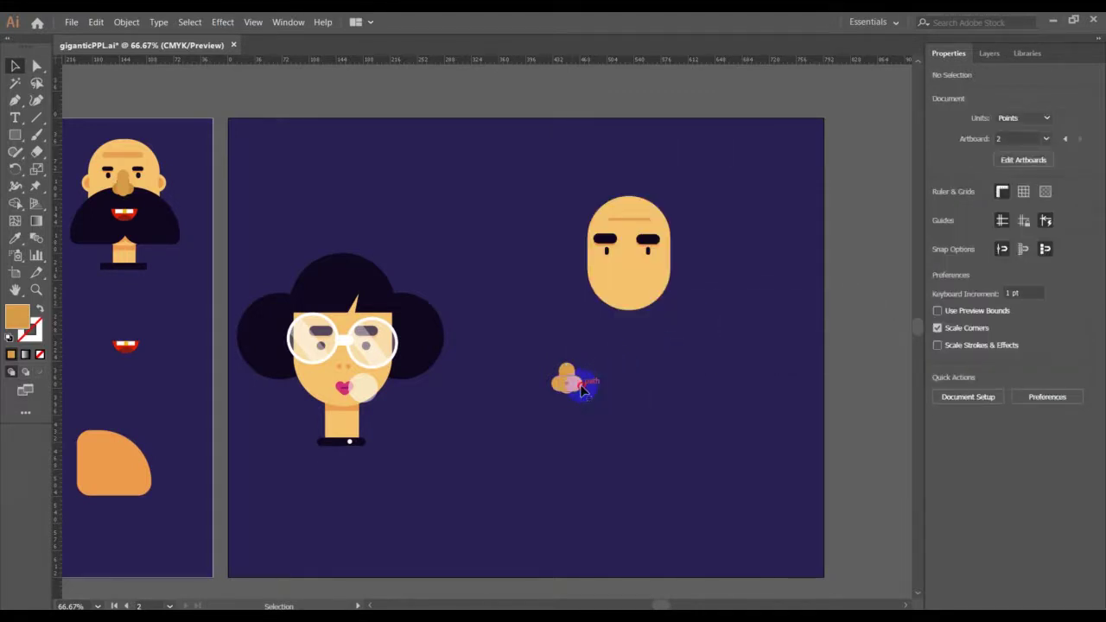
Step: Give the horizontal nose piece a very slightly darker shade of its orange-brown fill
{"action": "left_click", "coordinate": [581, 389]}
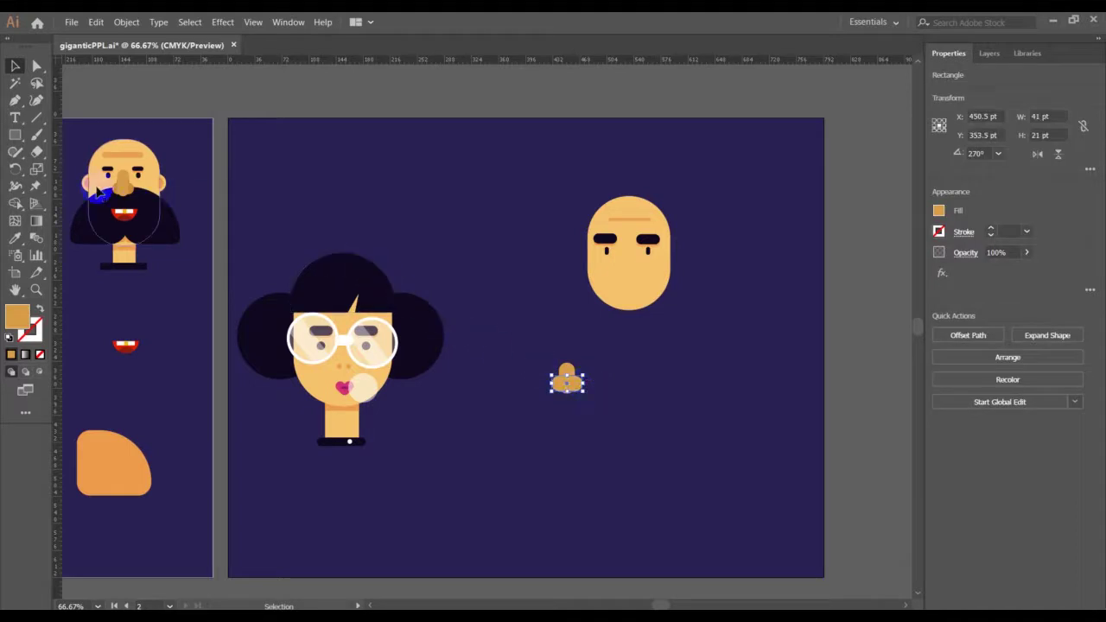
{"action": "double_click", "coordinate": [21, 326]}
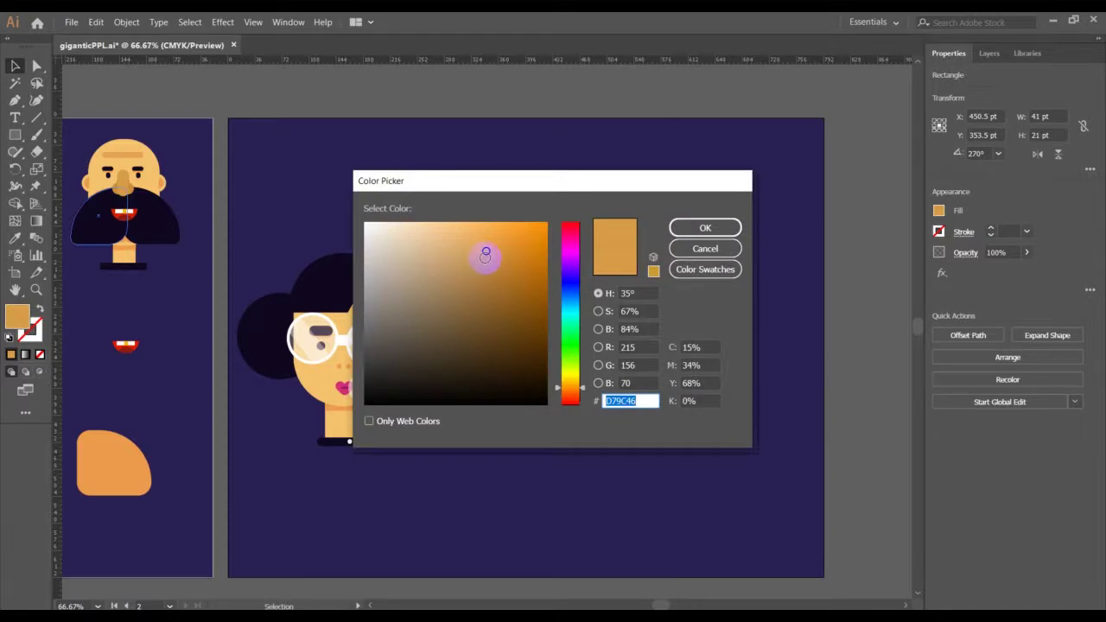
{"action": "left_click", "coordinate": [486, 254]}
{"action": "left_click", "coordinate": [730, 227]}
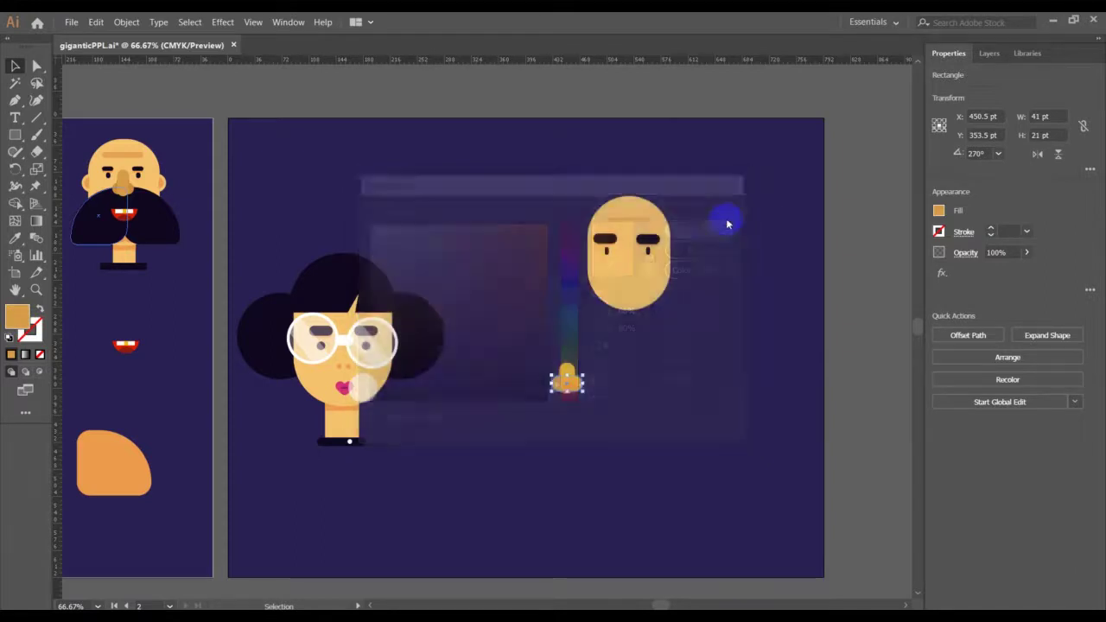
{"action": "left_click", "coordinate": [630, 363]}
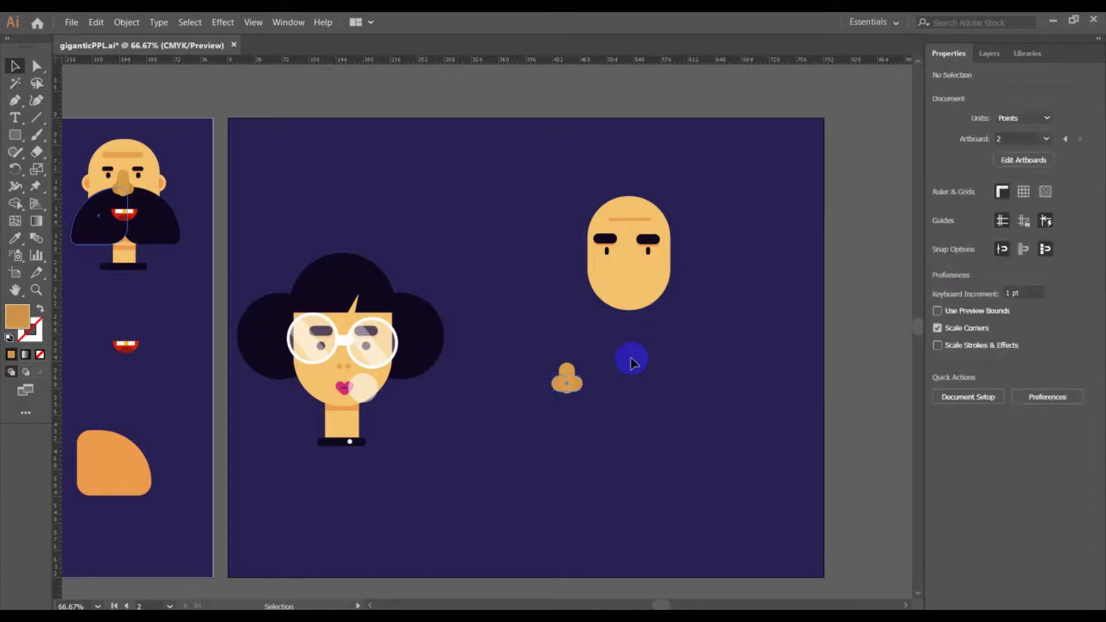
Step: Stretch the upright piece upward until the whole nose is about 54 pt tall, and group both nose pieces
{"action": "left_click", "coordinate": [566, 373]}
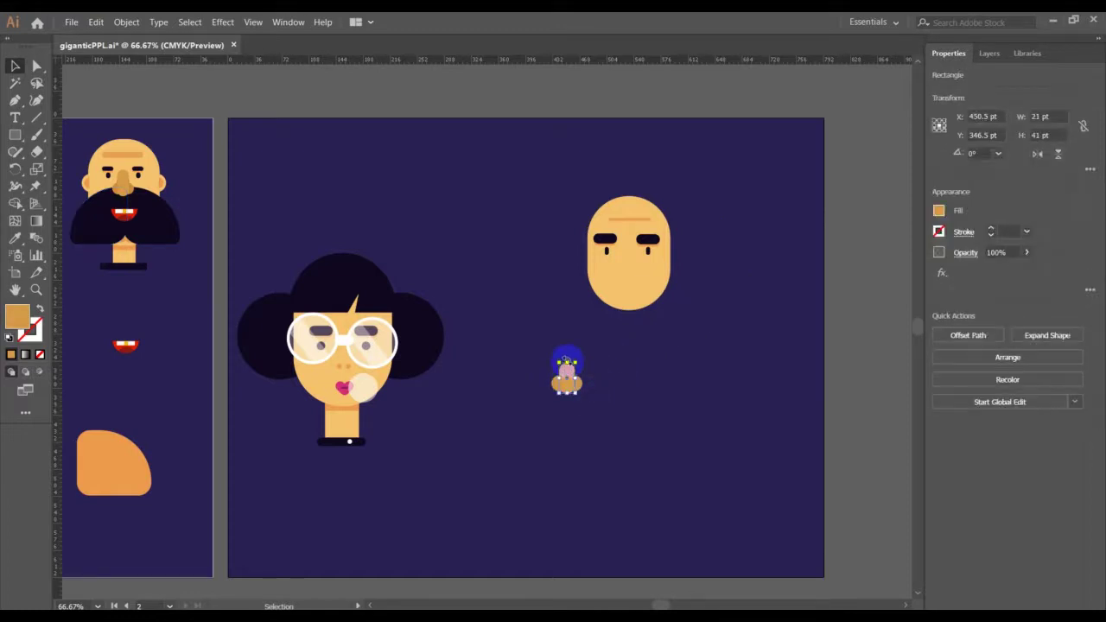
{"action": "left_click_drag", "start_coordinate": [563, 363], "coordinate": [617, 453]}
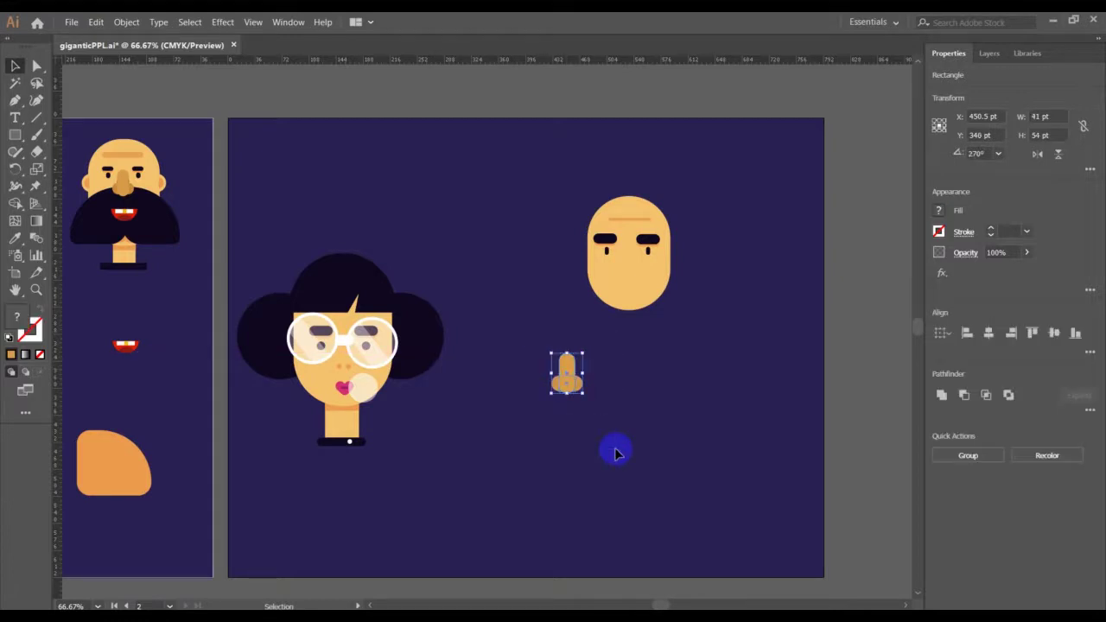
{"action": "key", "text": "ctrl+g"}
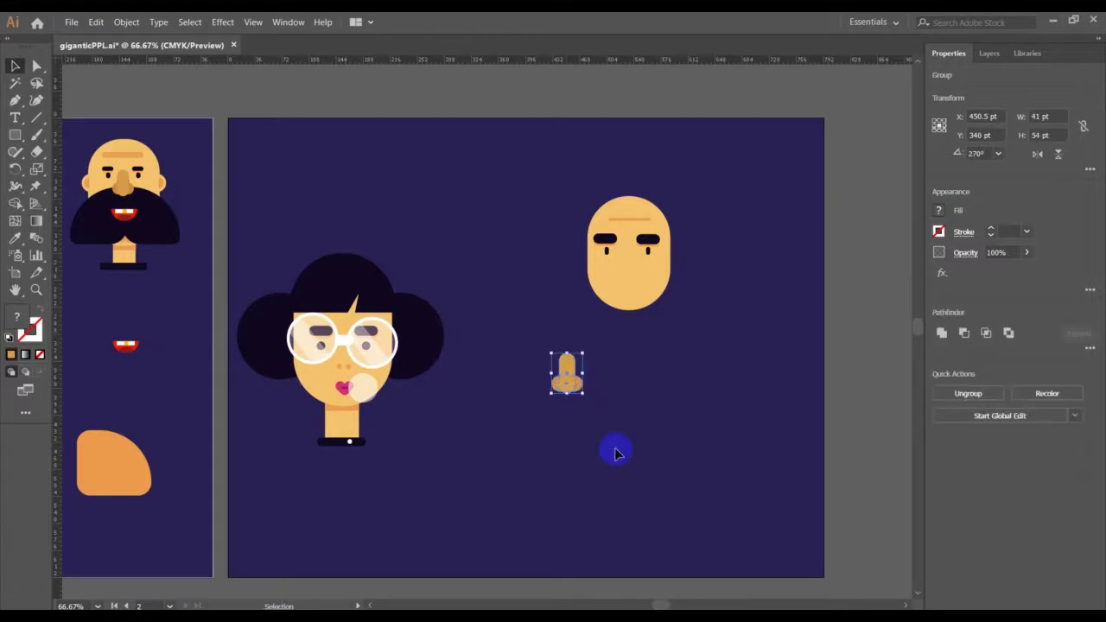
Step: Move the grouped nose onto the new face, centred between the eyes
{"action": "left_click", "coordinate": [574, 377]}
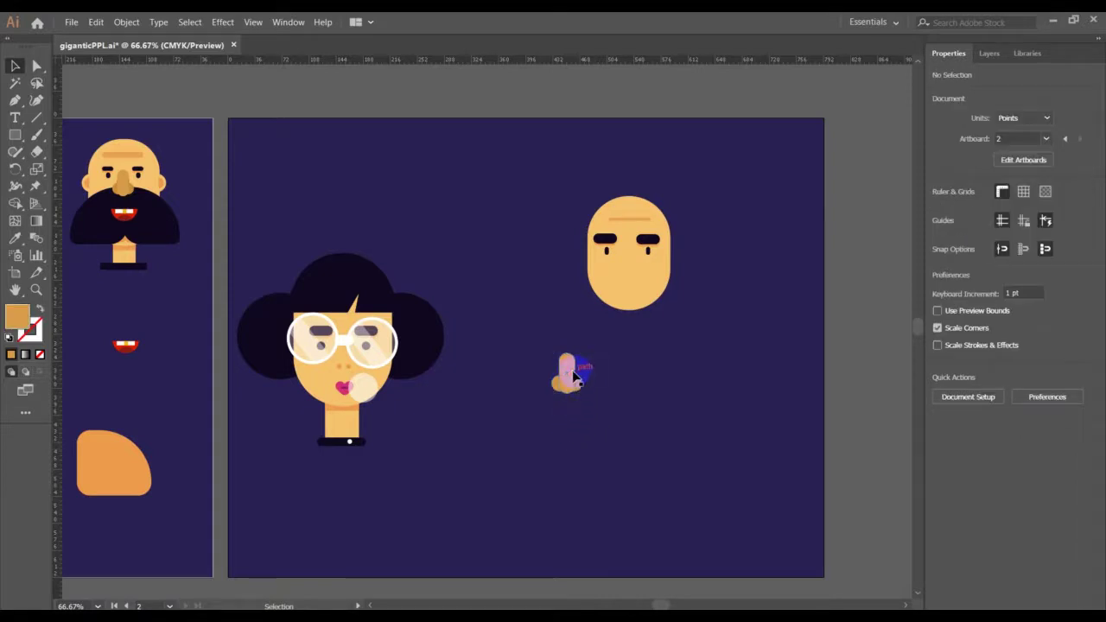
{"action": "left_click_drag", "start_coordinate": [570, 370], "coordinate": [636, 269]}
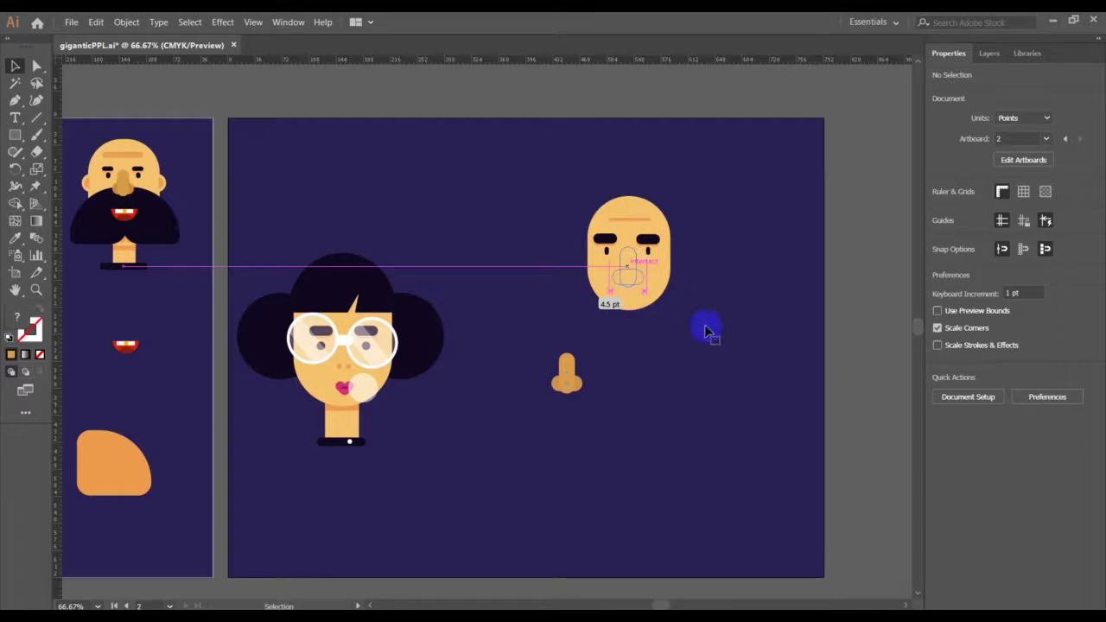
{"action": "left_click", "coordinate": [707, 335]}
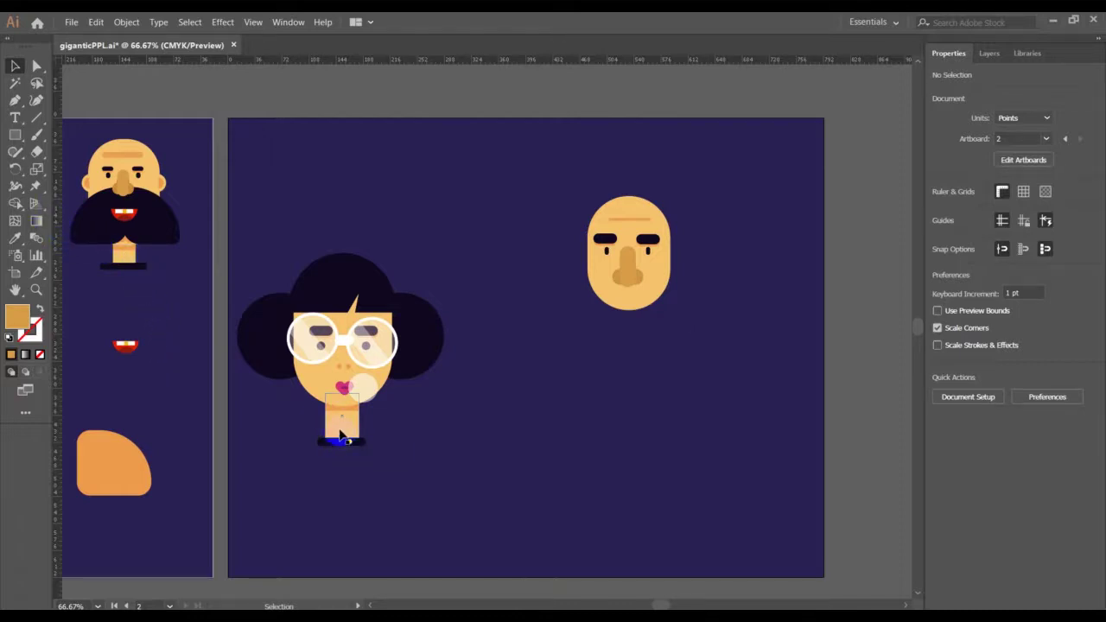
Step: Copy the woman's neck, neck shadow and collar under the new face's chin and nudge the copy down 3 pt
{"action": "left_click_drag", "start_coordinate": [377, 459], "coordinate": [321, 421]}
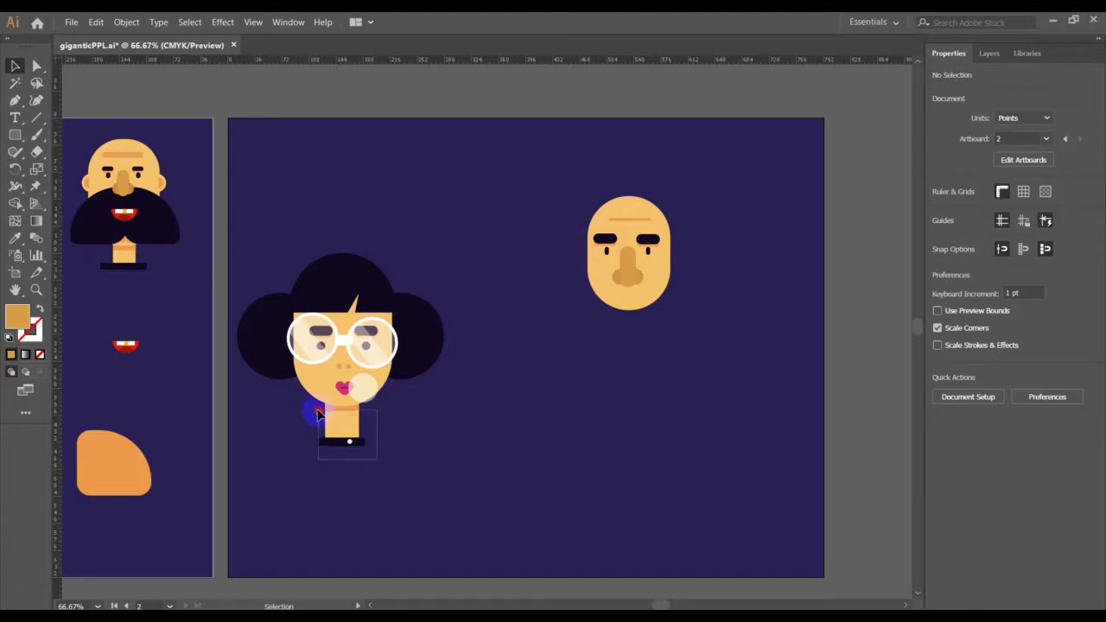
{"action": "left_click_drag", "start_coordinate": [318, 416], "coordinate": [318, 415]}
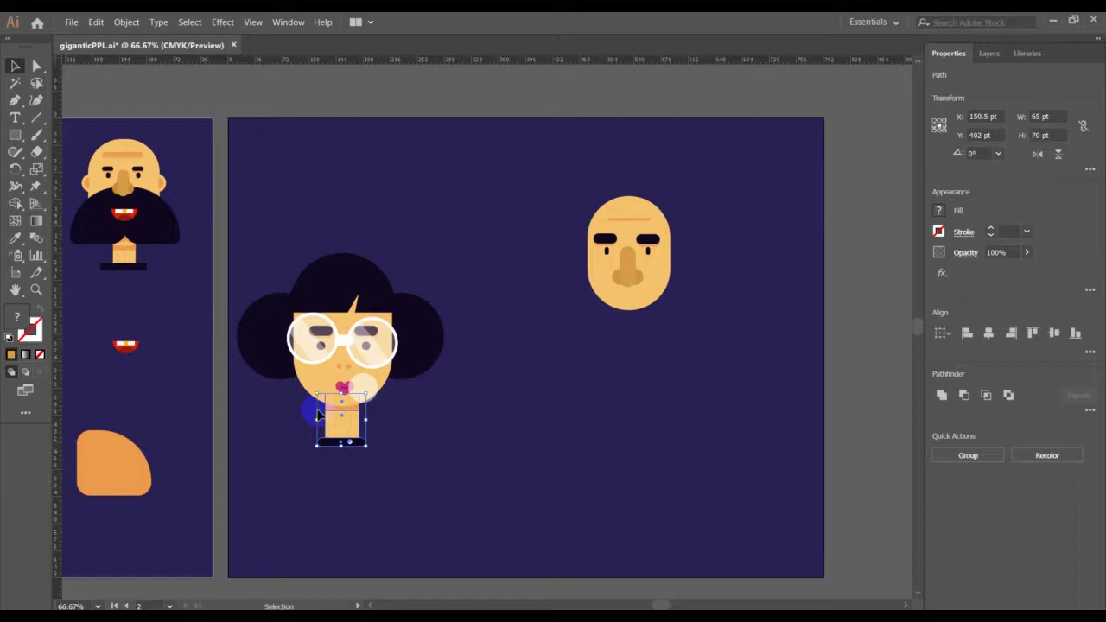
{"action": "left_click", "coordinate": [343, 427]}
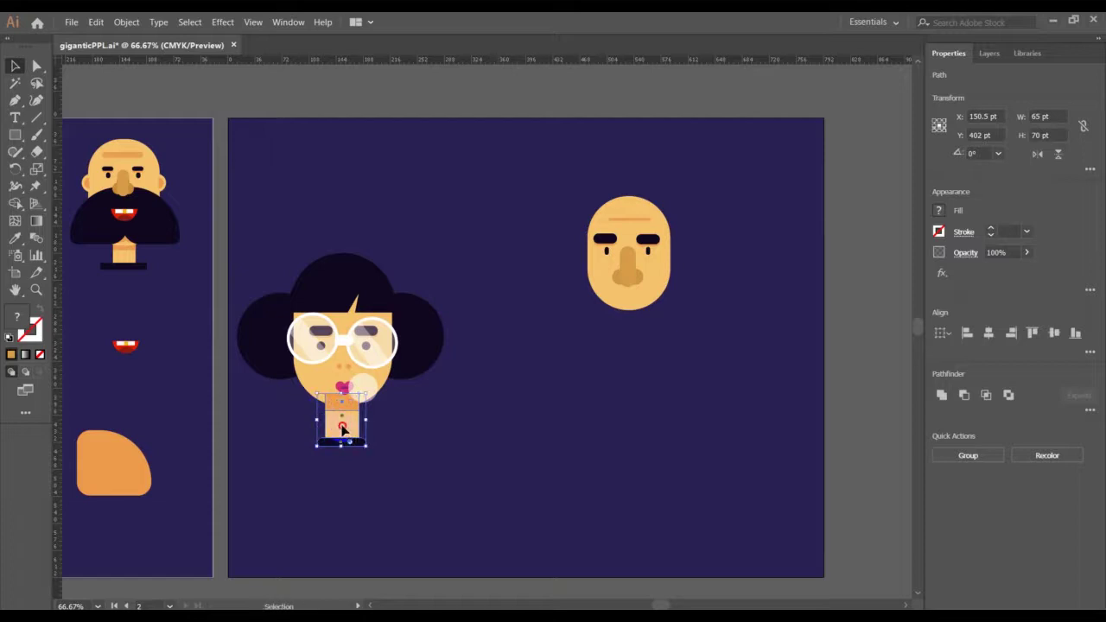
{"action": "left_click_drag", "start_coordinate": [343, 427], "coordinate": [628, 328]}
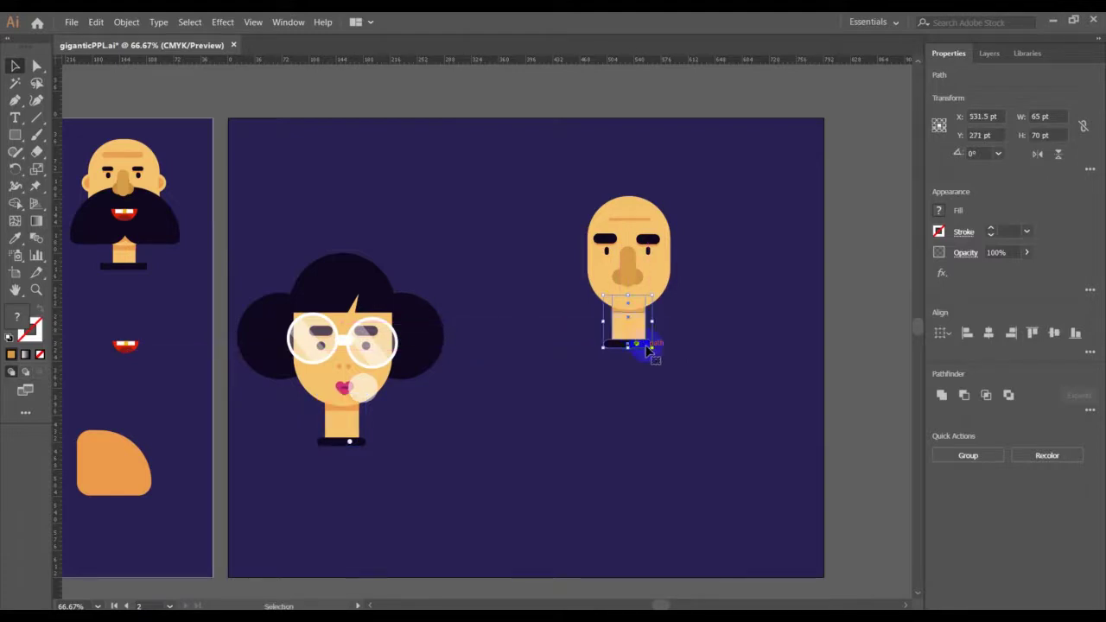
{"action": "key", "text": "Down"}
{"action": "key", "text": "Down"}
{"action": "key", "text": "Down"}
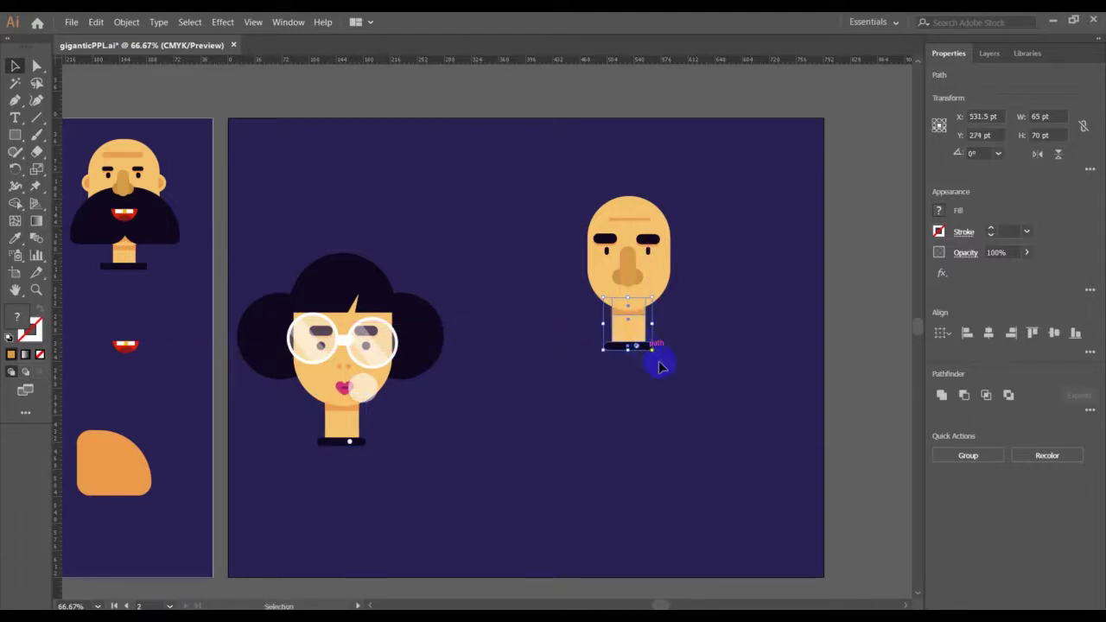
{"action": "left_click", "coordinate": [679, 384]}
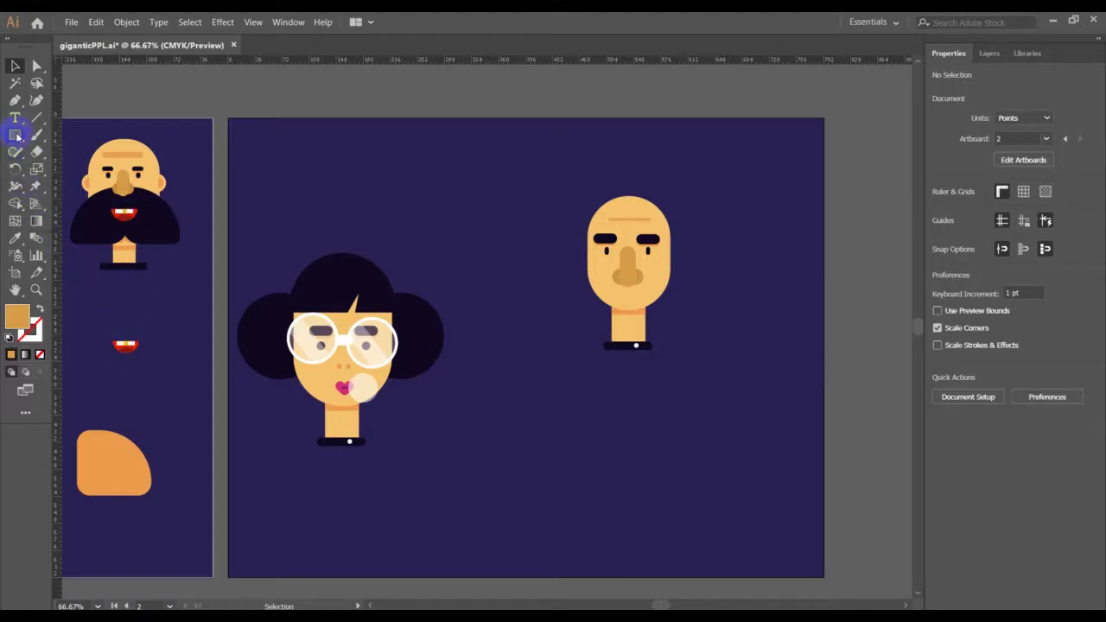
Step: Draw a circle about 95 pt across on the empty area below the new character's collar and fill it with orange-red E04B10
{"action": "left_click_drag", "start_coordinate": [17, 135], "coordinate": [69, 167]}
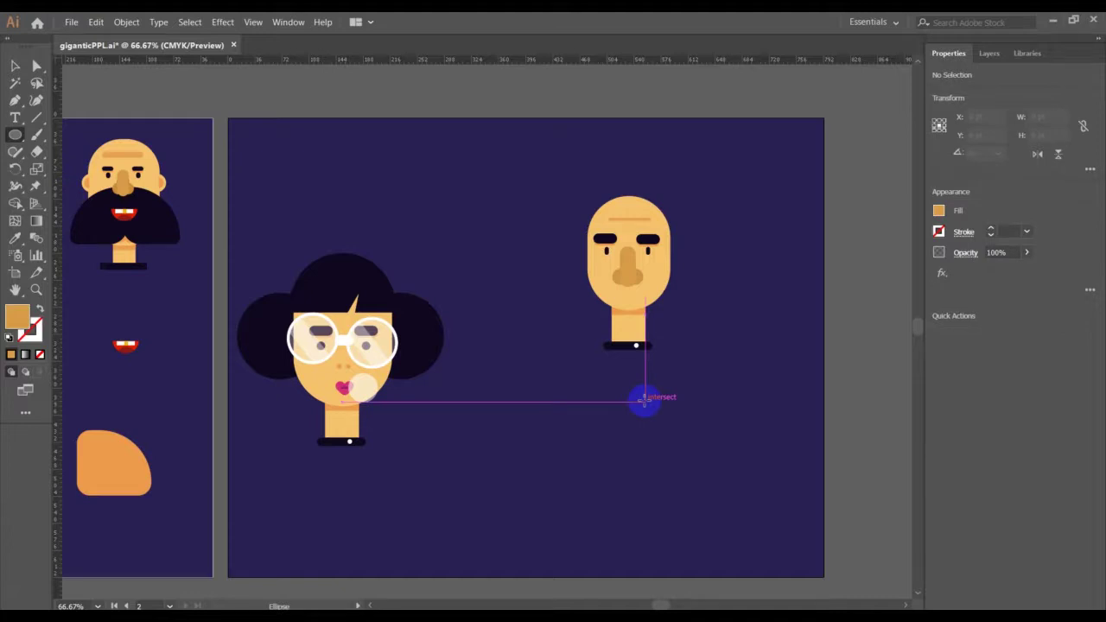
{"action": "left_click_drag", "start_coordinate": [644, 399], "coordinate": [718, 472]}
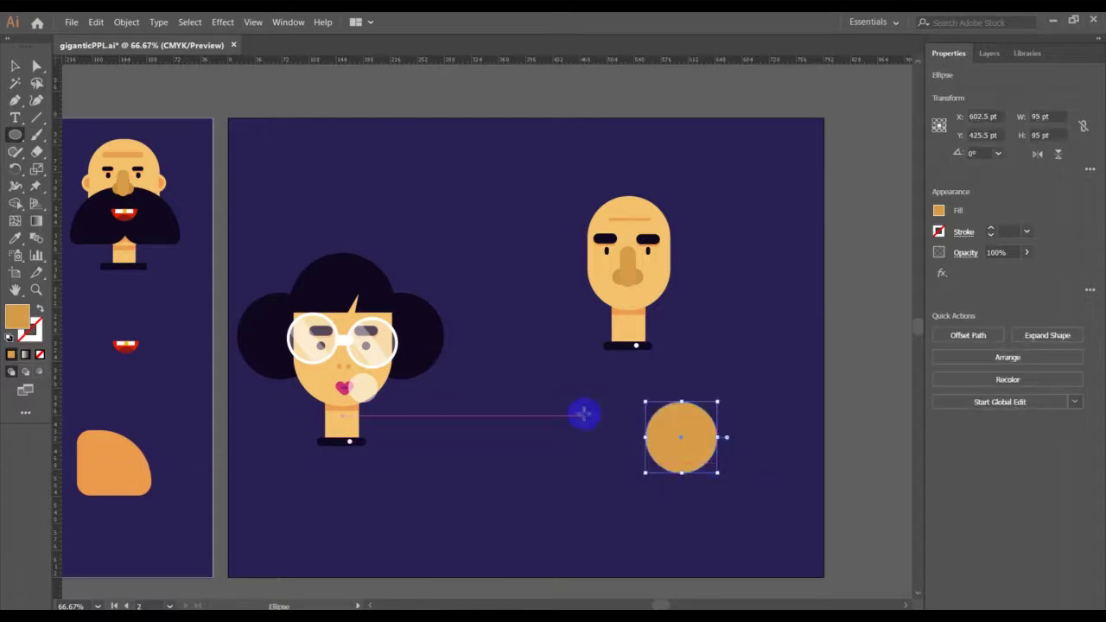
{"action": "double_click", "coordinate": [13, 318]}
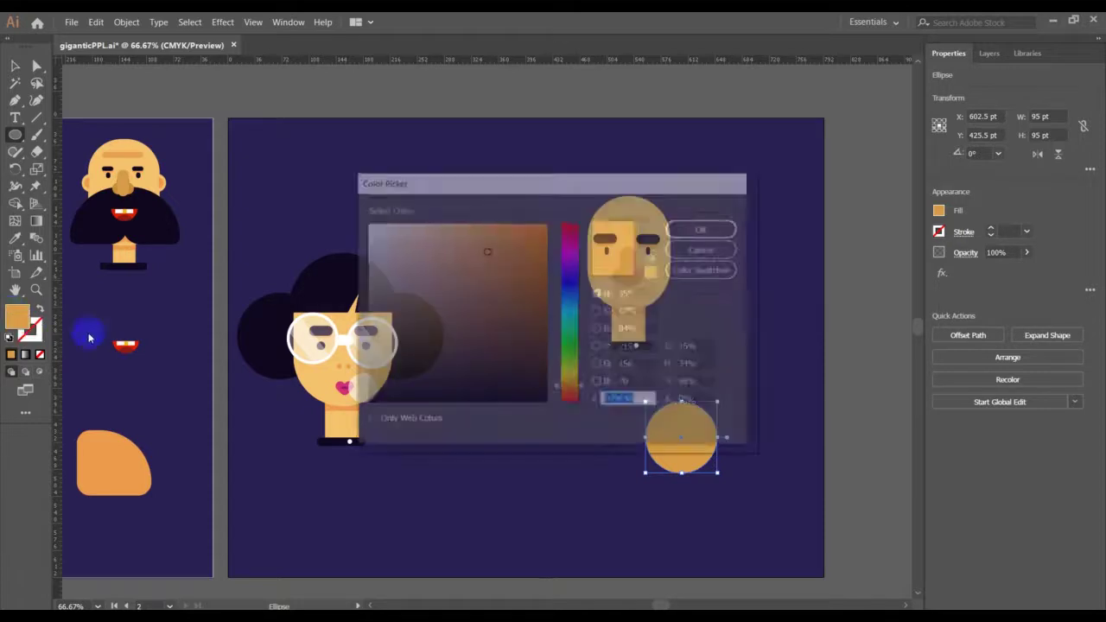
{"action": "left_click_drag", "start_coordinate": [572, 395], "coordinate": [572, 401]}
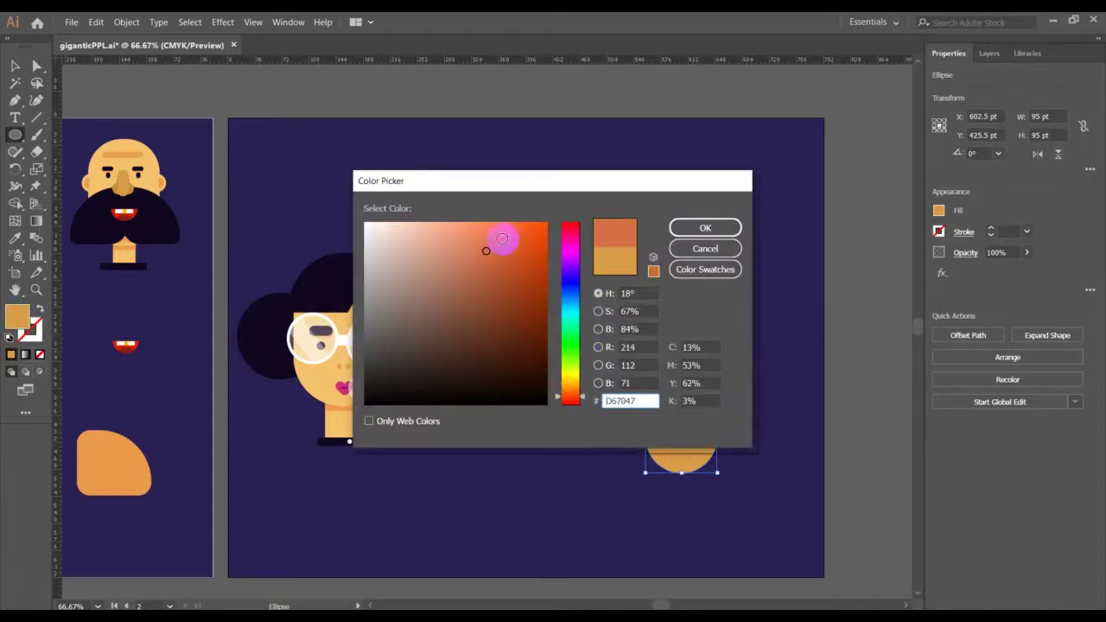
{"action": "left_click", "coordinate": [510, 234]}
{"action": "left_click_drag", "start_coordinate": [524, 251], "coordinate": [535, 243]}
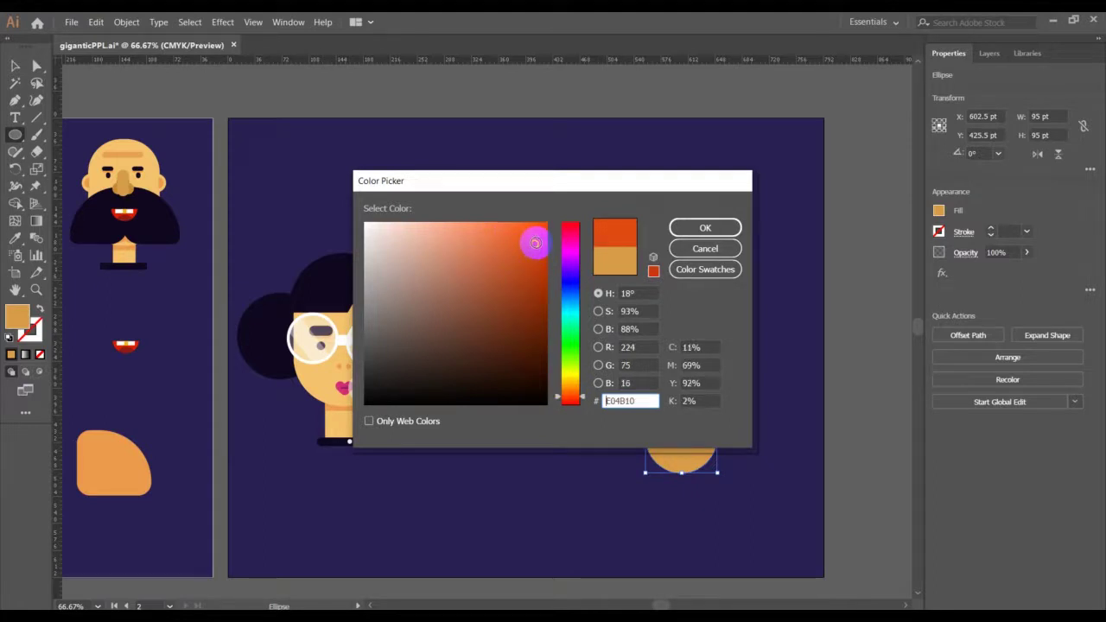
{"action": "left_click", "coordinate": [689, 227]}
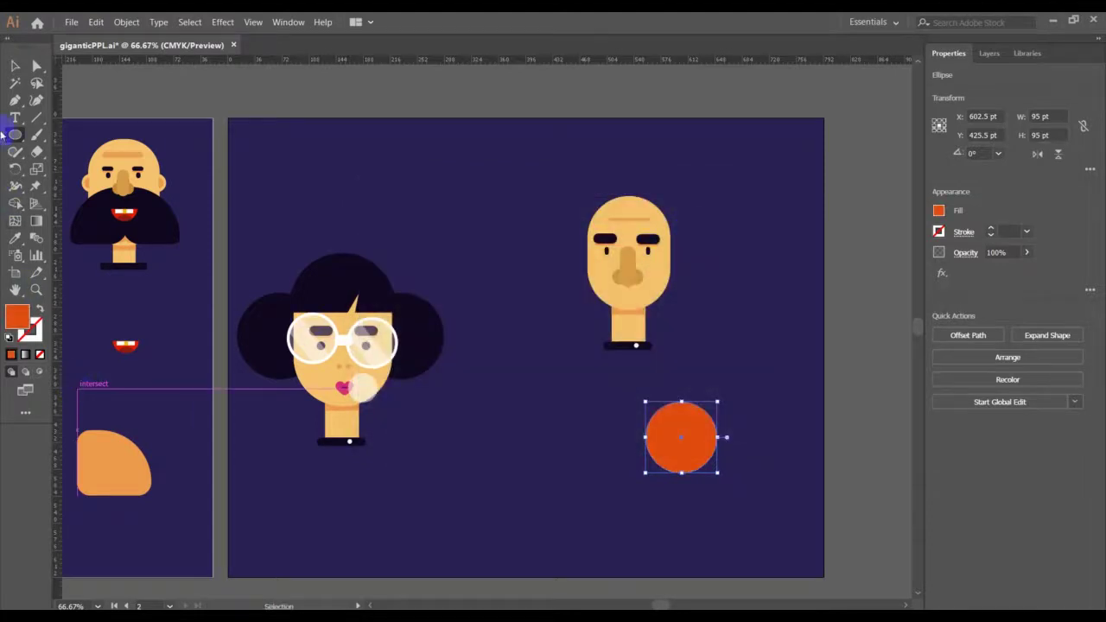
Step: Delete the orange circle's top anchor point to leave only its lower half as a mouth shape
{"action": "left_click", "coordinate": [36, 67]}
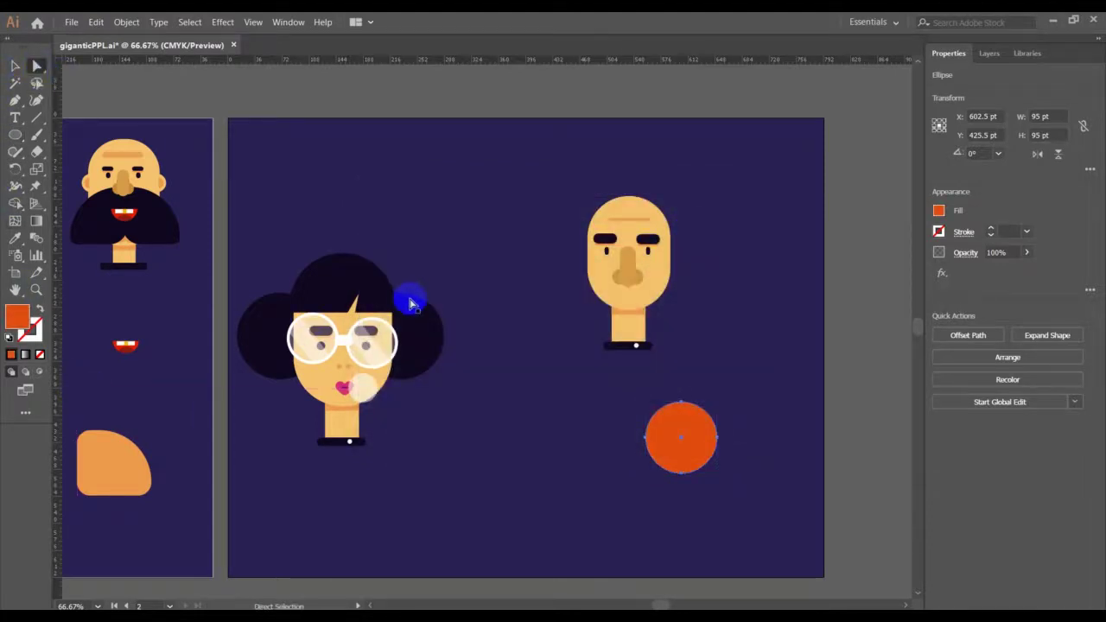
{"action": "left_click", "coordinate": [681, 412]}
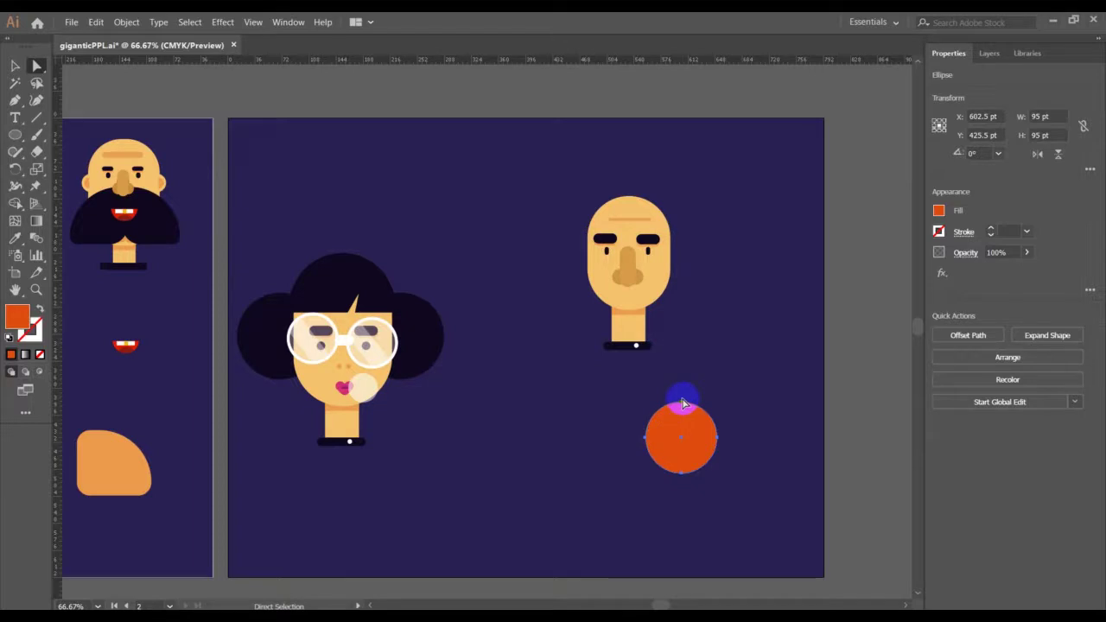
{"action": "left_click", "coordinate": [684, 406]}
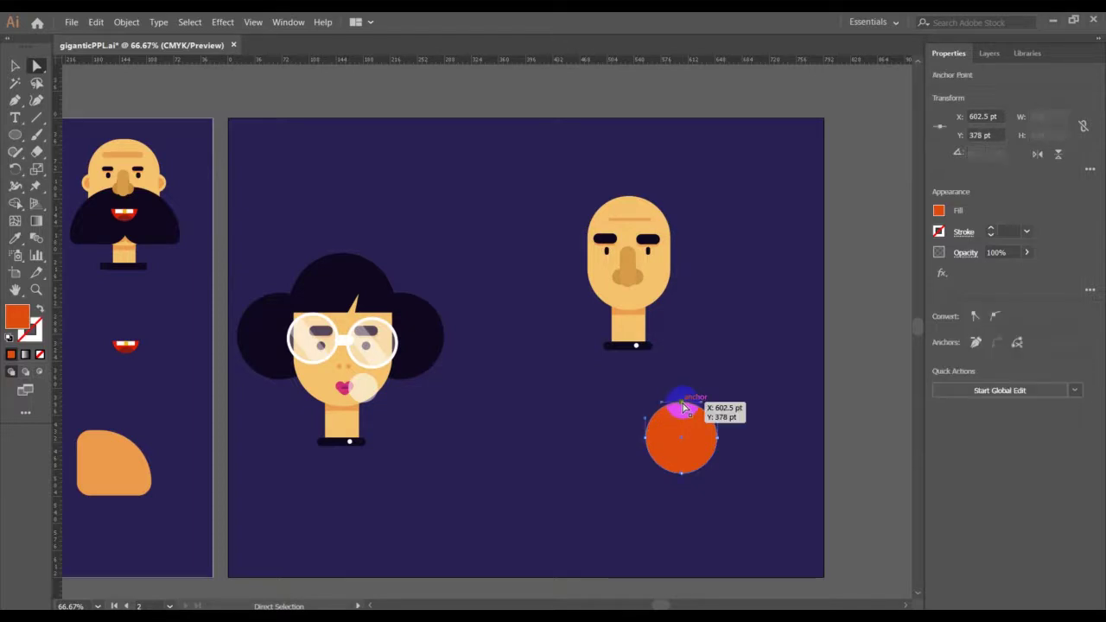
{"action": "key", "text": "Delete"}
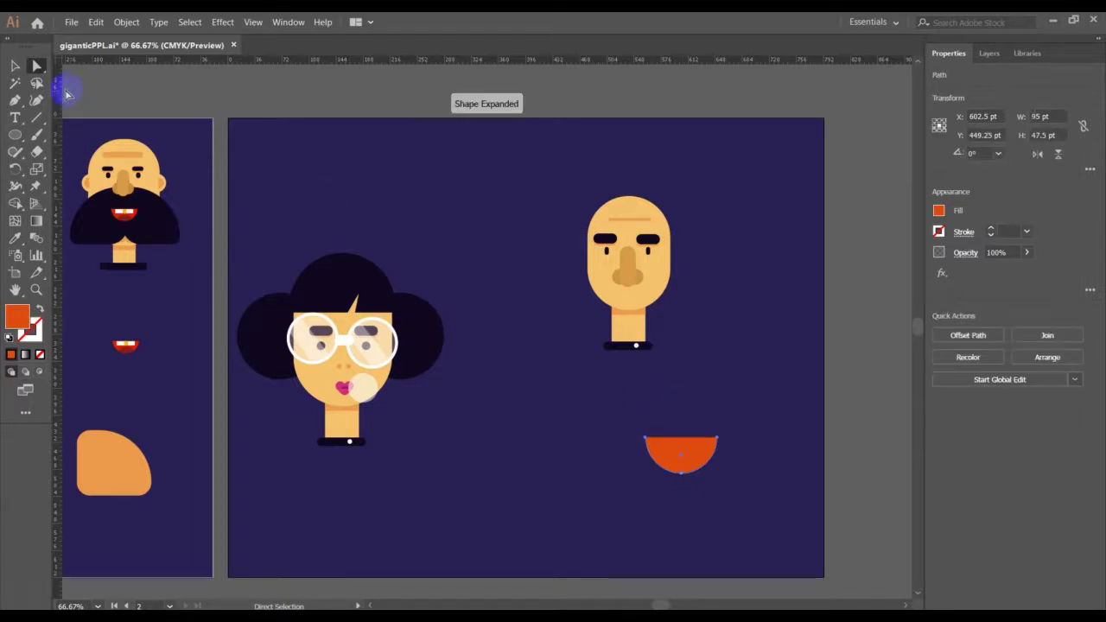
{"action": "left_click", "coordinate": [14, 65]}
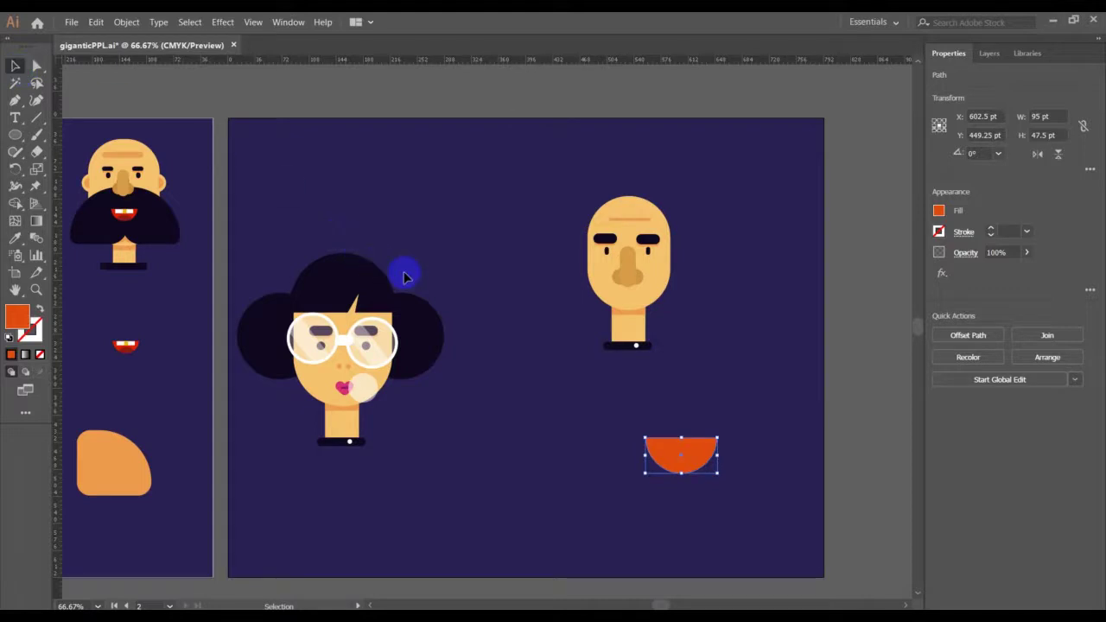
{"action": "left_click", "coordinate": [748, 515]}
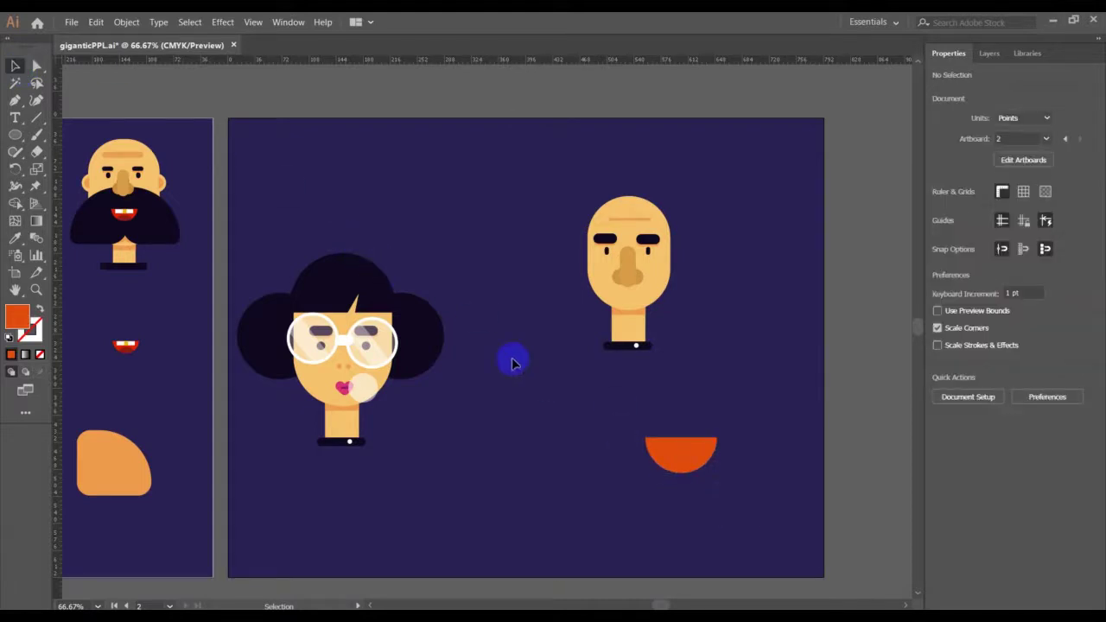
Step: Draw a circle about 83 pt across overlapping the bottom of the half-circle, and nudge it 3 pt left and 6 pt up
{"action": "left_click", "coordinate": [15, 136]}
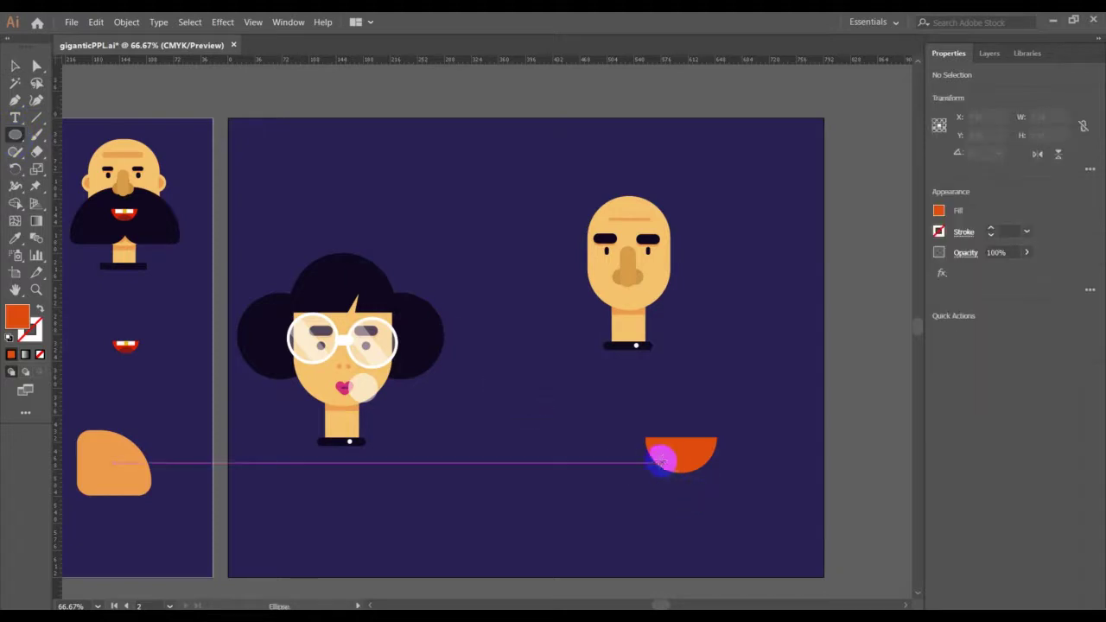
{"action": "left_click_drag", "start_coordinate": [661, 460], "coordinate": [716, 508]}
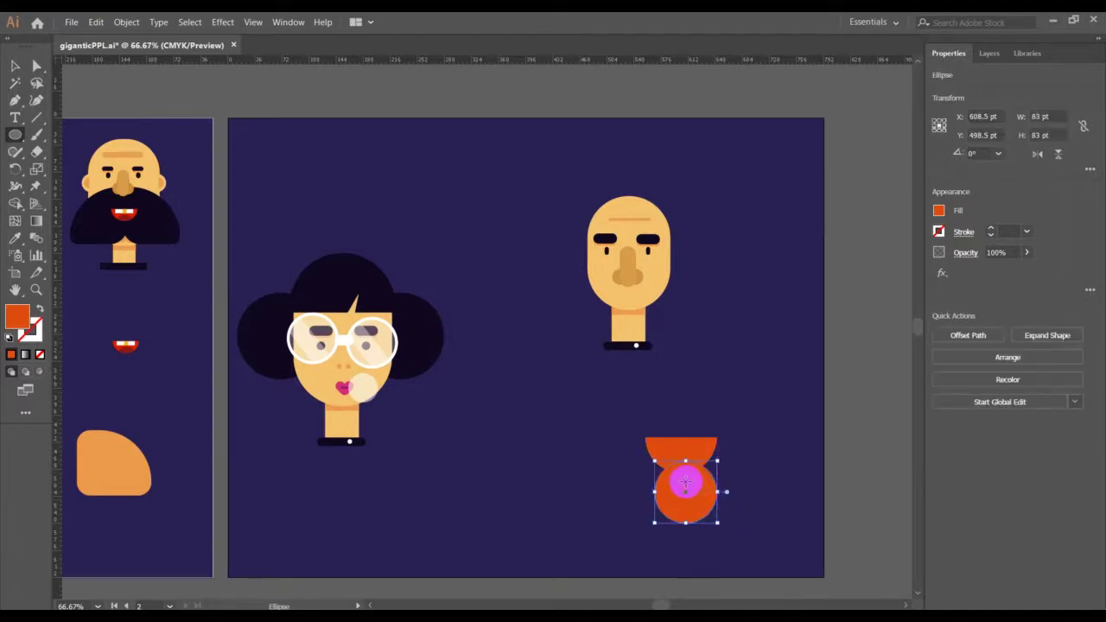
{"action": "key", "text": "Left"}
{"action": "key", "text": "Left"}
{"action": "key", "text": "Left"}
{"action": "key", "text": "Up"}
{"action": "key", "text": "Up"}
{"action": "key", "text": "Up"}
{"action": "key", "text": "Up"}
{"action": "key", "text": "Up"}
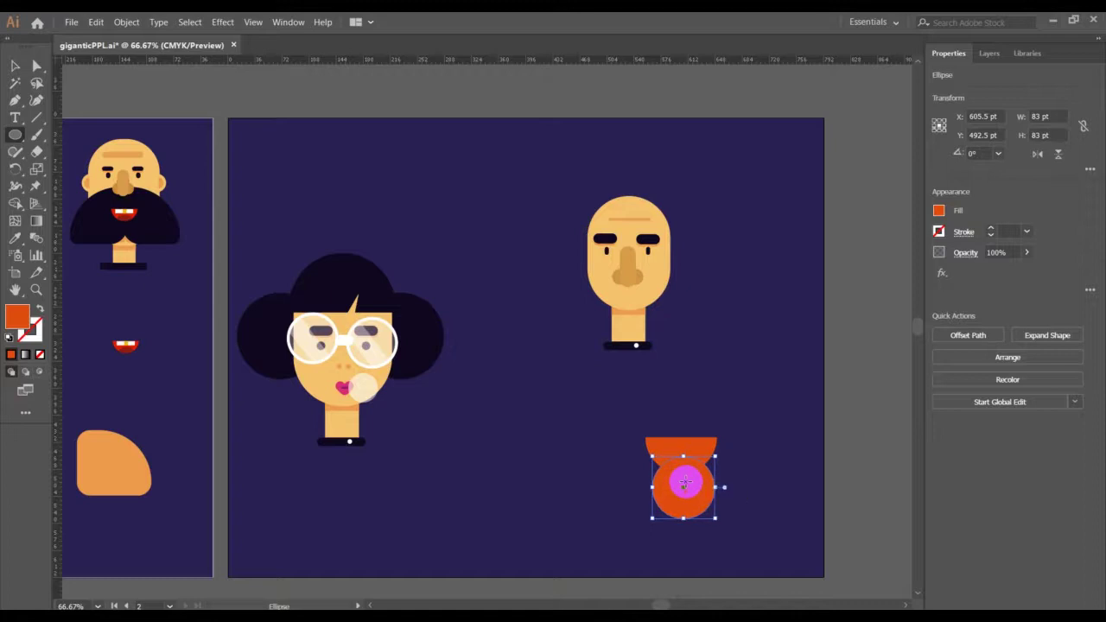
Step: Fill the smaller circle with a darker brownish orange and move it slightly up so it is horizontally centred on the half-circle
{"action": "double_click", "coordinate": [19, 316]}
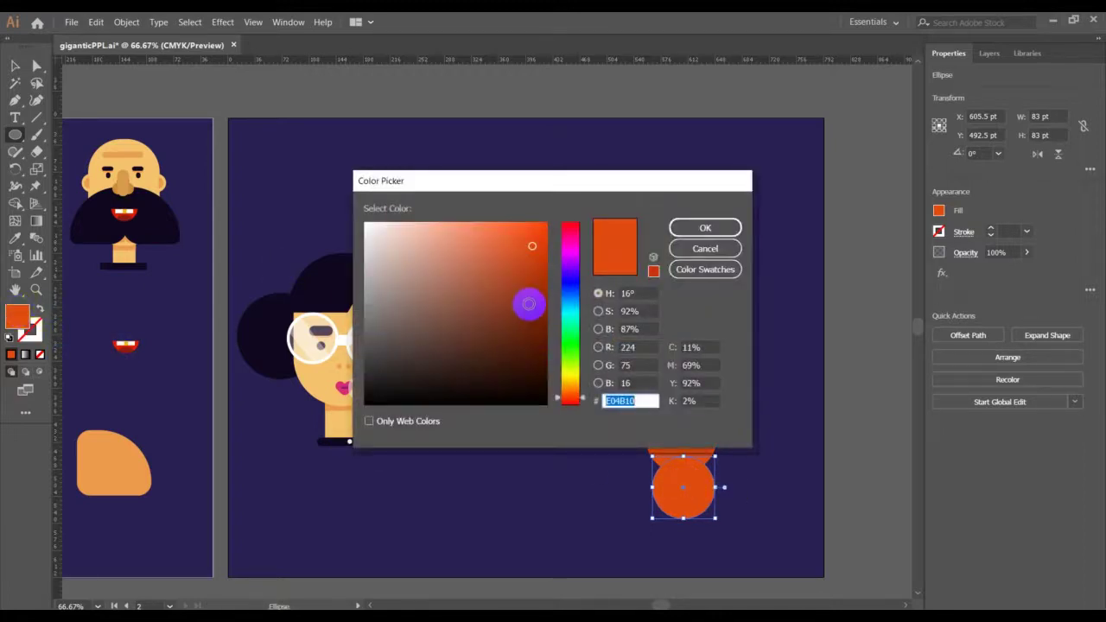
{"action": "left_click_drag", "start_coordinate": [529, 303], "coordinate": [519, 284]}
{"action": "left_click", "coordinate": [684, 229]}
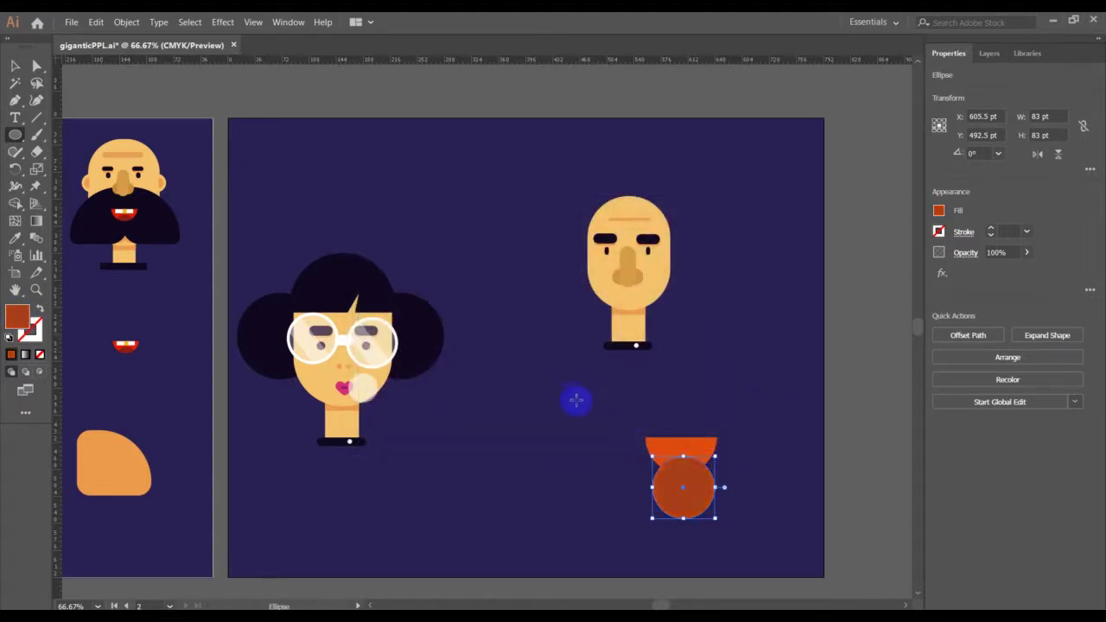
{"action": "left_click", "coordinate": [16, 67]}
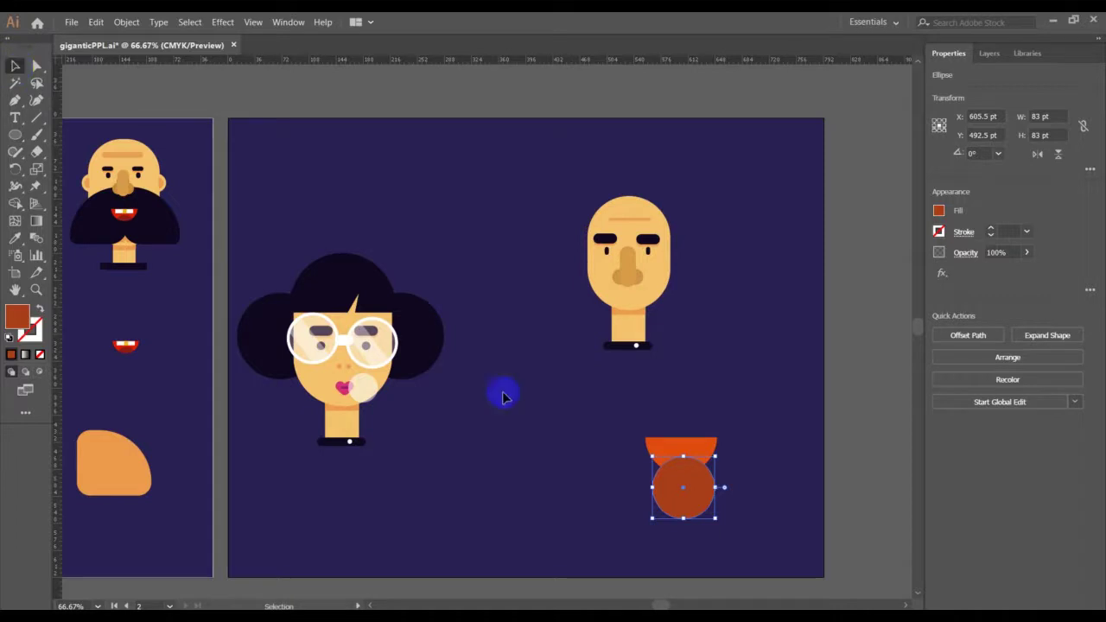
{"action": "left_click", "coordinate": [687, 505]}
{"action": "left_click_drag", "start_coordinate": [689, 505], "coordinate": [685, 497]}
Step: Use Shape Builder on both shapes to remove the part of the darker circle that extends below the half-circle
{"action": "left_click_drag", "start_coordinate": [605, 418], "coordinate": [733, 521]}
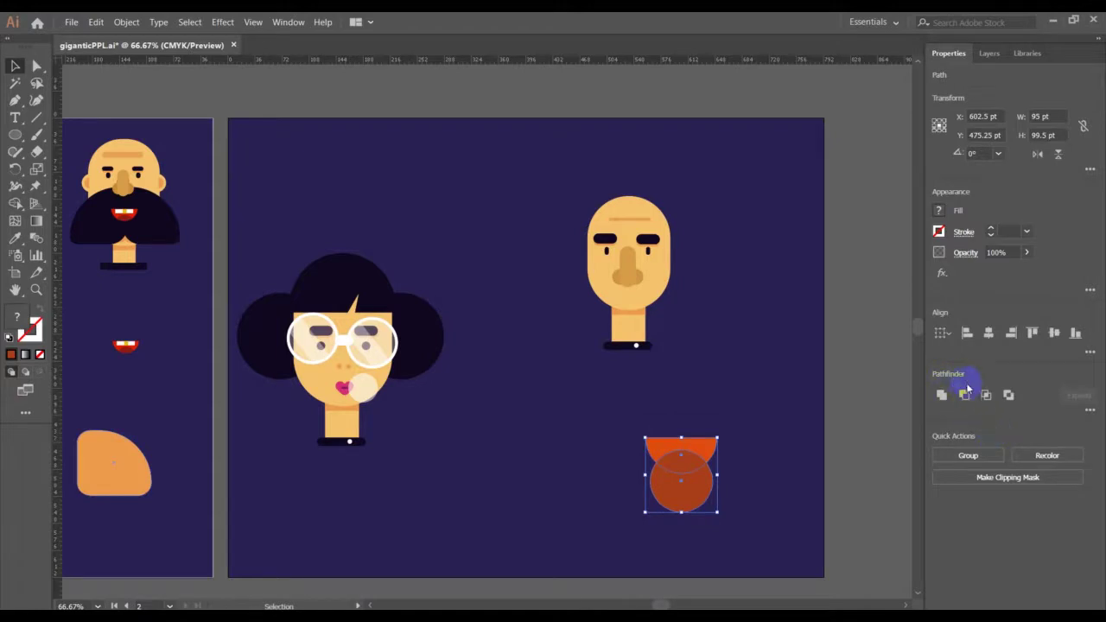
{"action": "left_click", "coordinate": [966, 396]}
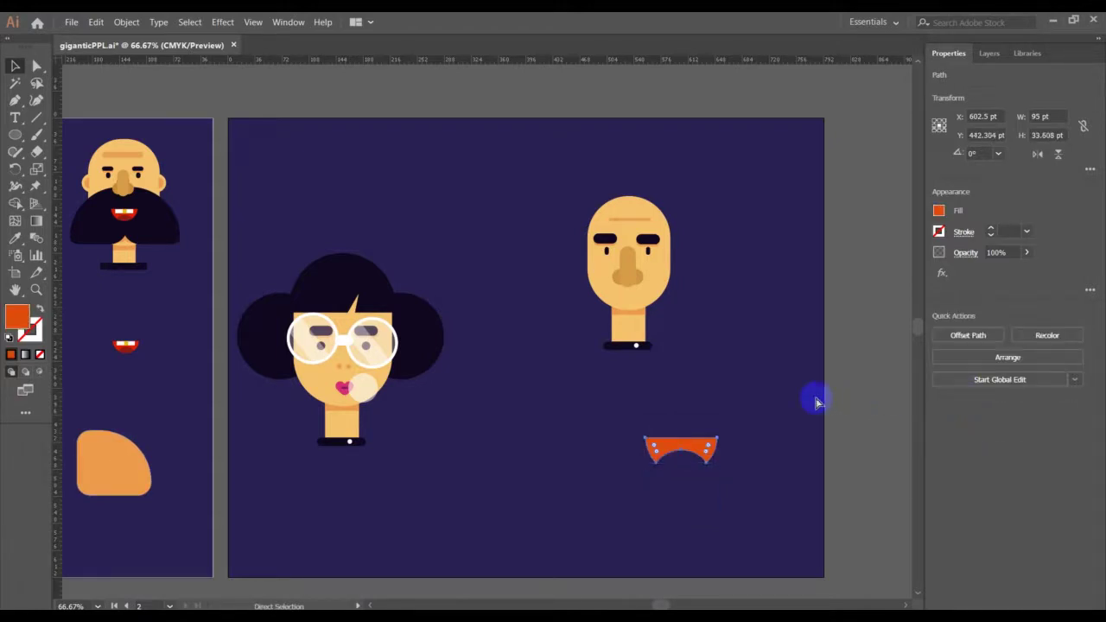
{"action": "key", "text": "ctrl+z"}
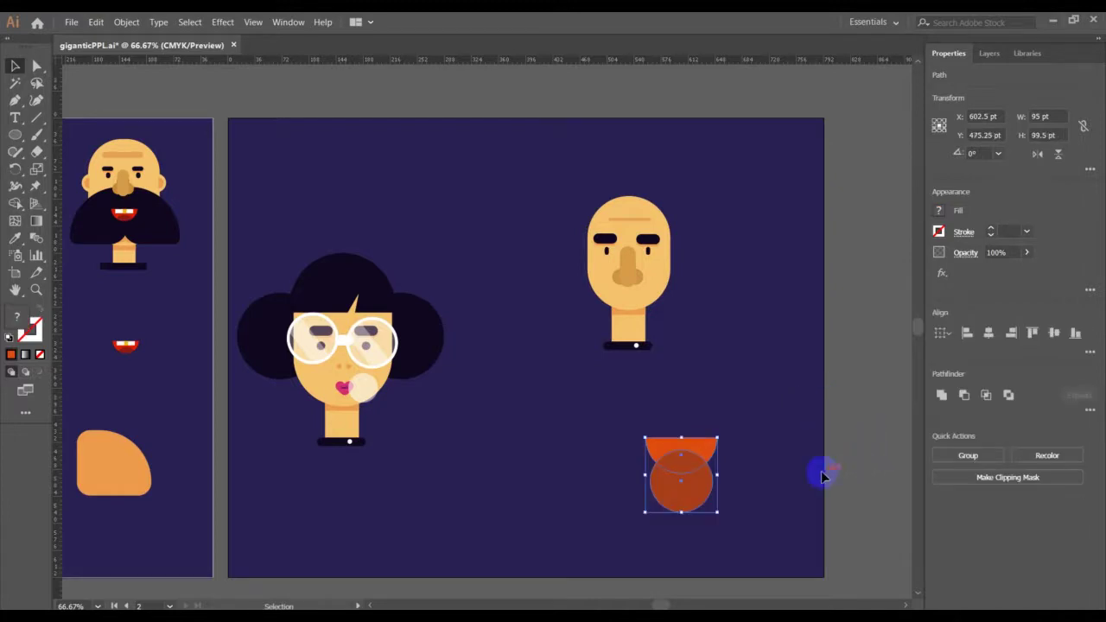
{"action": "left_click", "coordinate": [14, 203]}
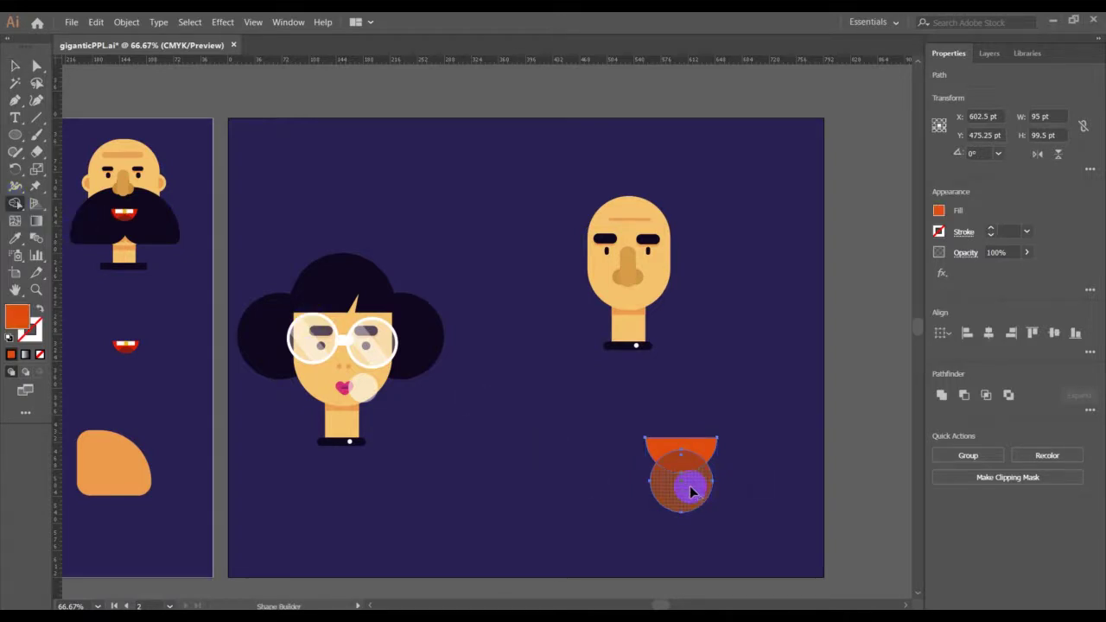
{"action": "left_click", "coordinate": [690, 490]}
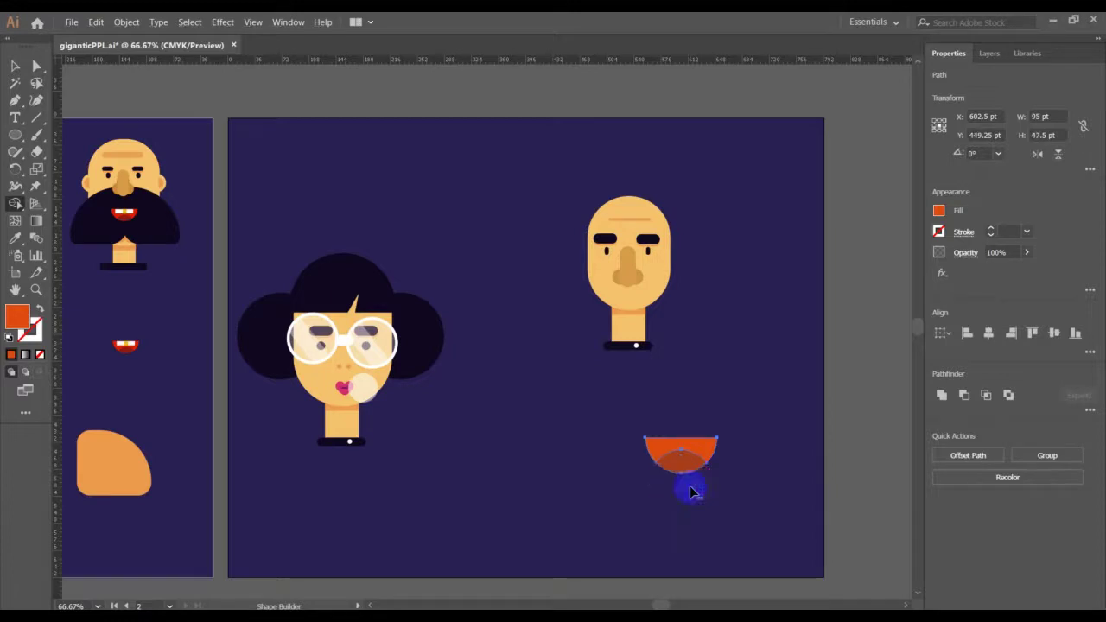
{"action": "left_click", "coordinate": [690, 490], "text": "alt"}
{"action": "left_click", "coordinate": [15, 67]}
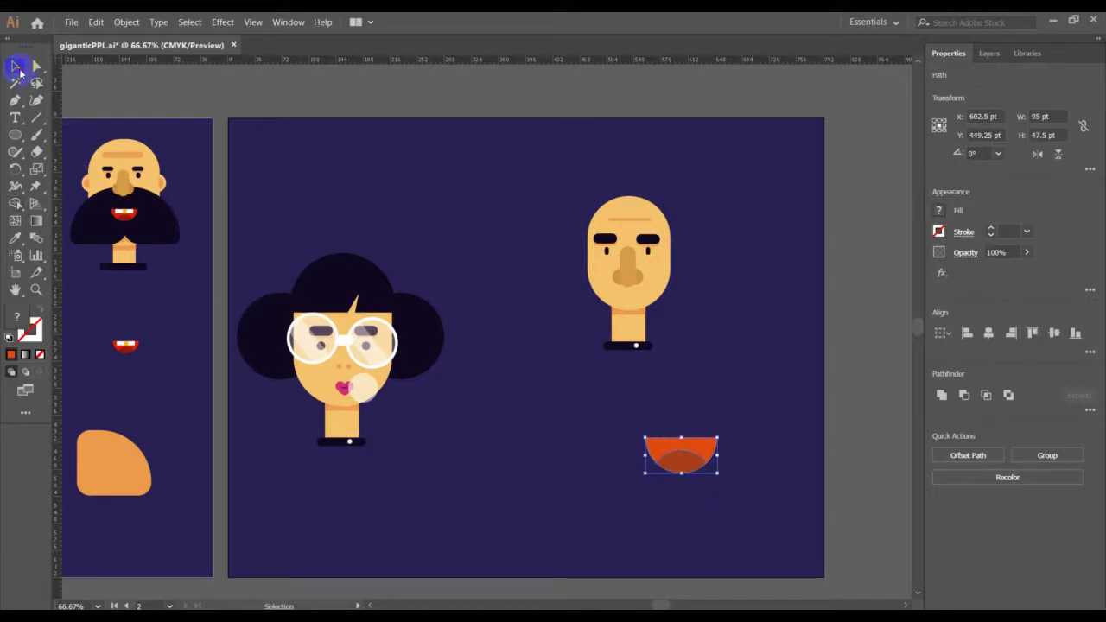
{"action": "left_click", "coordinate": [706, 499]}
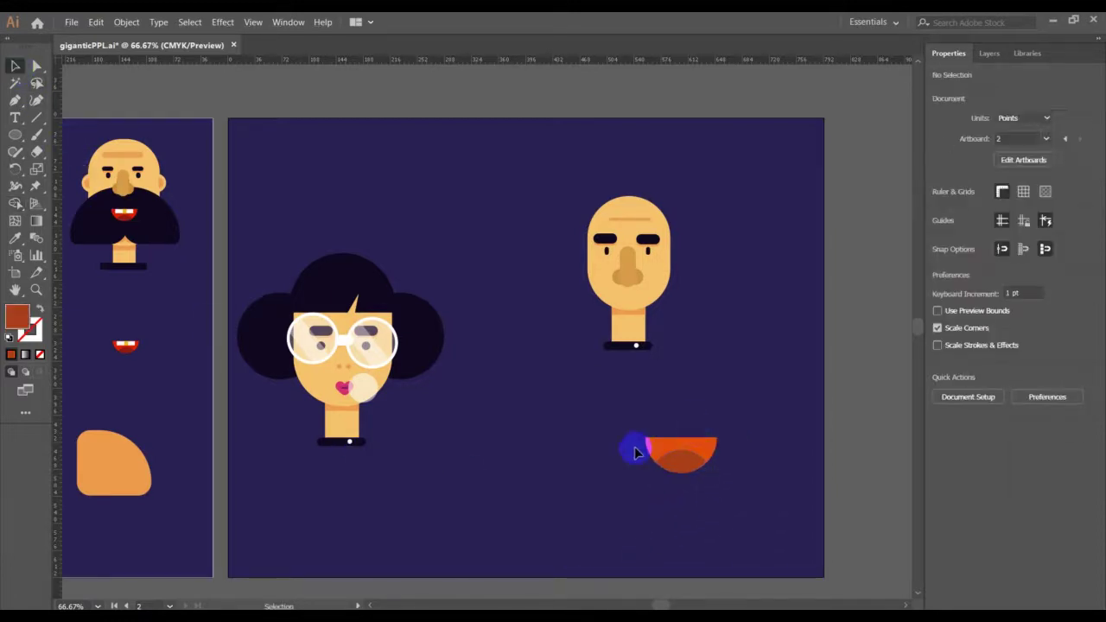
Step: Draw a rectangle about 67 by 12 pt, centred along the flat upper edge of the half-circle mouth
{"action": "right_click", "coordinate": [19, 135]}
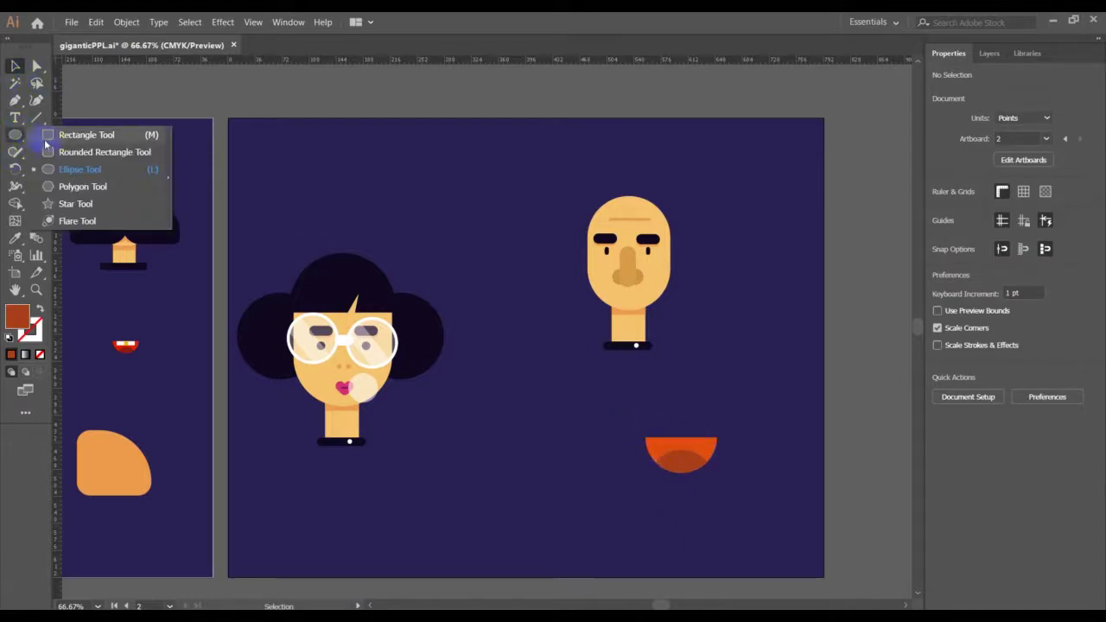
{"action": "left_click", "coordinate": [53, 136]}
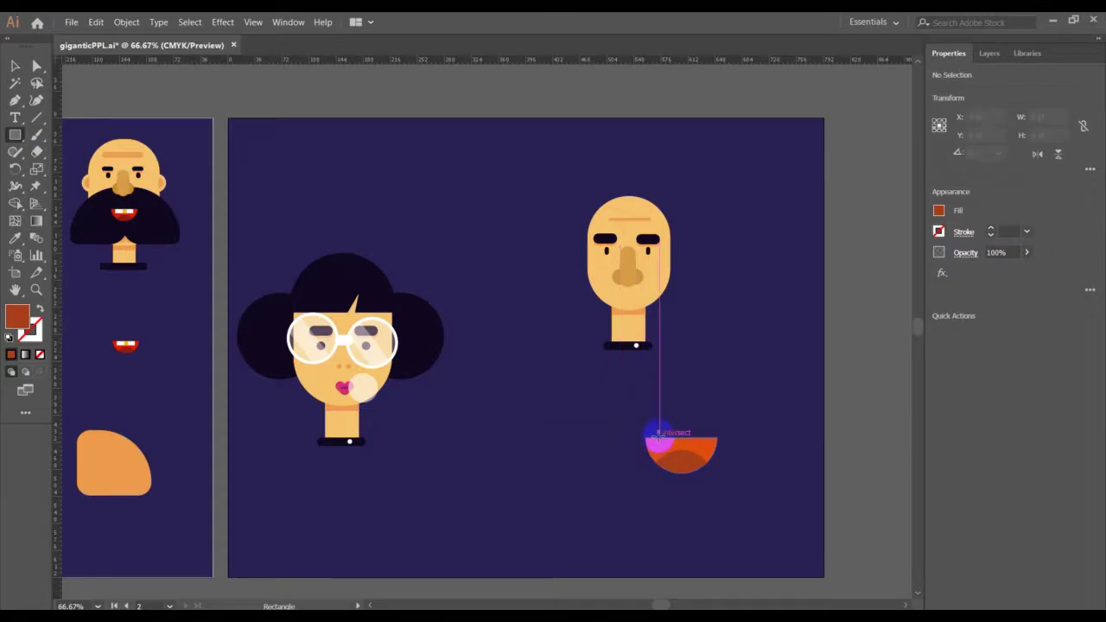
{"action": "left_click", "coordinate": [658, 439]}
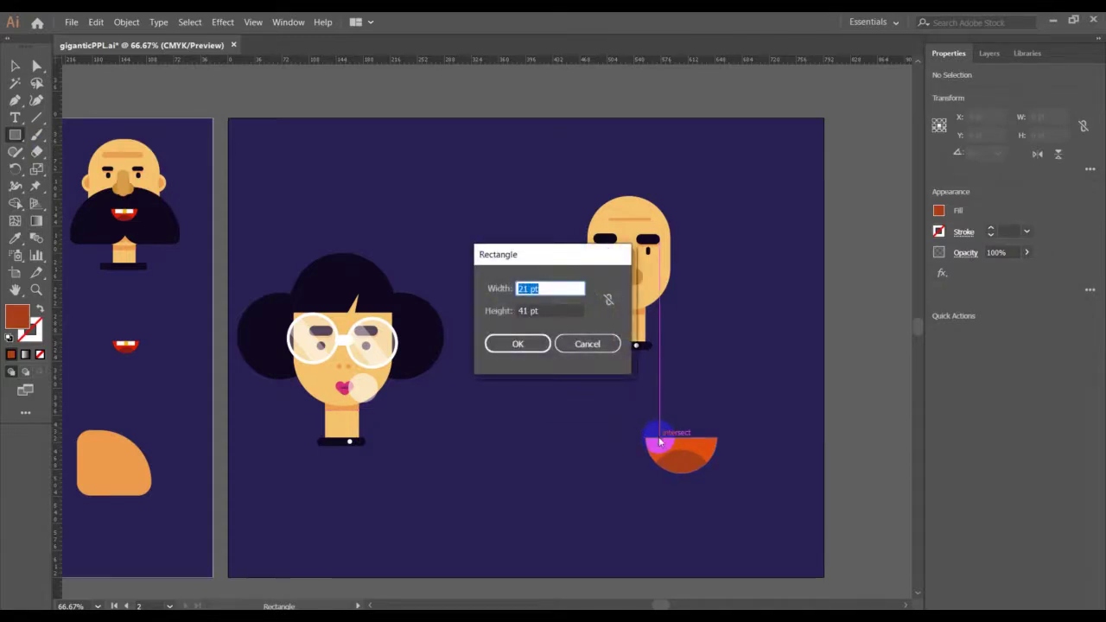
{"action": "left_click", "coordinate": [587, 343]}
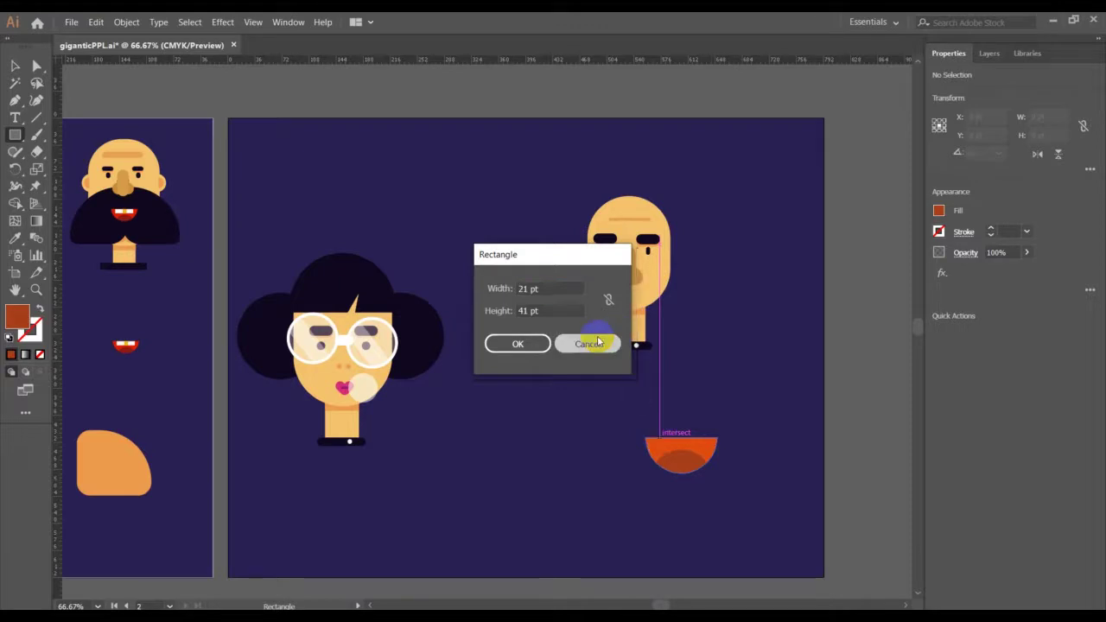
{"action": "key", "text": "v"}
{"action": "key", "text": "ctrl+plus"}
{"action": "key", "text": "ctrl+plus"}
{"action": "key", "text": "ctrl+plus"}
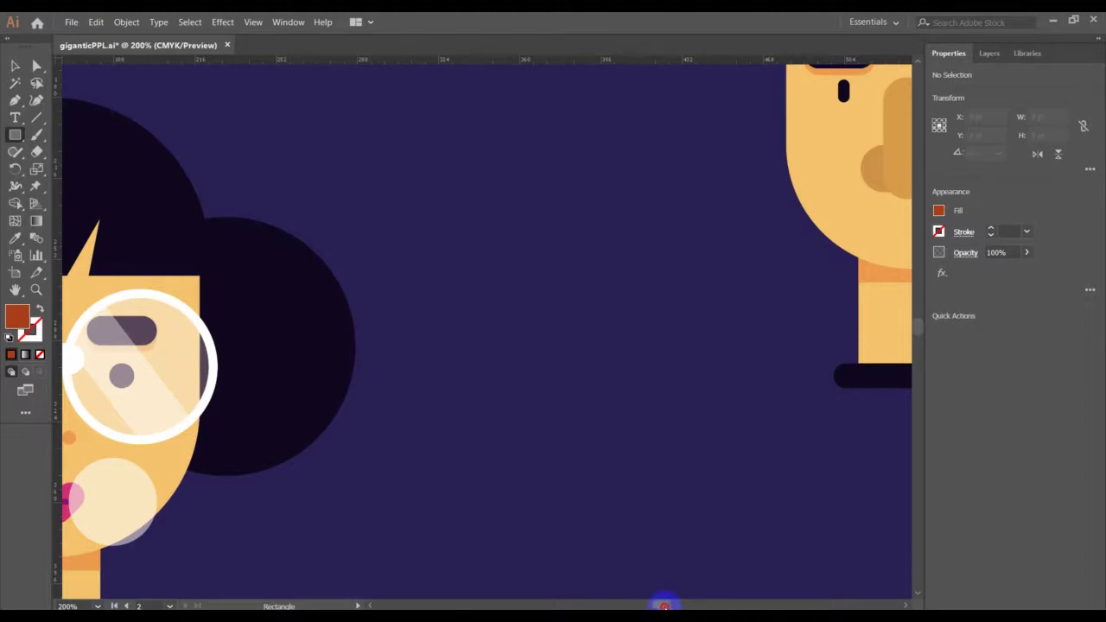
{"action": "left_click_drag", "start_coordinate": [664, 605], "coordinate": [674, 601]}
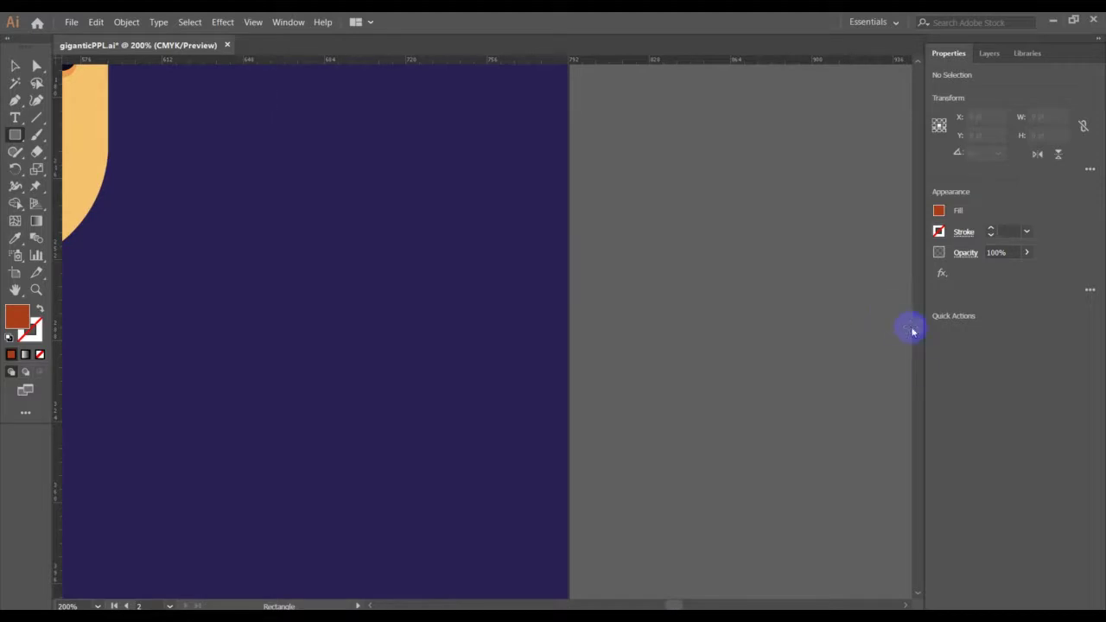
{"action": "mouse_move", "coordinate": [923, 331]}
{"action": "left_mouse_down"}
{"action": "mouse_move", "coordinate": [923, 346]}
{"action": "mouse_move", "coordinate": [919, 331]}
{"action": "left_mouse_up"}
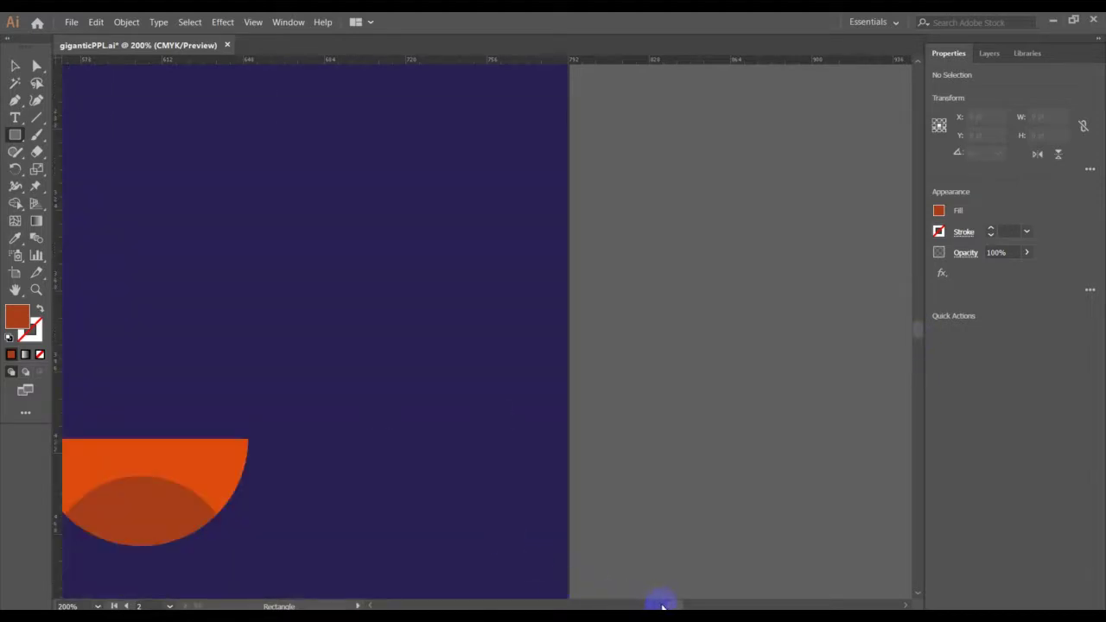
{"action": "left_click", "coordinate": [668, 605]}
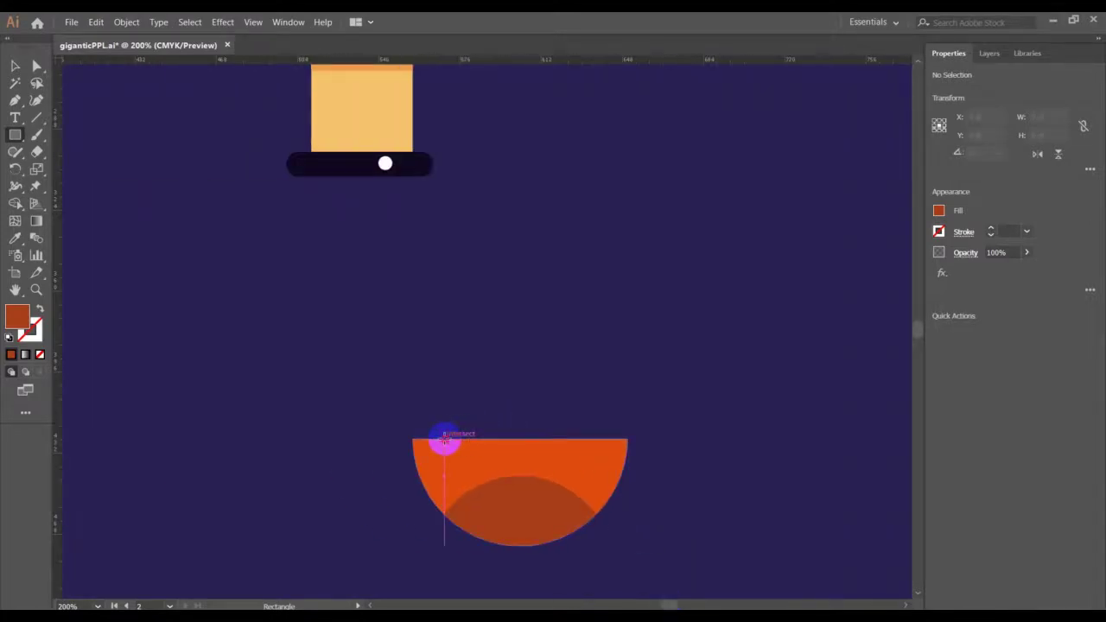
{"action": "mouse_move", "coordinate": [445, 443]}
{"action": "left_mouse_down"}
{"action": "mouse_move", "coordinate": [489, 469]}
{"action": "mouse_move", "coordinate": [596, 466]}
{"action": "left_mouse_up"}
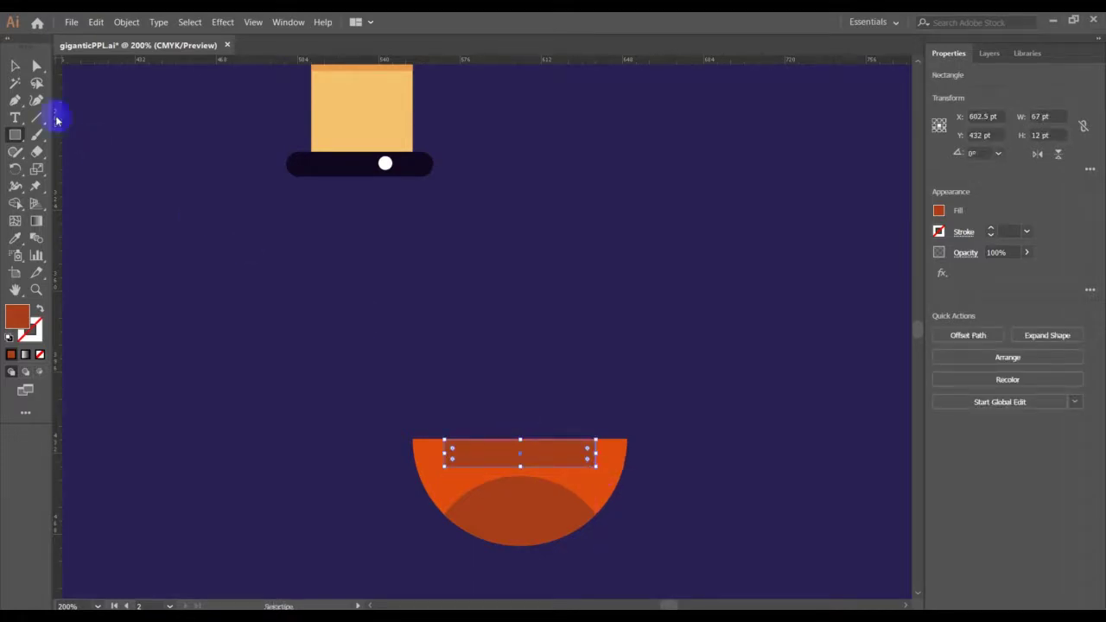
{"action": "left_click", "coordinate": [13, 66]}
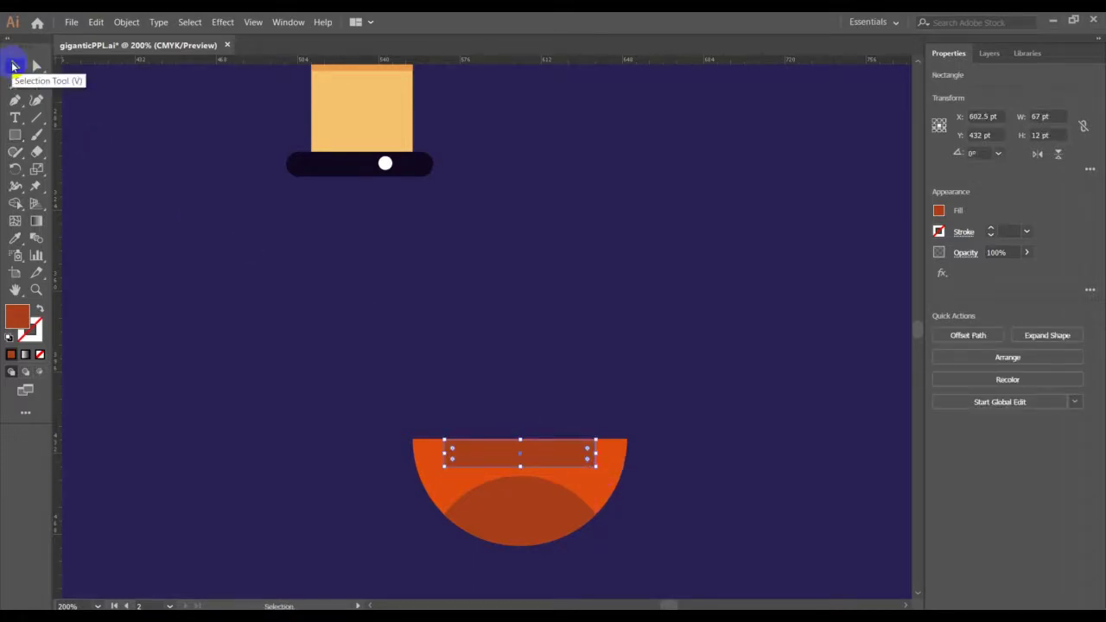
Step: Nudge the teeth rectangle up 1 pt and fill it with white sampled from the dot on the man's collar
{"action": "key", "text": "Up"}
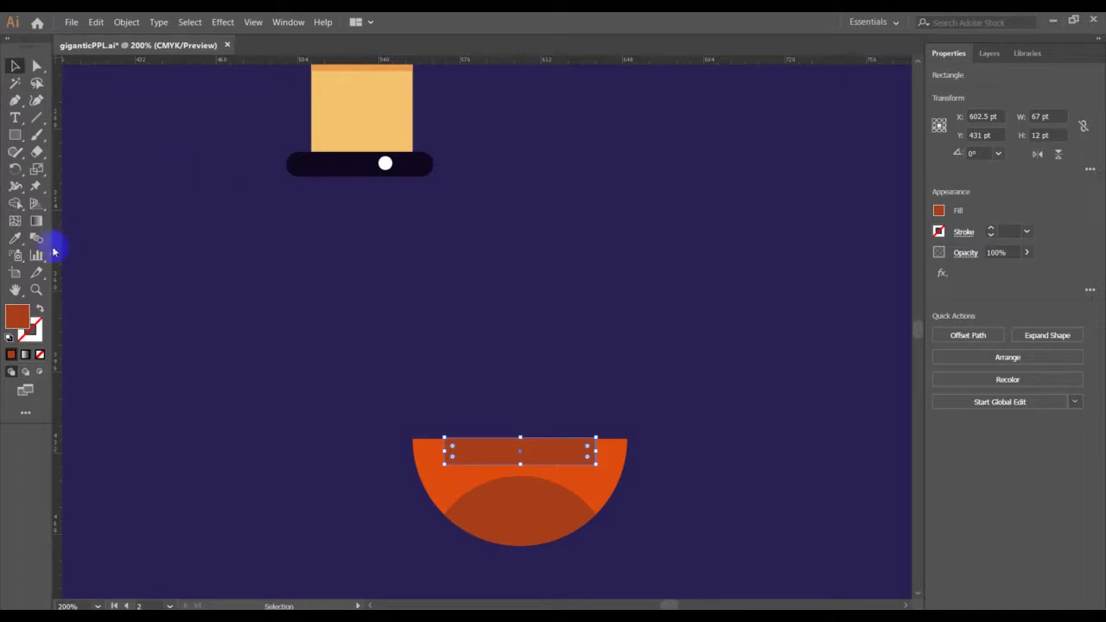
{"action": "left_click", "coordinate": [14, 237]}
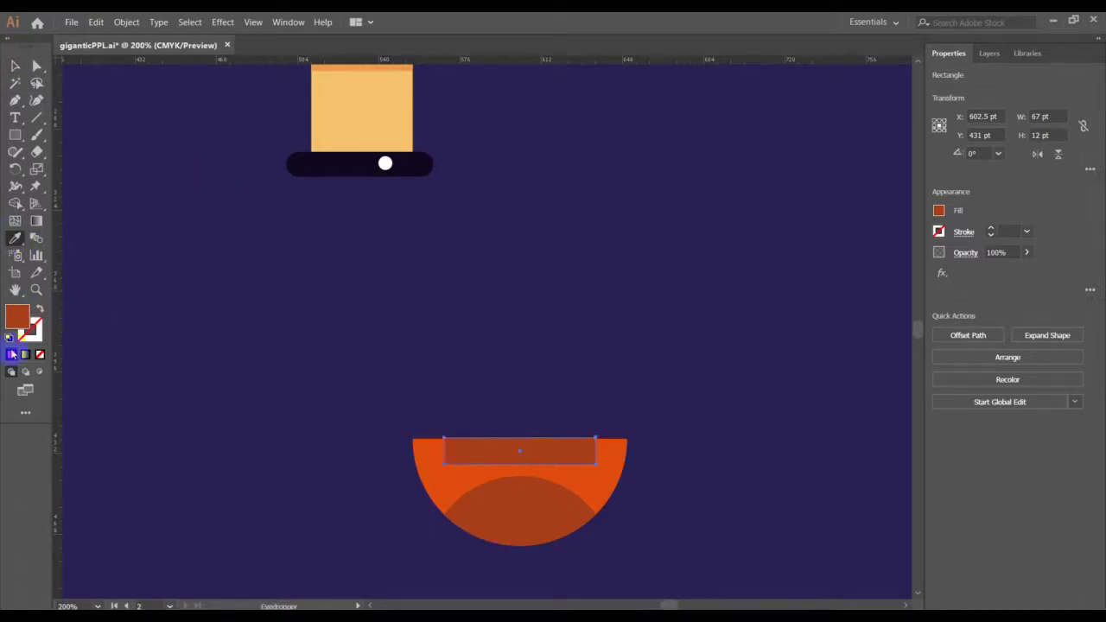
{"action": "left_click", "coordinate": [385, 163]}
{"action": "left_click", "coordinate": [16, 69]}
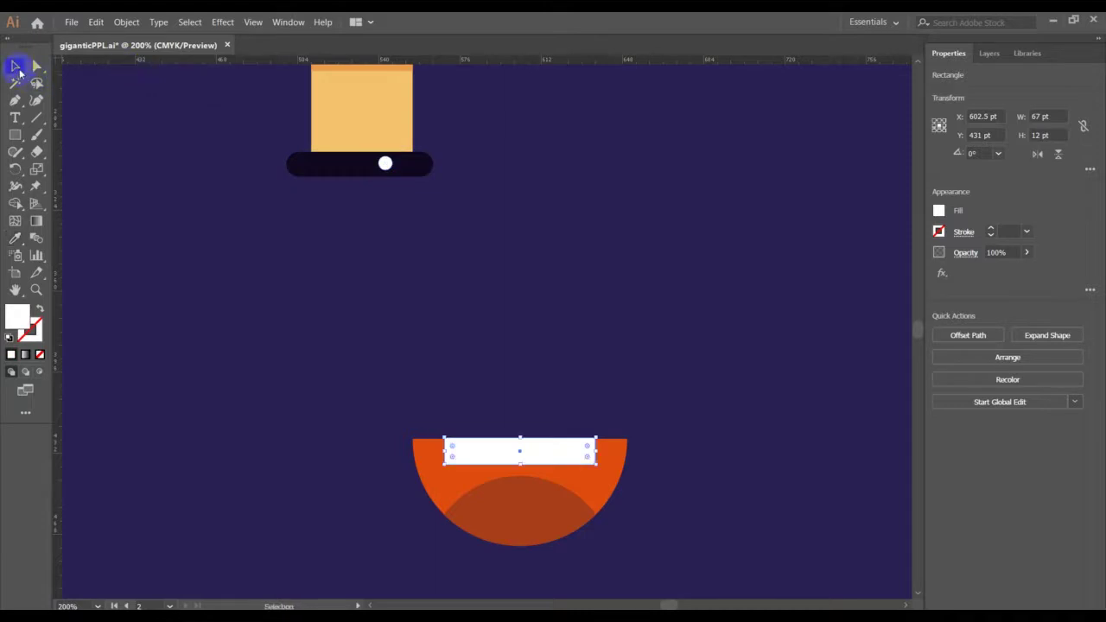
{"action": "left_click", "coordinate": [523, 399]}
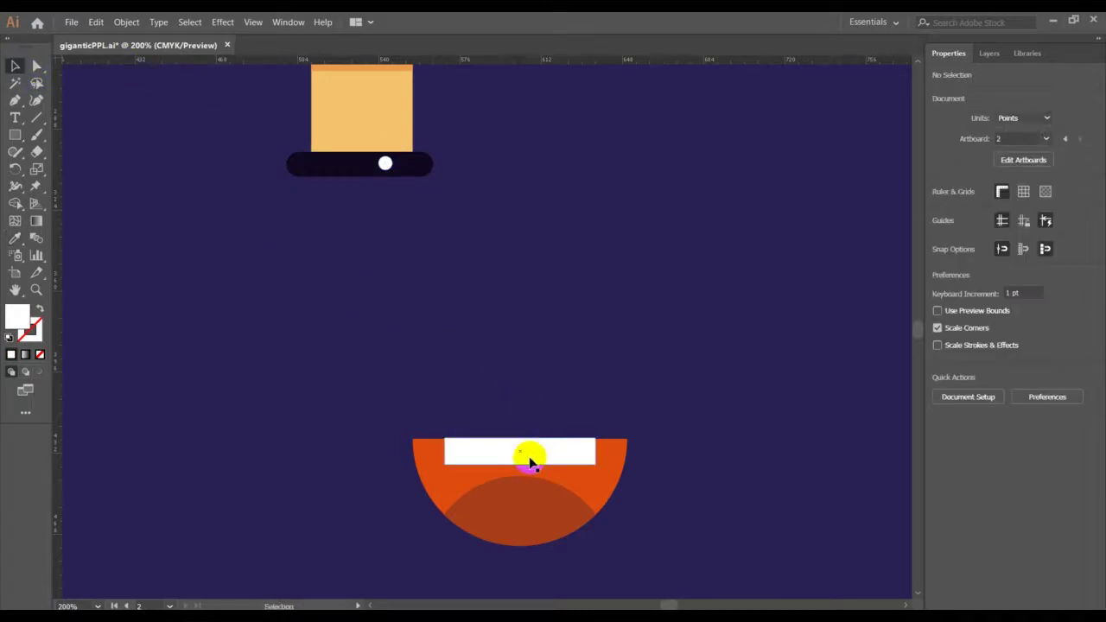
Step: Nudge the orange half-circle up 1 pt so its flat edge lines up with the top of the white teeth rectangle
{"action": "left_click", "coordinate": [531, 461]}
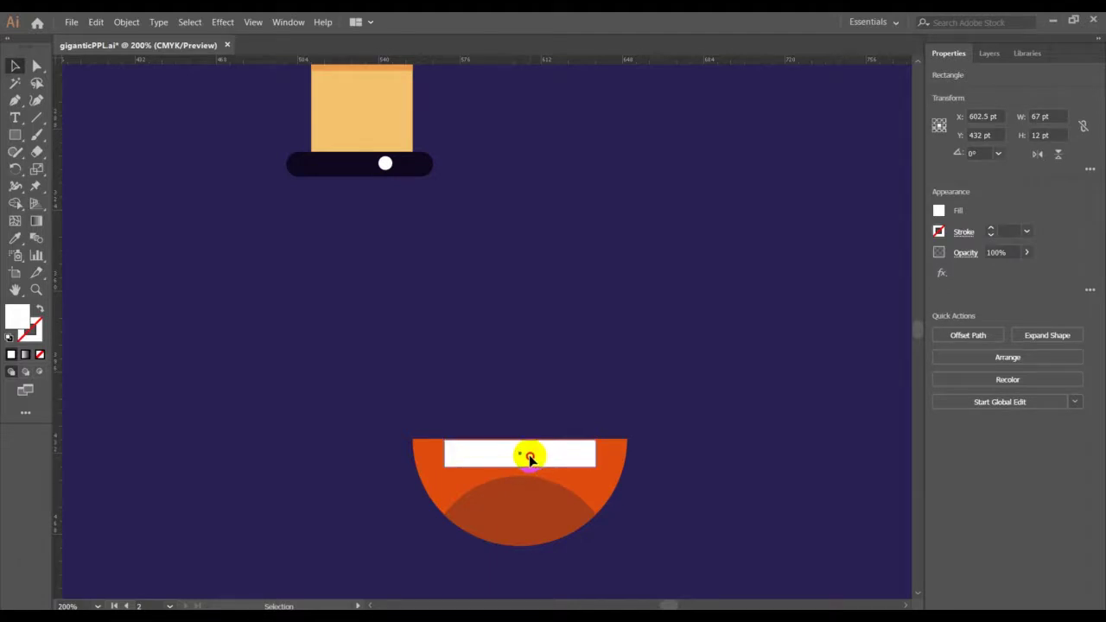
{"action": "mouse_move", "coordinate": [531, 458]}
{"action": "left_mouse_down"}
{"action": "mouse_move", "coordinate": [534, 516]}
{"action": "mouse_move", "coordinate": [524, 454]}
{"action": "mouse_move", "coordinate": [546, 453]}
{"action": "left_mouse_up"}
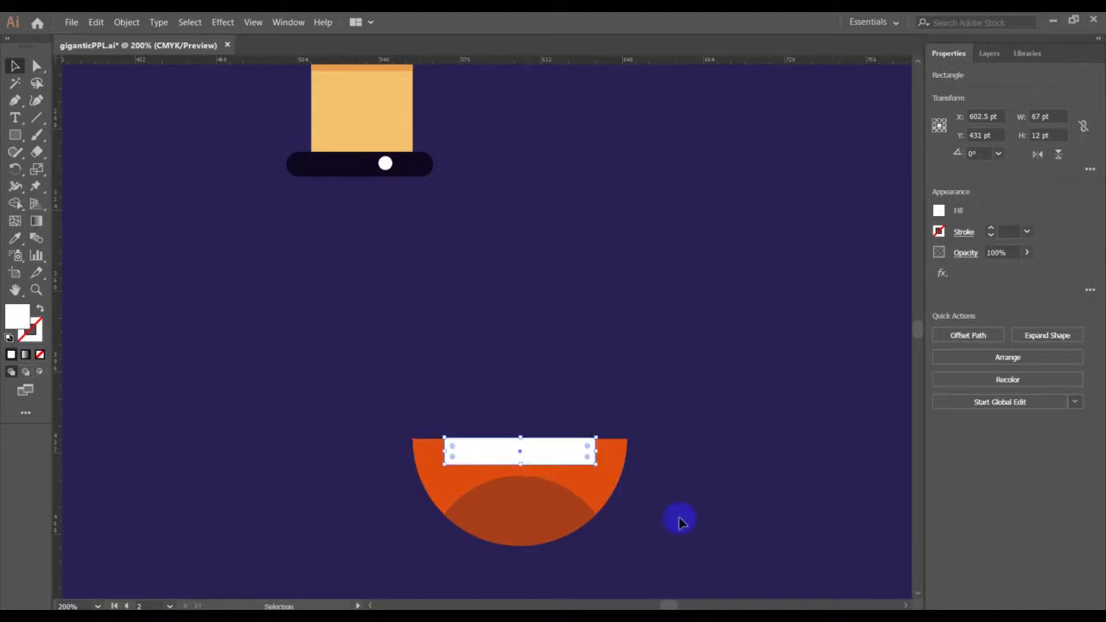
{"action": "left_click", "coordinate": [678, 520]}
{"action": "left_click_drag", "start_coordinate": [617, 455], "coordinate": [617, 454]}
{"action": "left_click", "coordinate": [617, 454]}
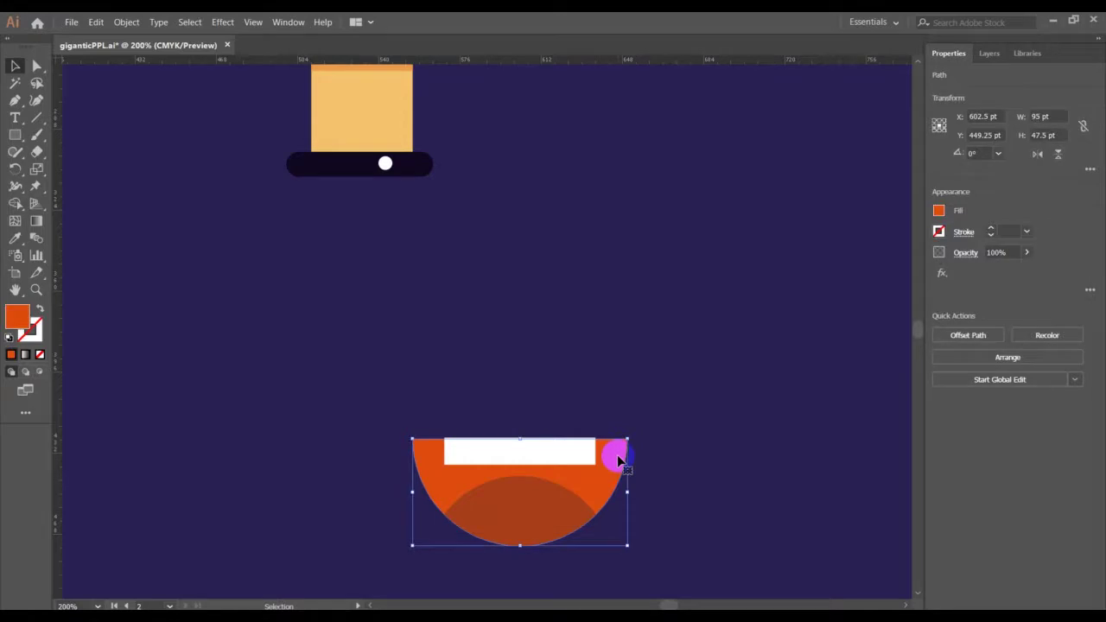
{"action": "left_click", "coordinate": [719, 482]}
Step: Duplicate the white teeth rectangle in place, narrow the copy to 11 pt around its centre, and fill it with light yellow
{"action": "left_click", "coordinate": [572, 449]}
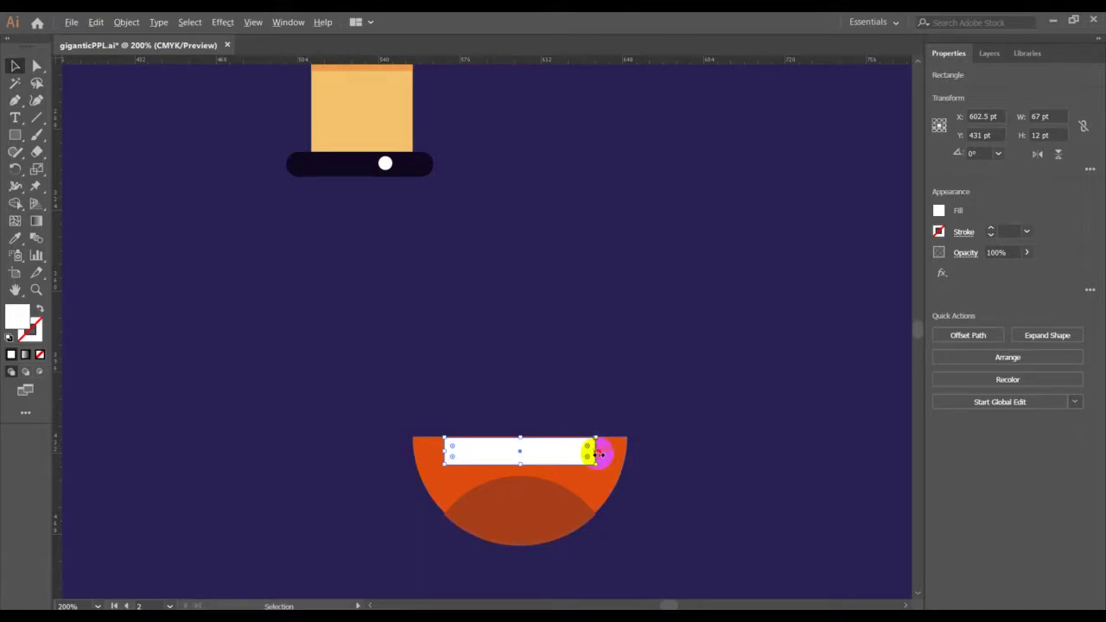
{"action": "left_click_drag", "start_coordinate": [597, 453], "coordinate": [527, 455]}
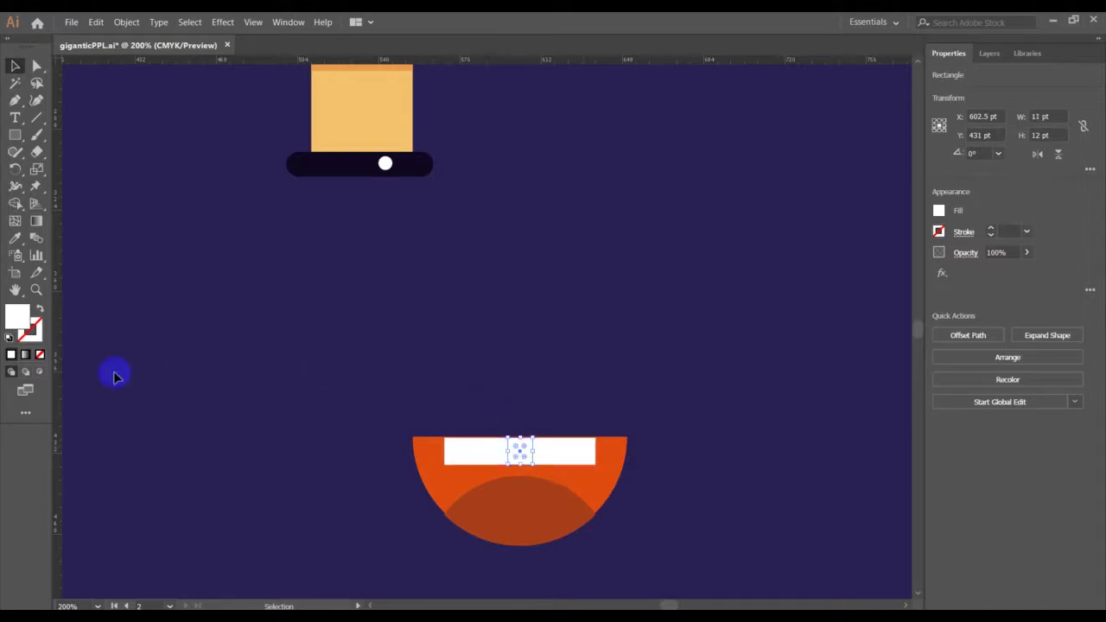
{"action": "left_click", "coordinate": [17, 314]}
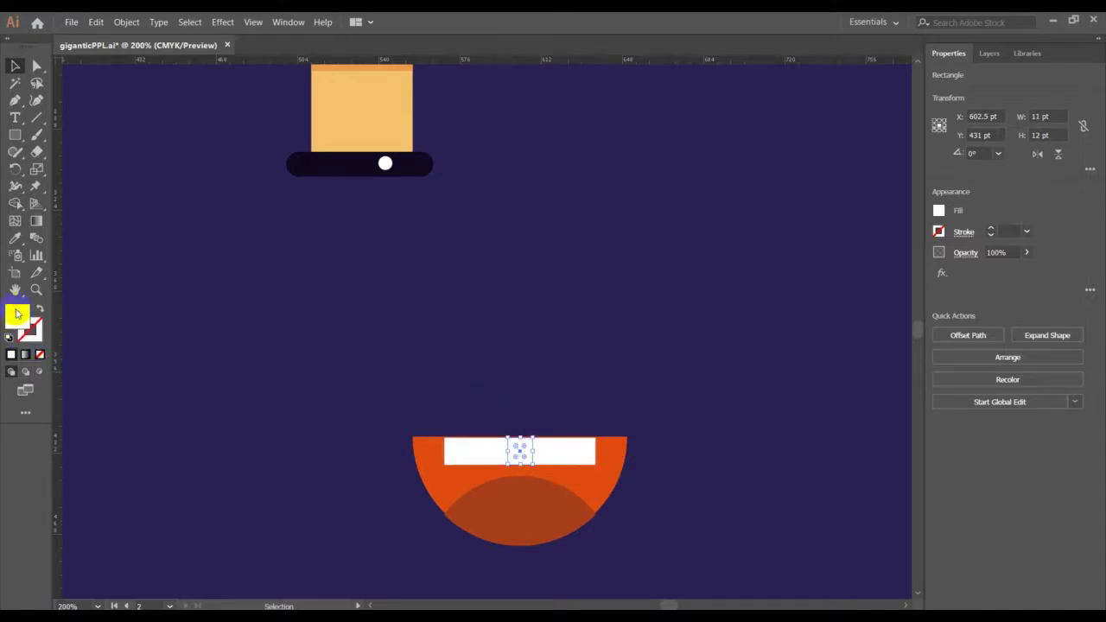
{"action": "double_click", "coordinate": [17, 314]}
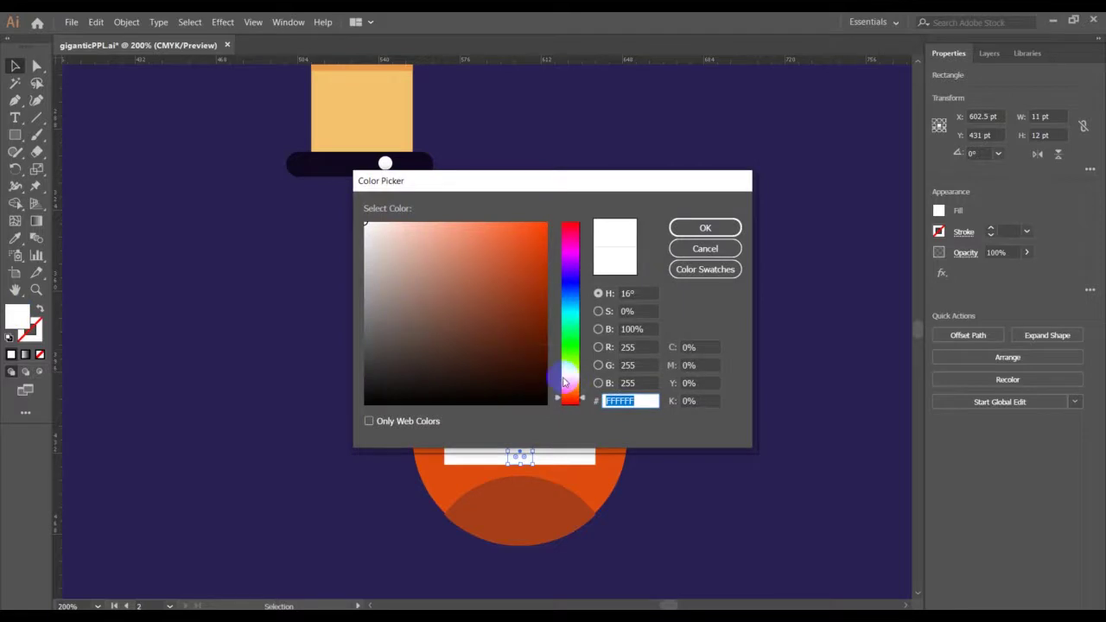
{"action": "left_click", "coordinate": [563, 380]}
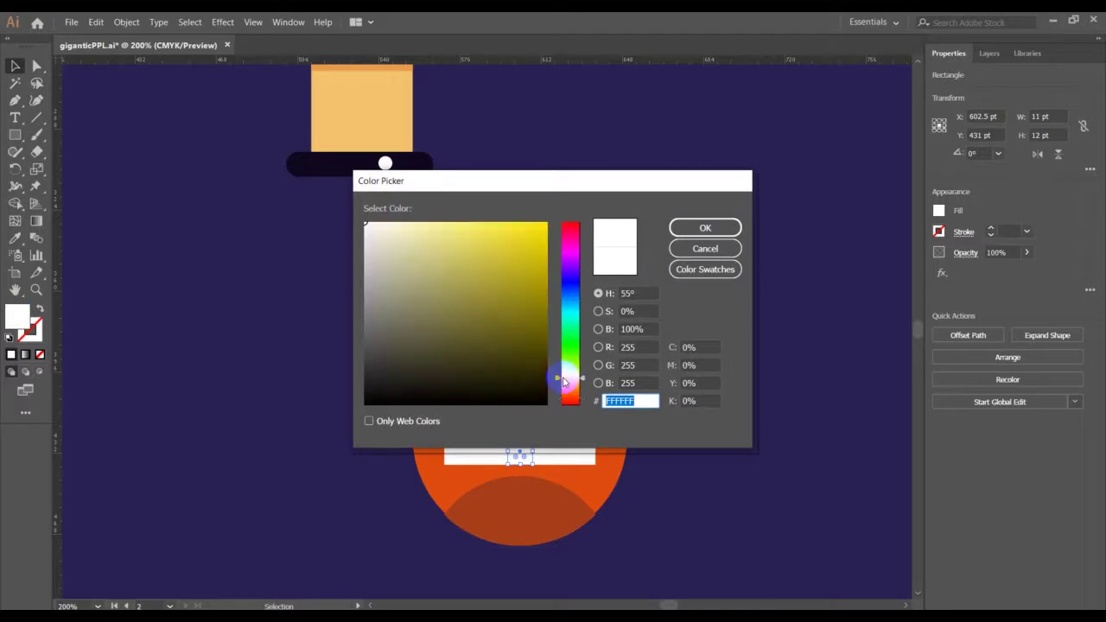
{"action": "left_click", "coordinate": [489, 225]}
{"action": "left_click", "coordinate": [681, 231]}
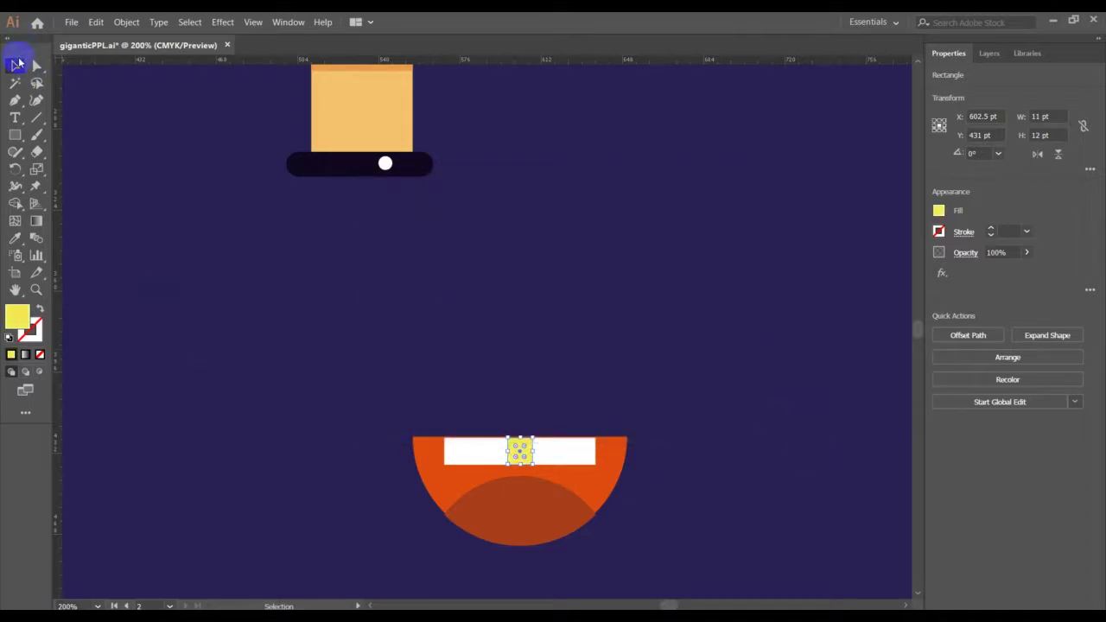
{"action": "left_click", "coordinate": [15, 65]}
{"action": "left_click", "coordinate": [379, 303]}
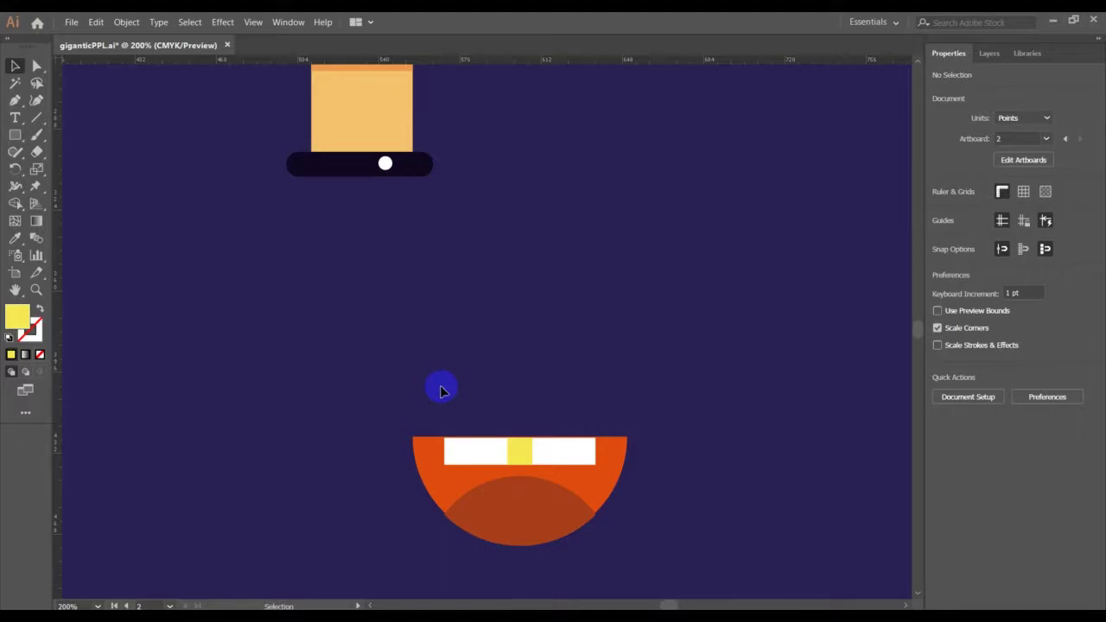
Step: Nudge the darker tongue shape up 1 pt and group all the mouth shapes
{"action": "left_click", "coordinate": [510, 515]}
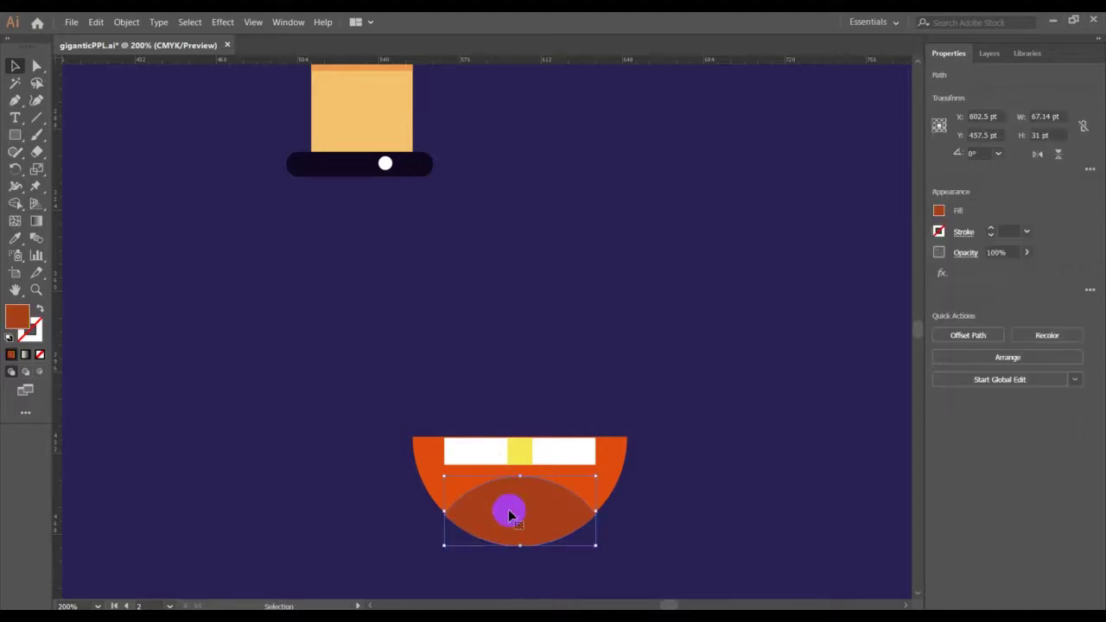
{"action": "key", "text": "Up"}
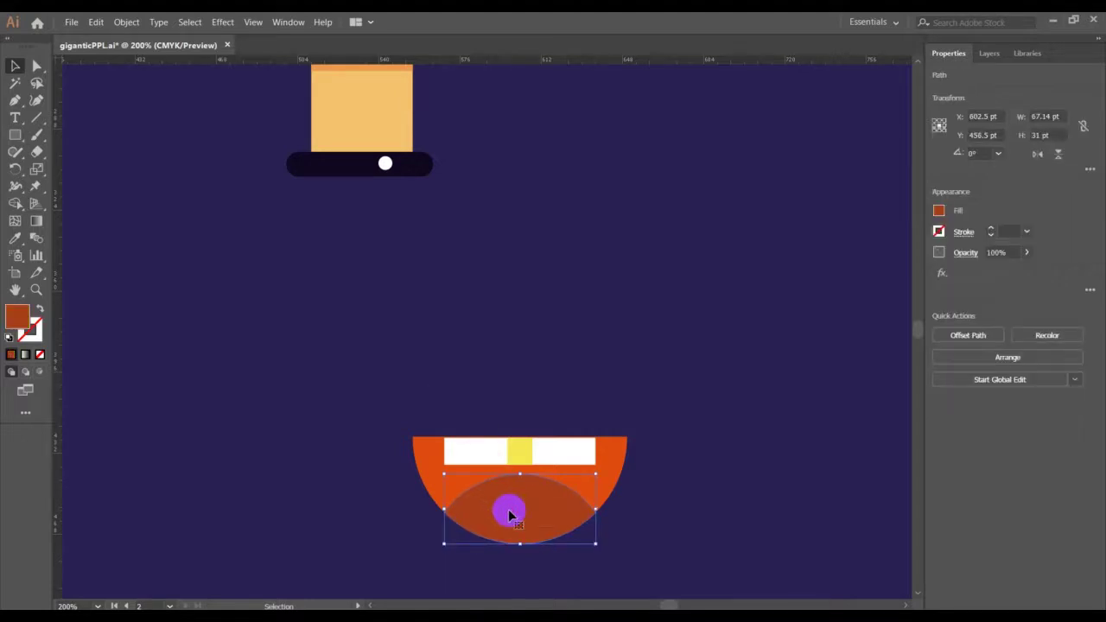
{"action": "left_click", "coordinate": [670, 504]}
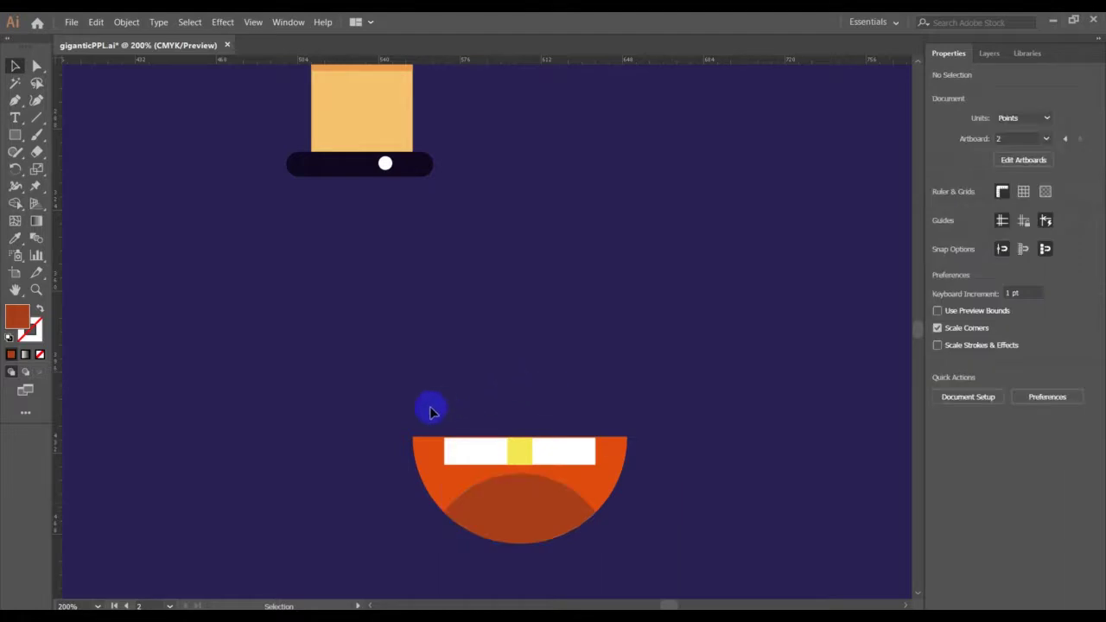
{"action": "left_click_drag", "start_coordinate": [411, 412], "coordinate": [658, 598]}
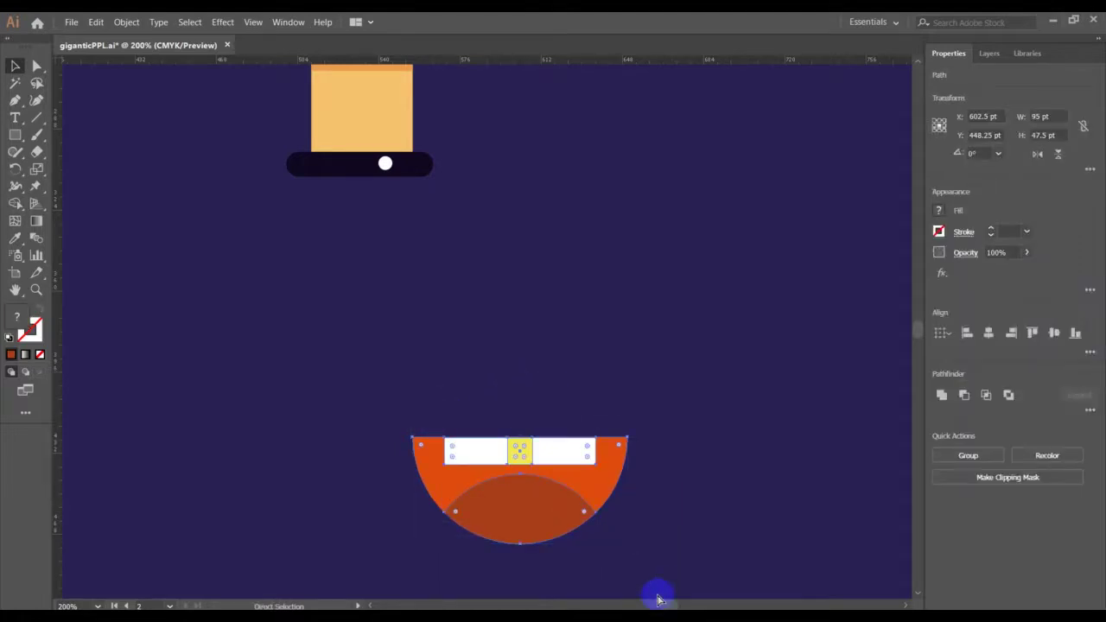
{"action": "key", "text": "ctrl+g"}
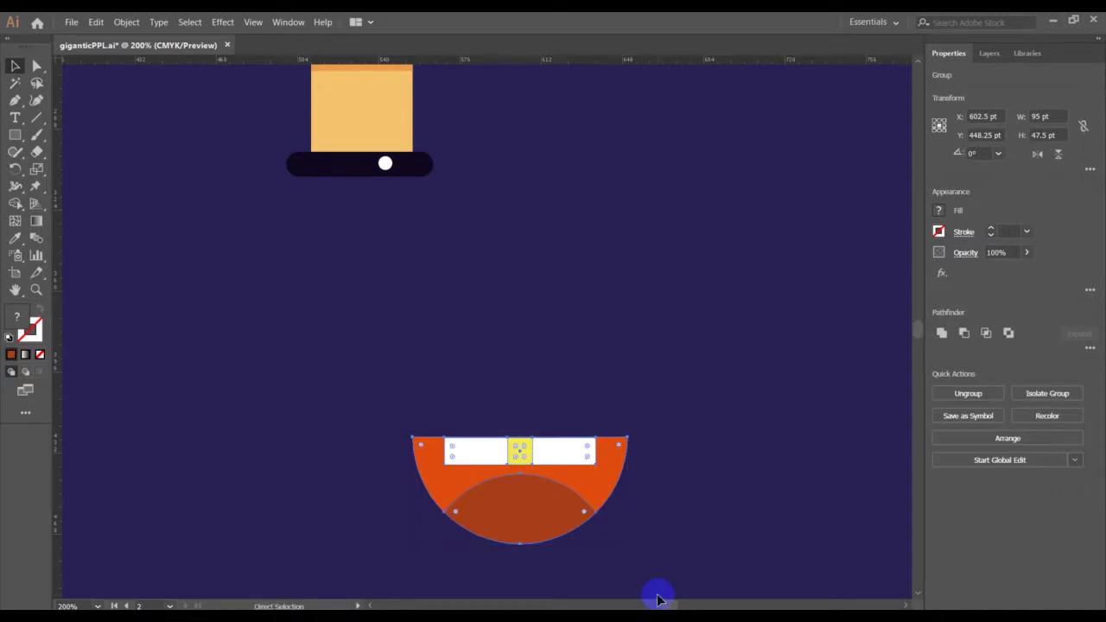
Step: Move the mouth group up and slightly right, near the man's neck, and scale it down proportionally around its centre to roughly 60%
{"action": "left_click", "coordinate": [553, 525]}
{"action": "left_click_drag", "start_coordinate": [553, 525], "coordinate": [610, 331]}
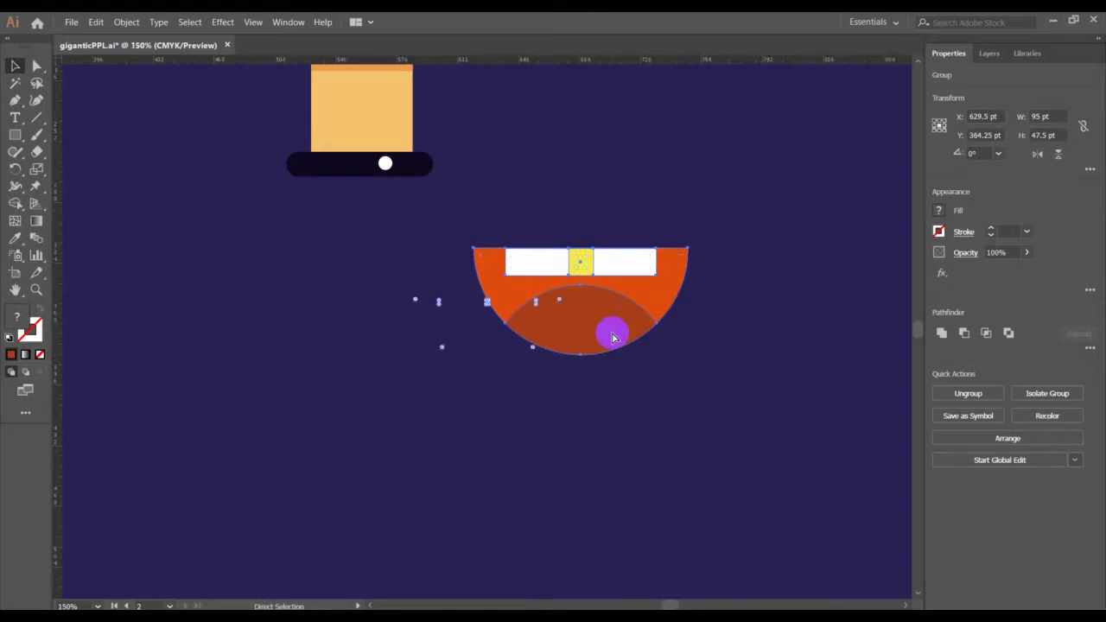
{"action": "key", "text": "ctrl+minus"}
{"action": "key", "text": "ctrl+minus"}
{"action": "key", "text": "ctrl+minus"}
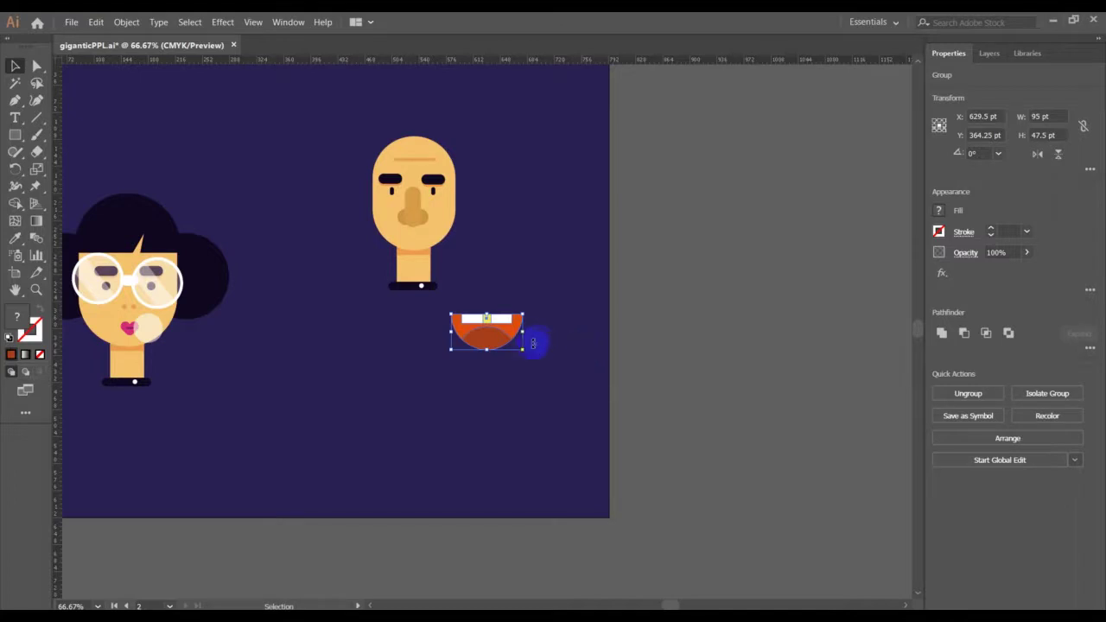
{"action": "left_click_drag", "start_coordinate": [523, 348], "coordinate": [510, 343]}
{"action": "left_click", "coordinate": [333, 275]}
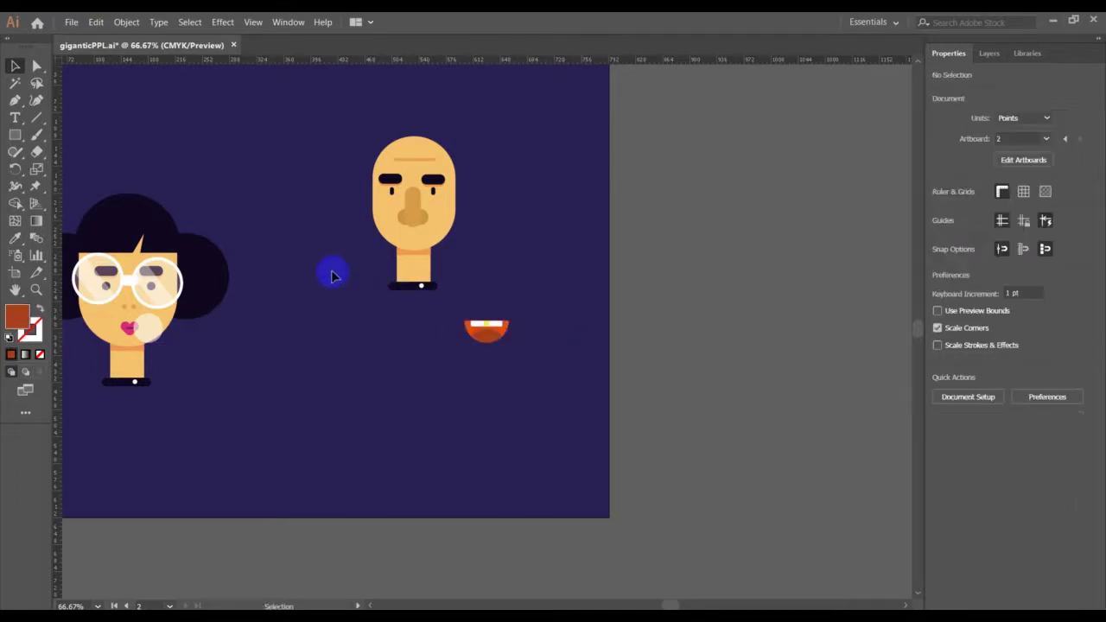
Step: Draw a rectangle about 81 by 76 pt below the man's collar, round all its corners slightly, and round the upper-right corner strongly
{"action": "scroll", "coordinate": [333, 275], "scroll_direction": "left", "scroll_amount": 6}
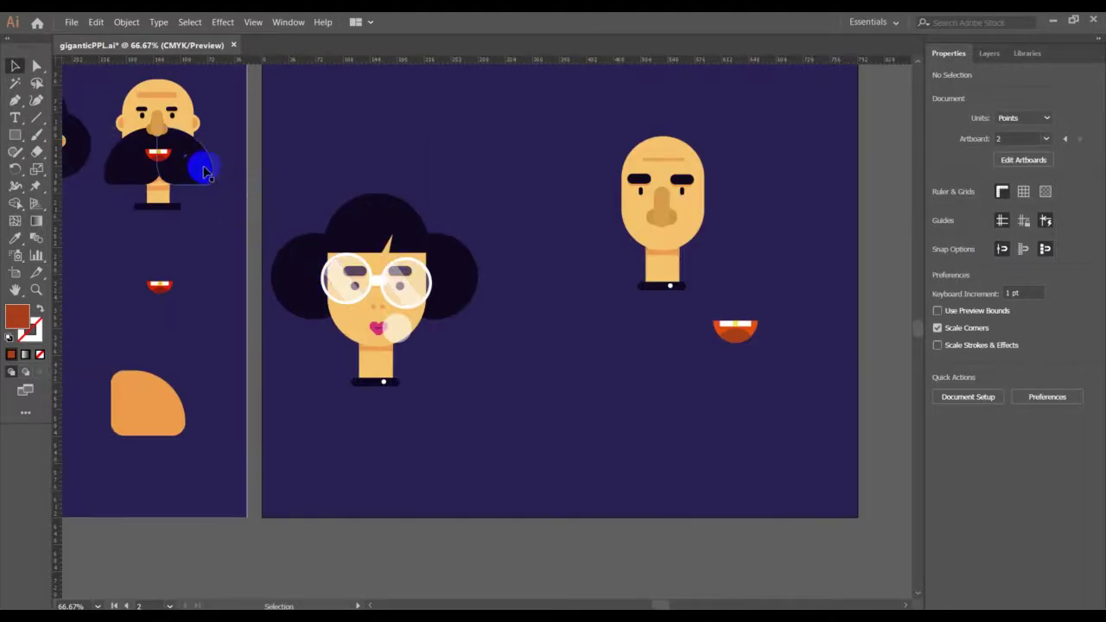
{"action": "left_click", "coordinate": [14, 135]}
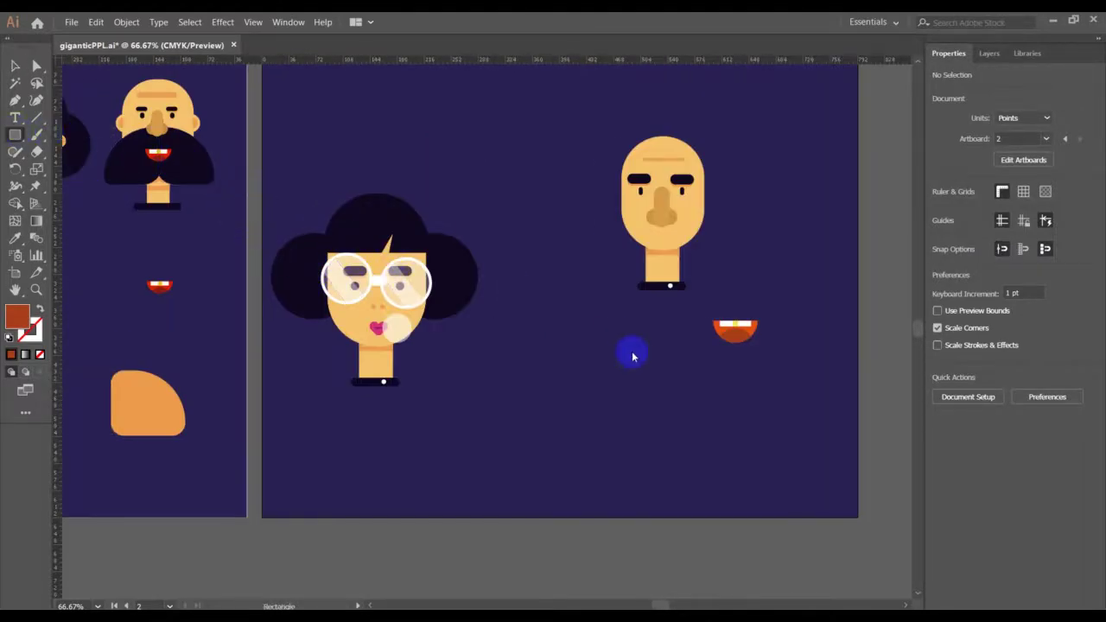
{"action": "left_click_drag", "start_coordinate": [637, 358], "coordinate": [698, 415]}
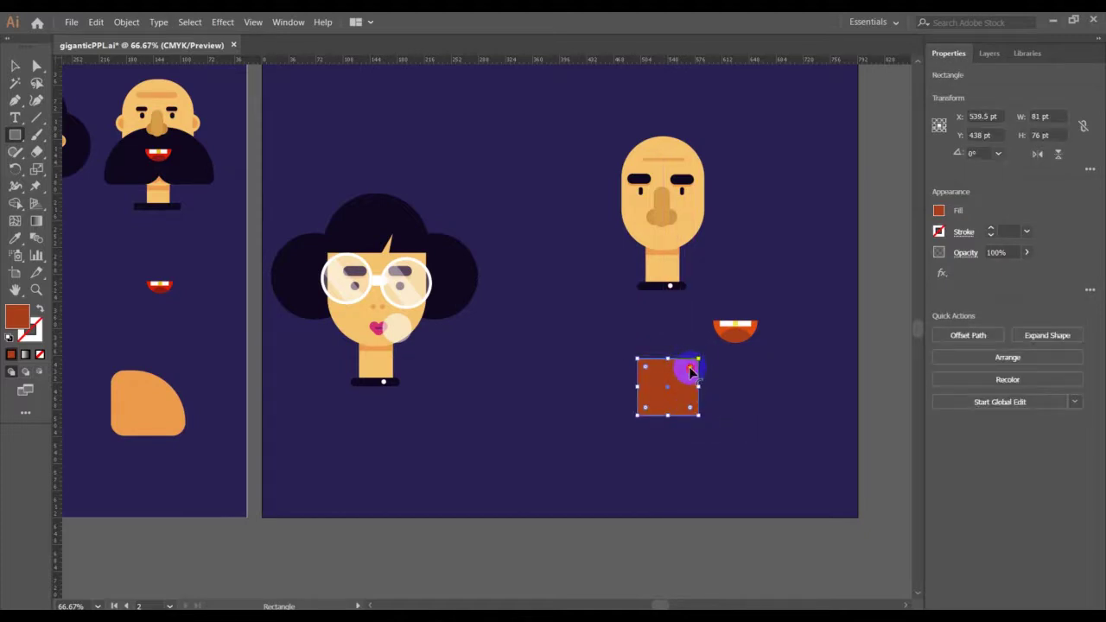
{"action": "left_click_drag", "start_coordinate": [692, 372], "coordinate": [687, 374]}
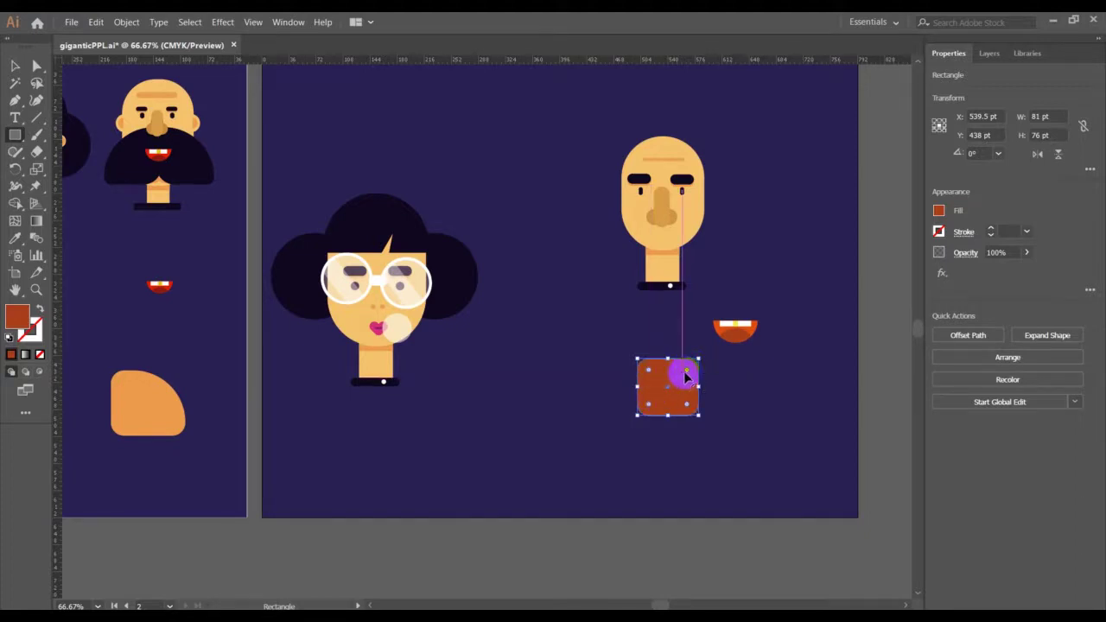
{"action": "left_click_drag", "start_coordinate": [687, 373], "coordinate": [615, 408]}
{"action": "left_click_drag", "start_coordinate": [715, 456], "coordinate": [714, 453]}
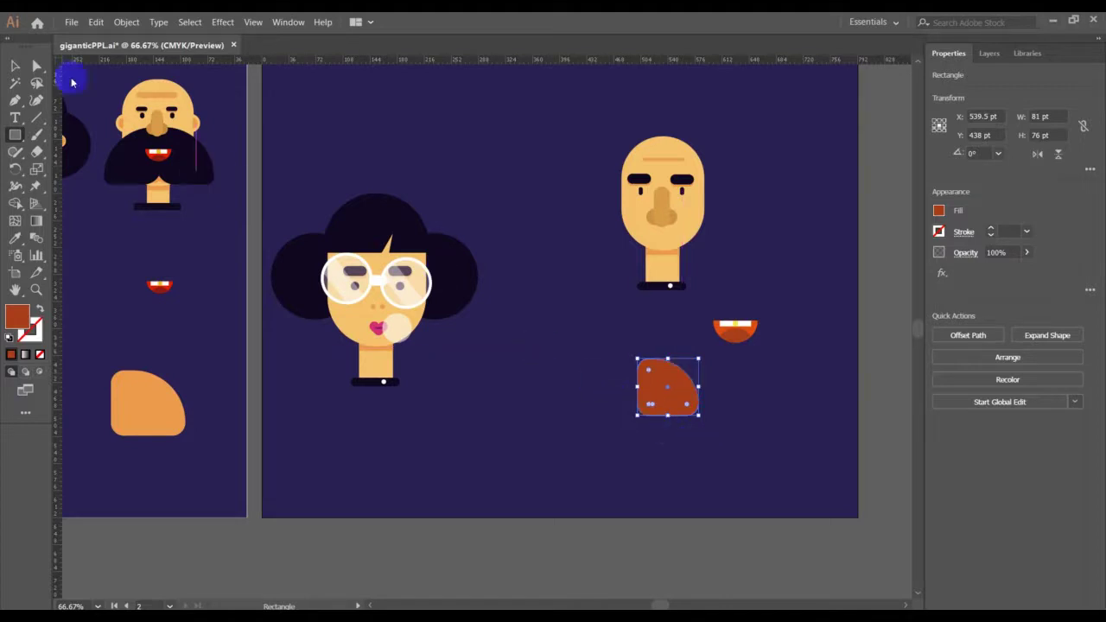
{"action": "left_click", "coordinate": [15, 66]}
{"action": "left_click", "coordinate": [623, 436]}
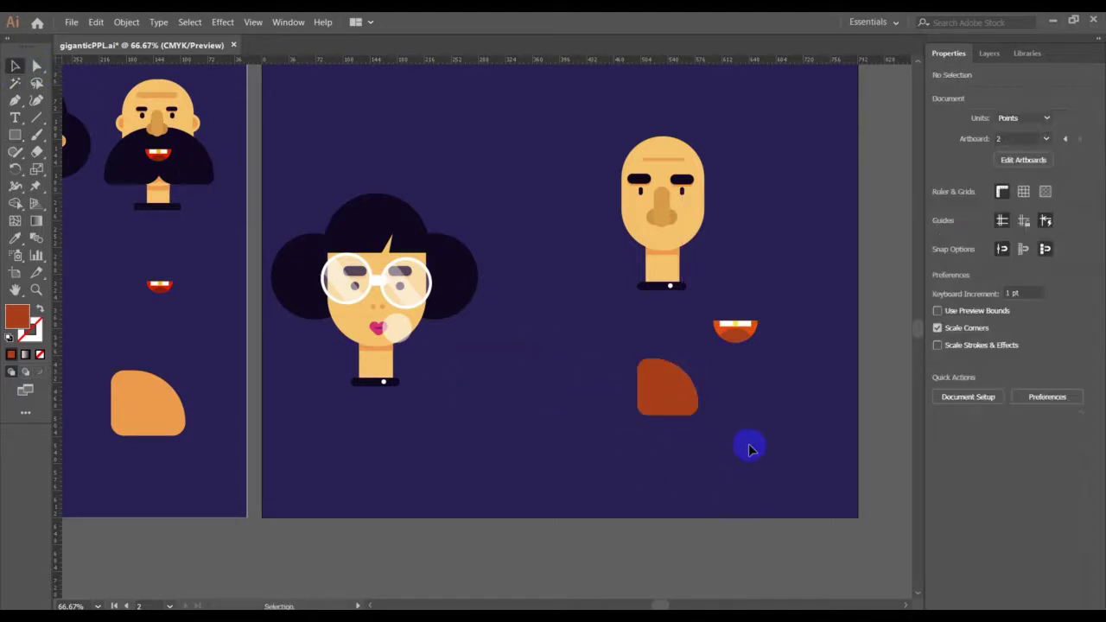
{"action": "left_click", "coordinate": [15, 238]}
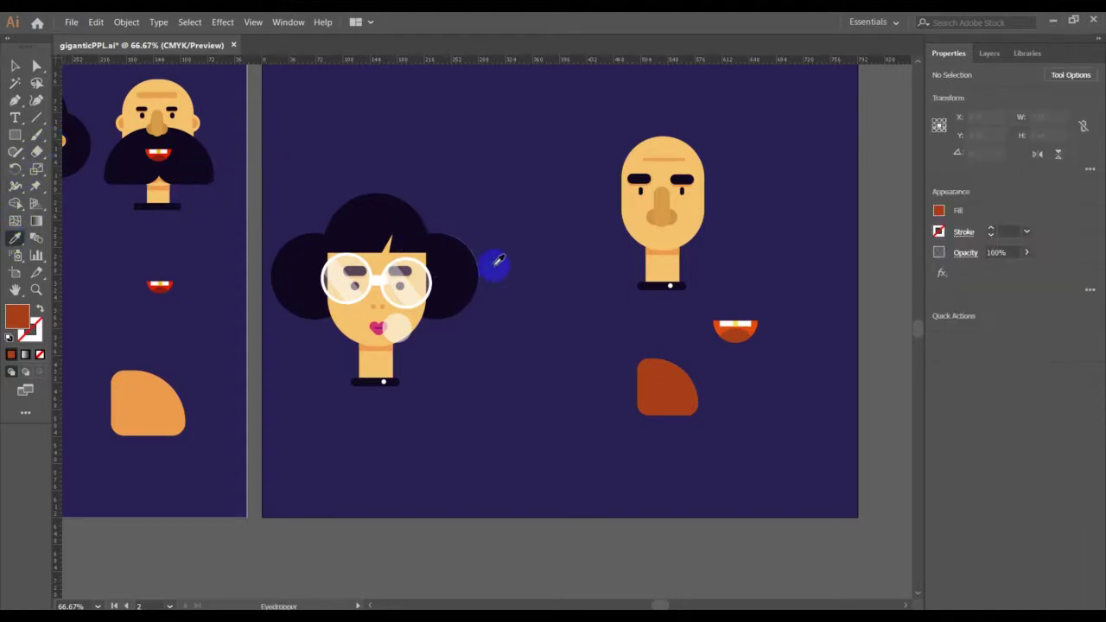
{"action": "left_click", "coordinate": [644, 179]}
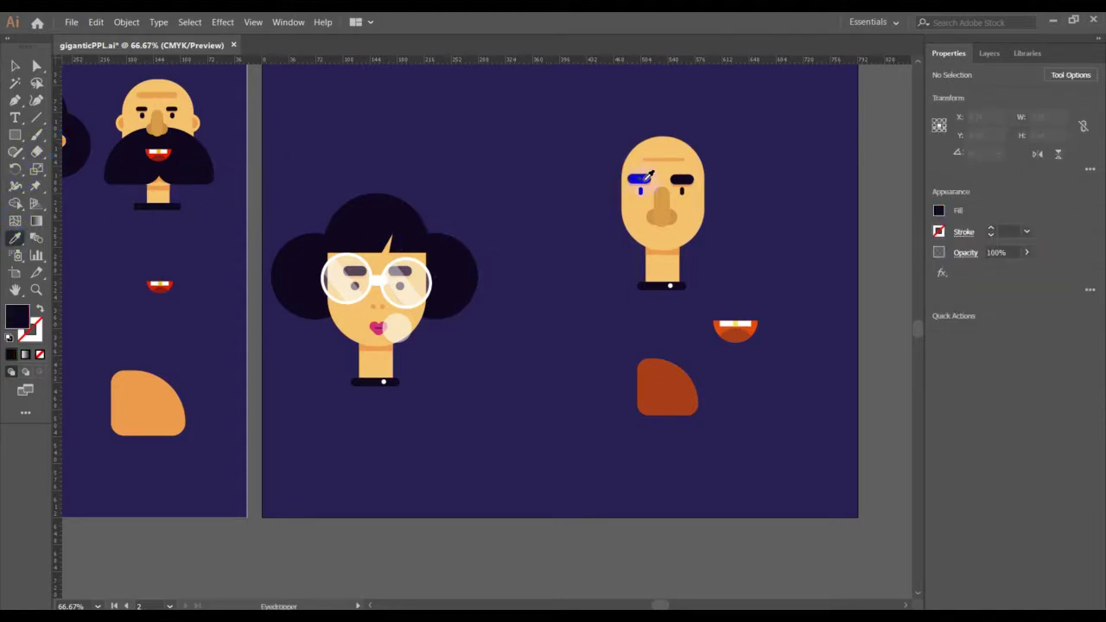
{"action": "left_click", "coordinate": [16, 65]}
Step: Fill the brown rounded shape below the man's neck with the near-black colour sampled from his eyebrow
{"action": "left_click", "coordinate": [658, 391]}
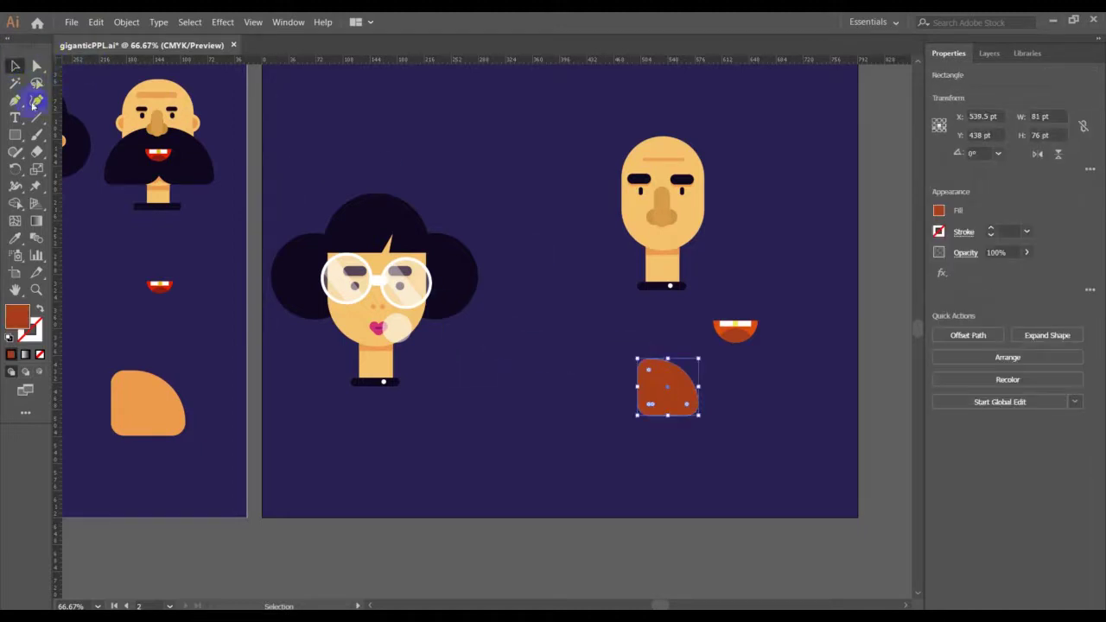
{"action": "left_click", "coordinate": [14, 239]}
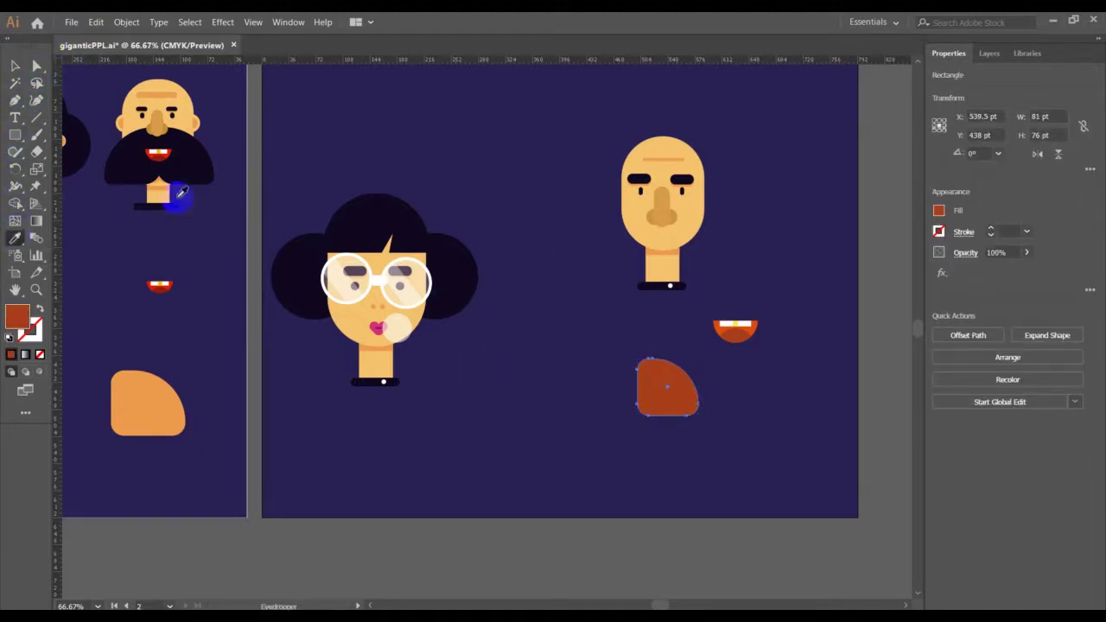
{"action": "left_click", "coordinate": [640, 177]}
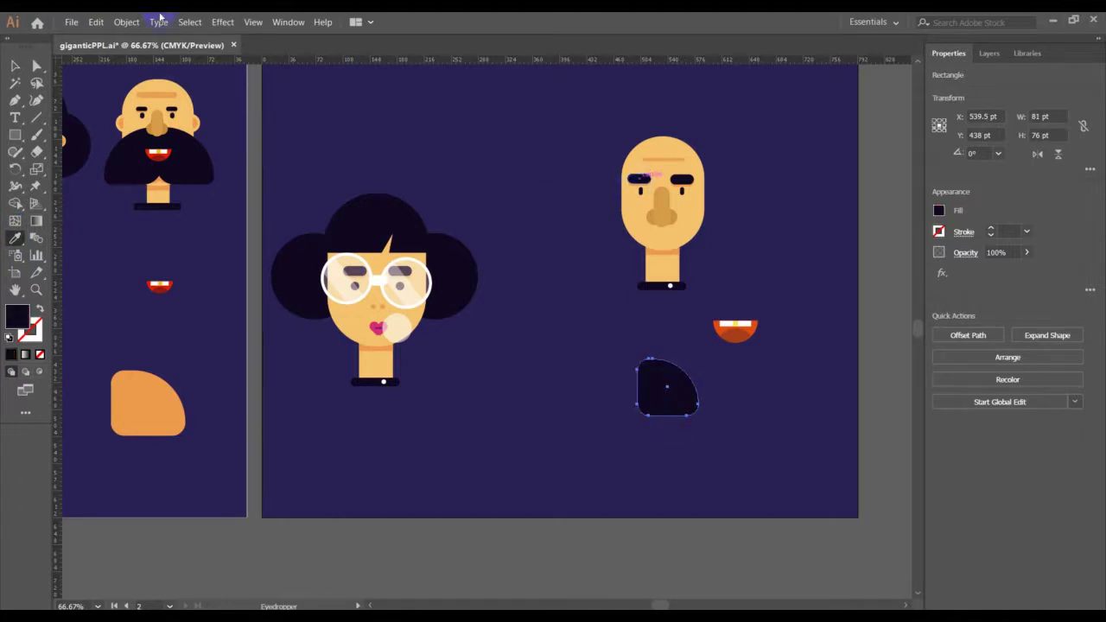
Step: Duplicate the near-black rounded shape in place and flip the copy horizontally
{"action": "left_click", "coordinate": [15, 66]}
{"action": "left_click", "coordinate": [678, 390]}
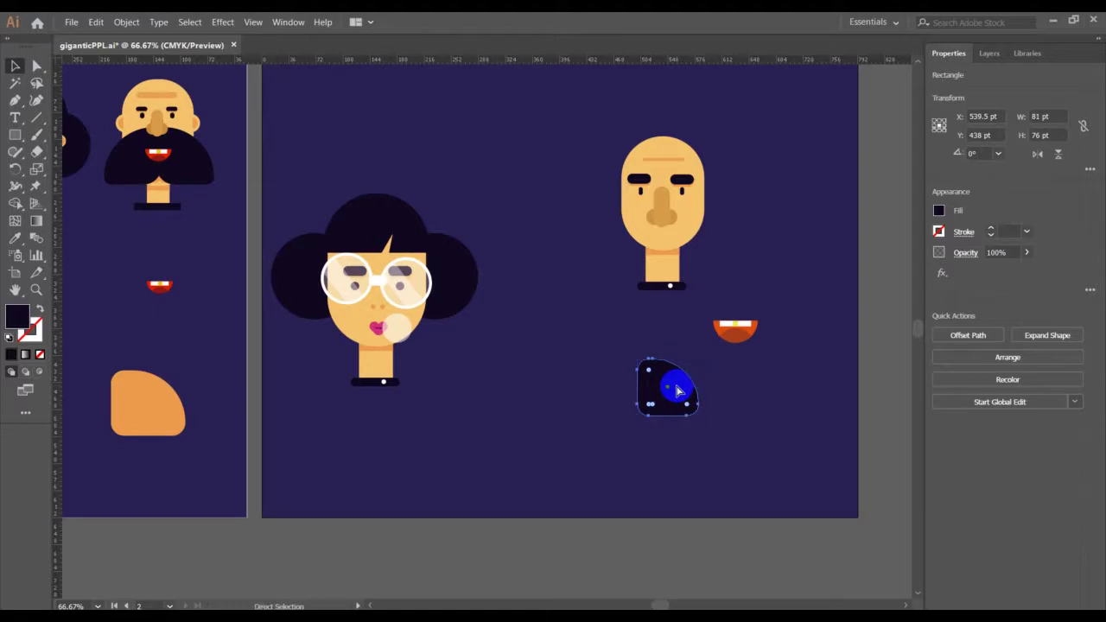
{"action": "left_click", "coordinate": [1039, 155]}
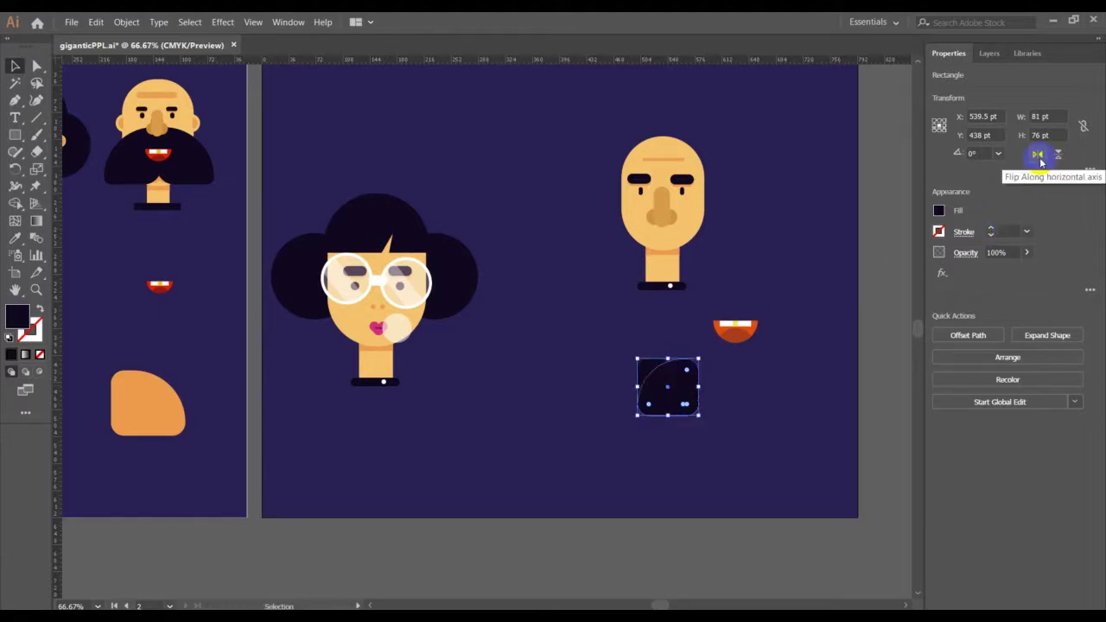
Step: Move the flipped near-black copy 80 pt to the left so the two rounded shapes form a symmetrical moustache
{"action": "key", "text": "shift+Left"}
{"action": "key", "text": "shift+Left"}
{"action": "key", "text": "shift+Left"}
{"action": "key", "text": "shift+Left"}
{"action": "key", "text": "shift+Left"}
{"action": "key", "text": "shift+Left"}
{"action": "key", "text": "shift+Left"}
{"action": "key", "text": "shift+Left"}
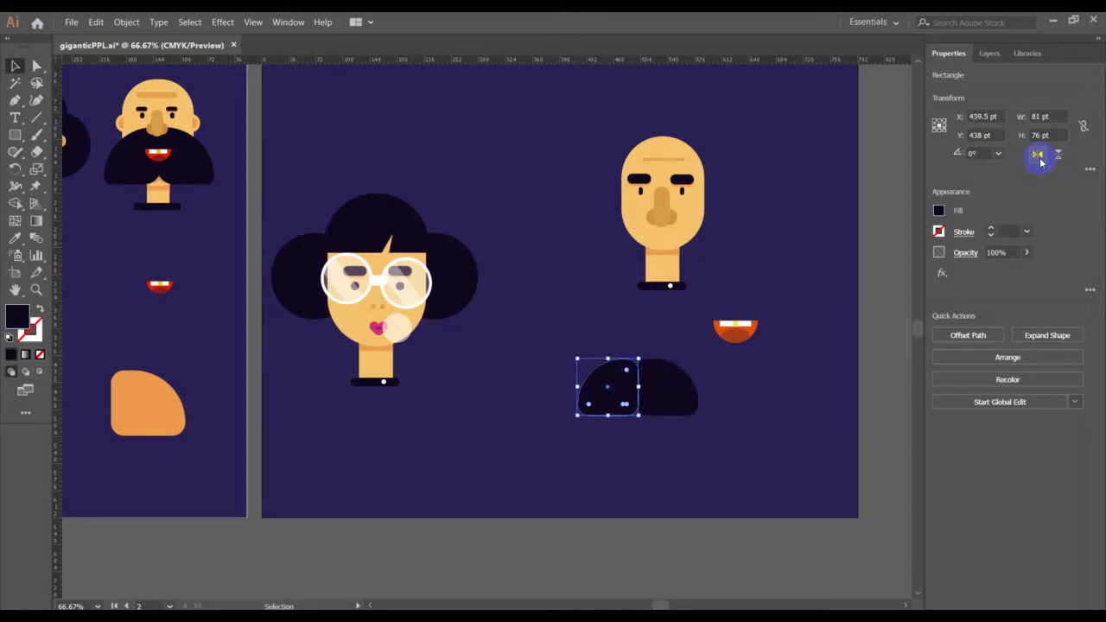
{"action": "left_click", "coordinate": [787, 375]}
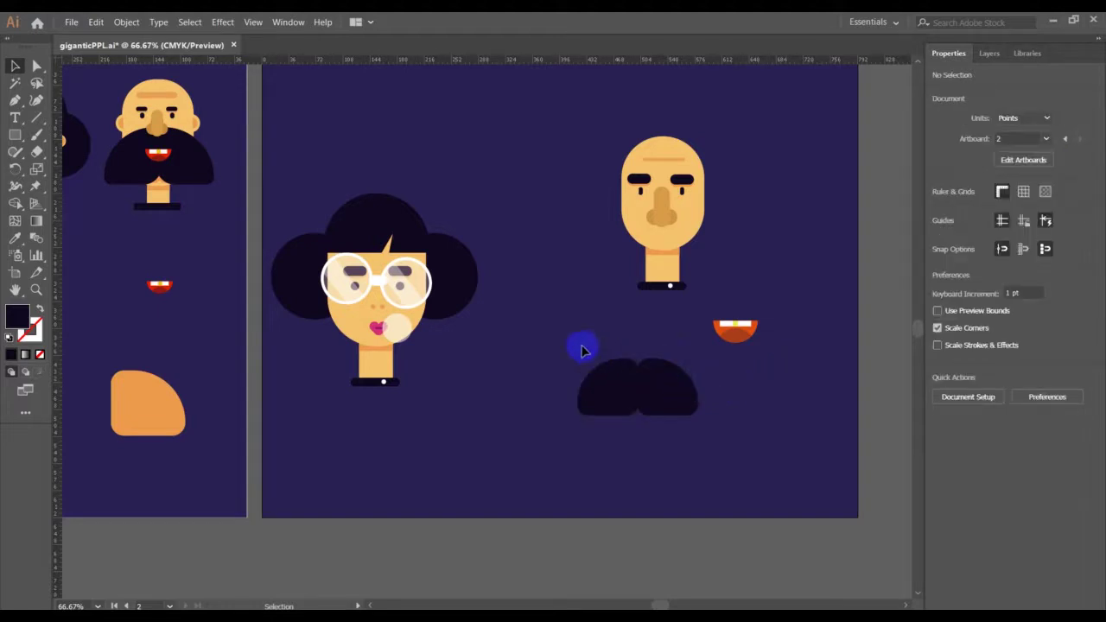
Step: Move both moustache halves up over the man's lower face and bring his nose group in front of them
{"action": "left_click_drag", "start_coordinate": [571, 341], "coordinate": [706, 444]}
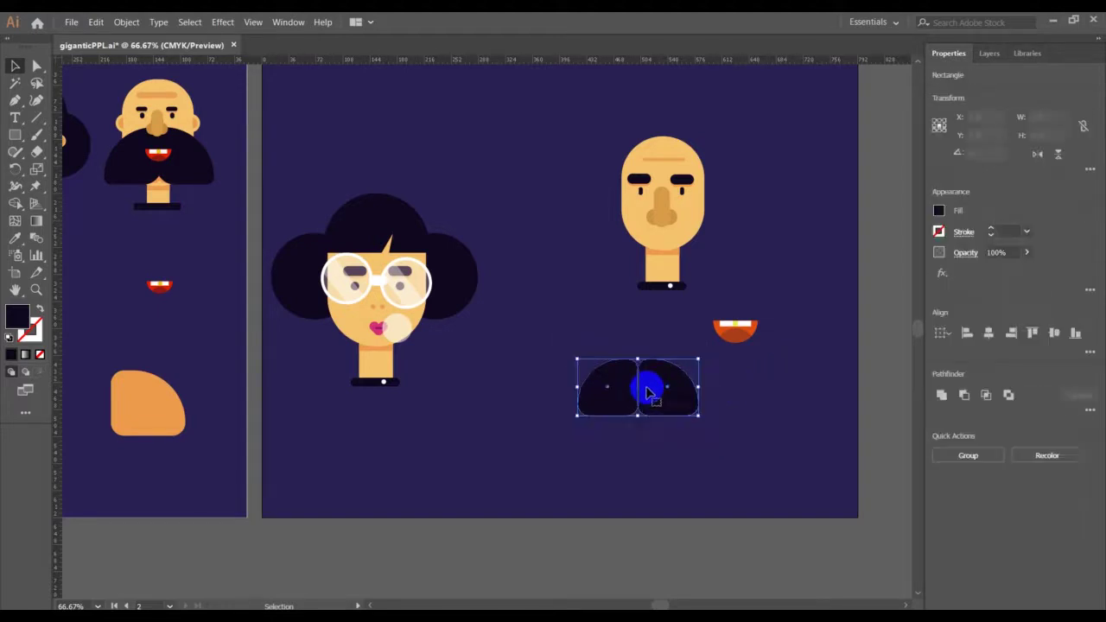
{"action": "left_click_drag", "start_coordinate": [647, 388], "coordinate": [672, 241]}
{"action": "left_click", "coordinate": [663, 203]}
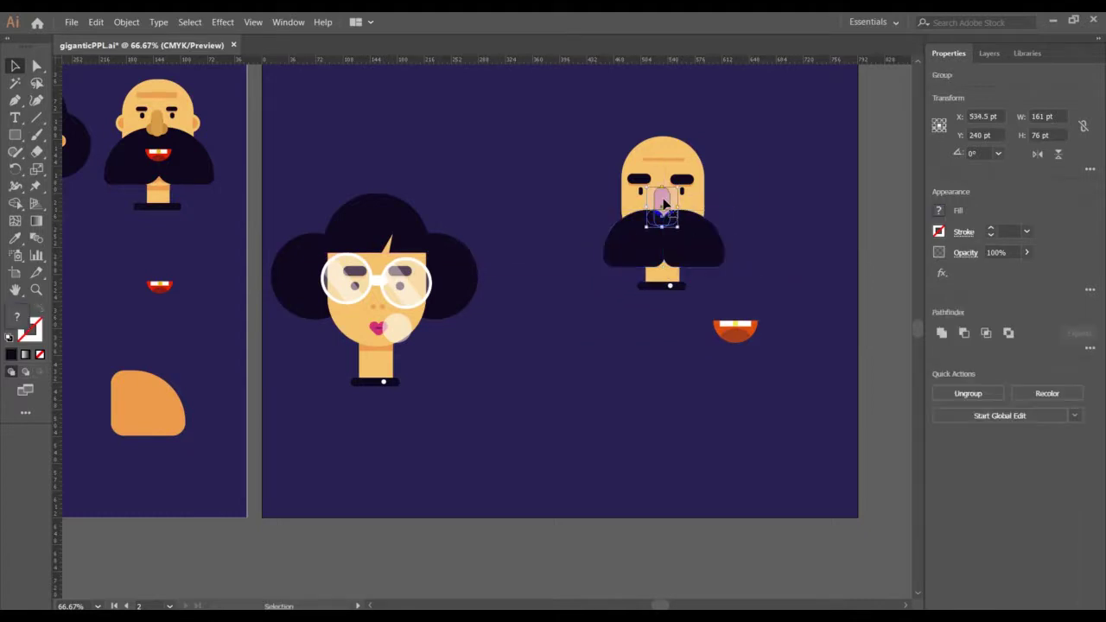
{"action": "right_click", "coordinate": [664, 202]}
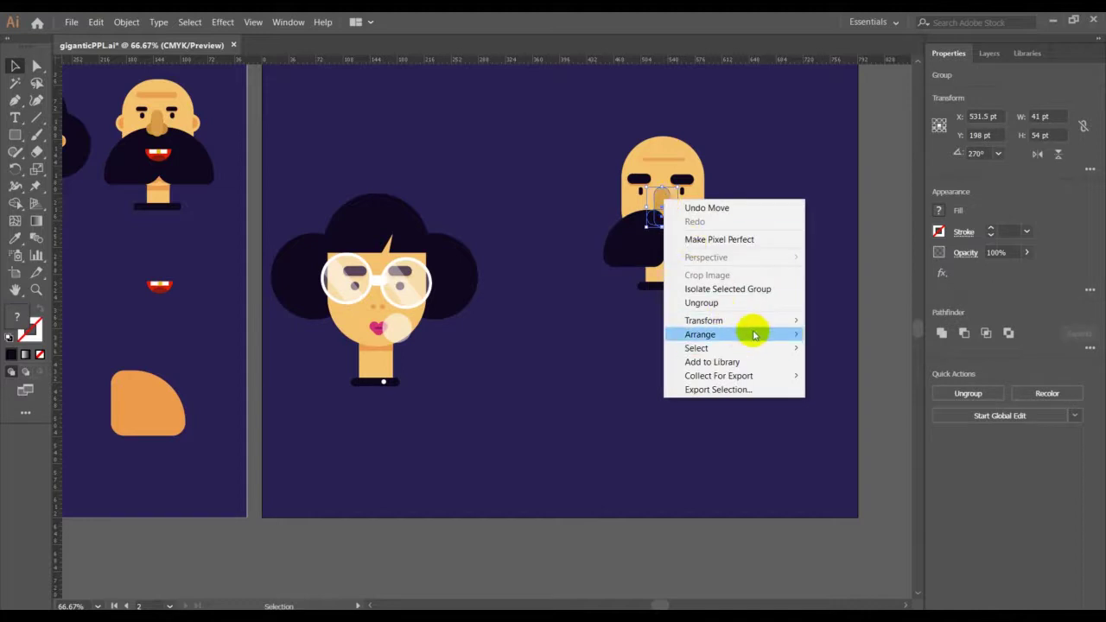
{"action": "mouse_move", "coordinate": [756, 336]}
{"action": "left_click", "coordinate": [814, 336]}
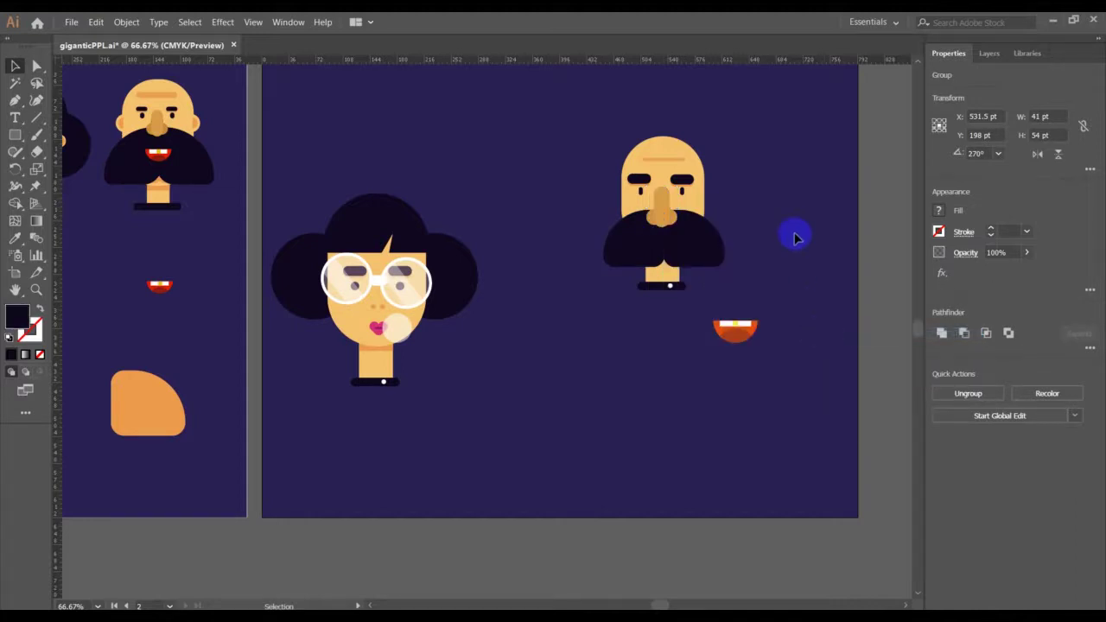
{"action": "left_click", "coordinate": [796, 238]}
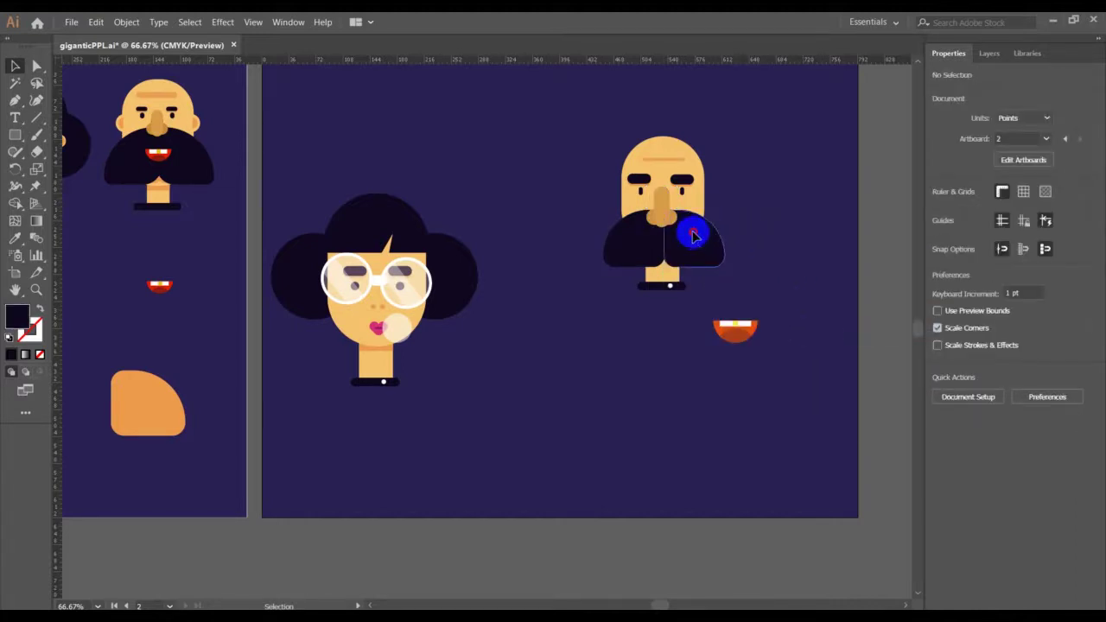
Step: Shift the right moustache half slightly inward, group both halves, and centre the group under the nose
{"action": "left_click_drag", "start_coordinate": [693, 236], "coordinate": [691, 234]}
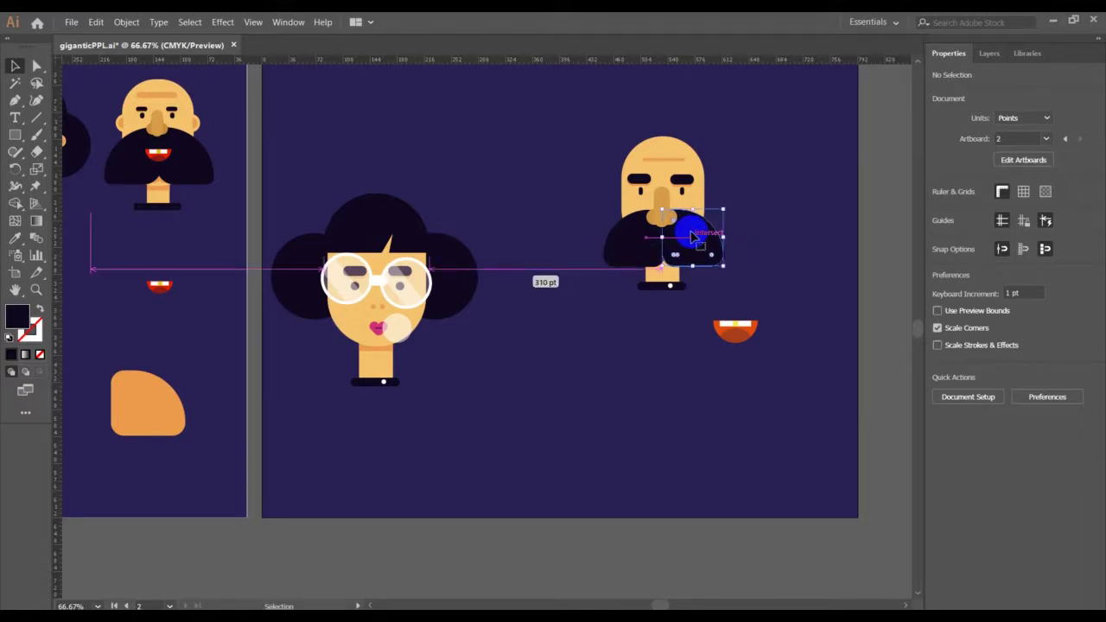
{"action": "left_click", "coordinate": [765, 251]}
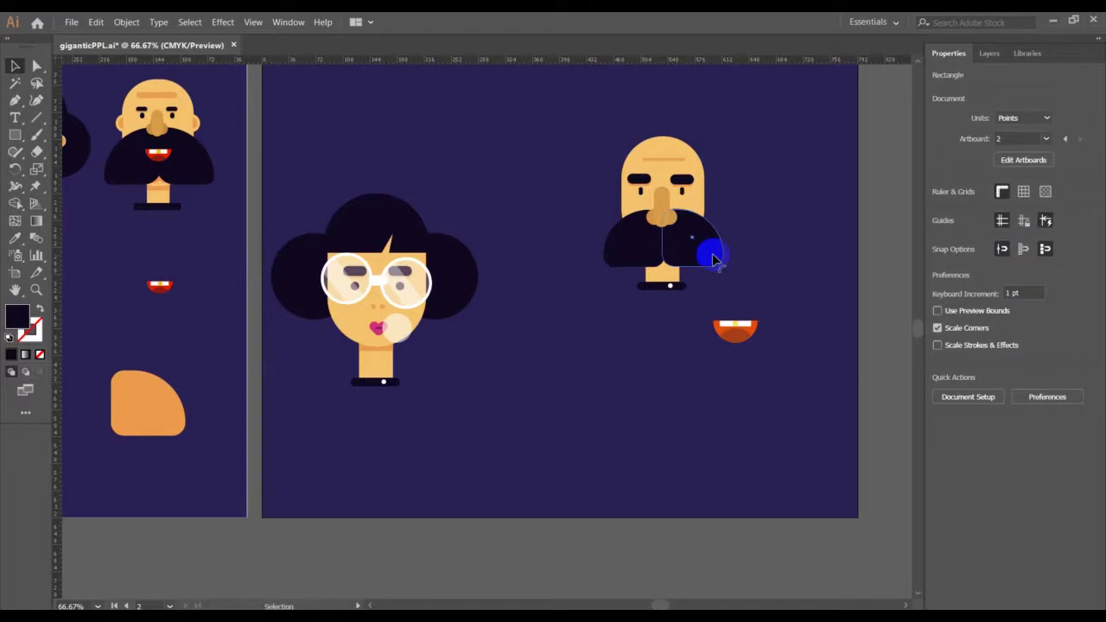
{"action": "left_click", "coordinate": [714, 259]}
{"action": "left_click", "coordinate": [632, 256], "text": "shift"}
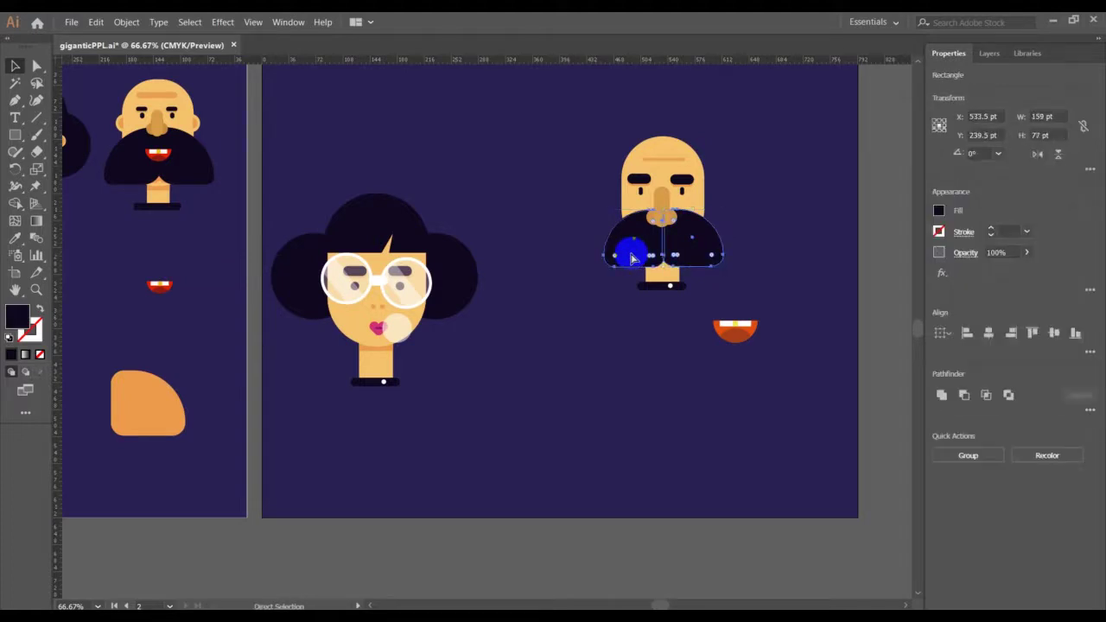
{"action": "key", "text": "ctrl+g"}
{"action": "left_click_drag", "start_coordinate": [632, 257], "coordinate": [632, 257]}
{"action": "left_click", "coordinate": [776, 268]}
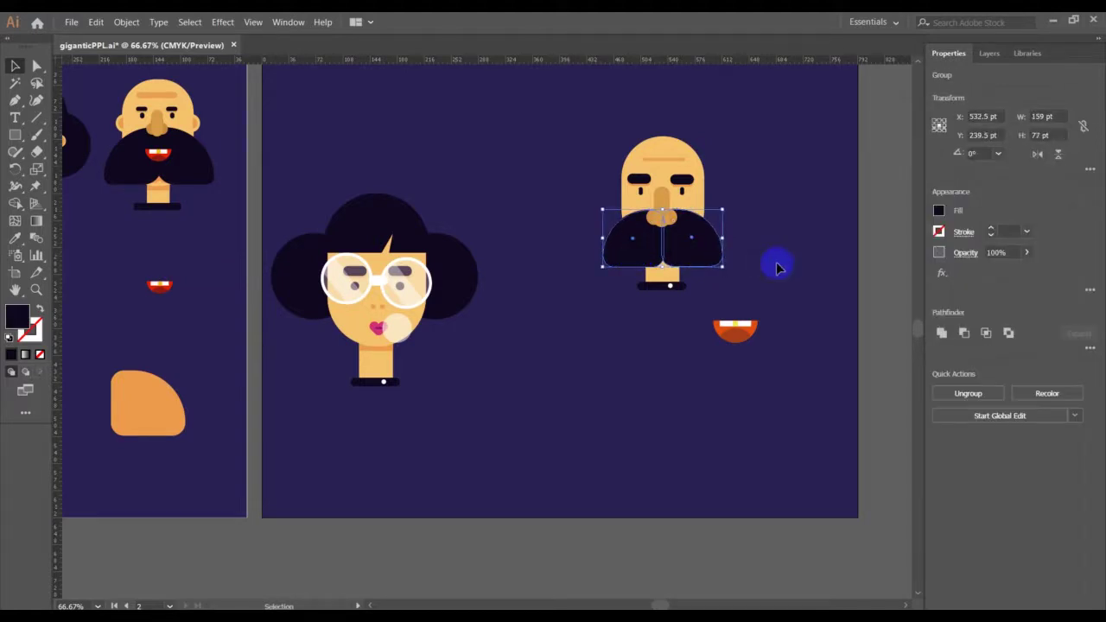
Step: Move the toothy mouth group onto the moustache, bring it to the front, and centre it just below the nose
{"action": "left_click_drag", "start_coordinate": [730, 327], "coordinate": [672, 236]}
{"action": "right_click", "coordinate": [671, 236]}
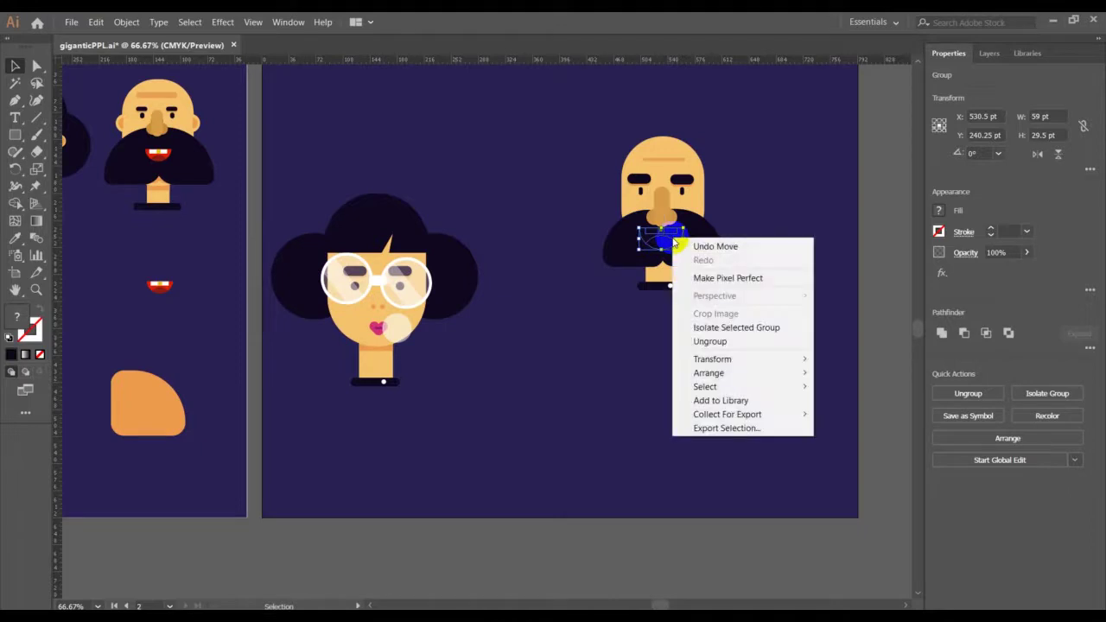
{"action": "mouse_move", "coordinate": [740, 373]}
{"action": "left_click", "coordinate": [831, 375]}
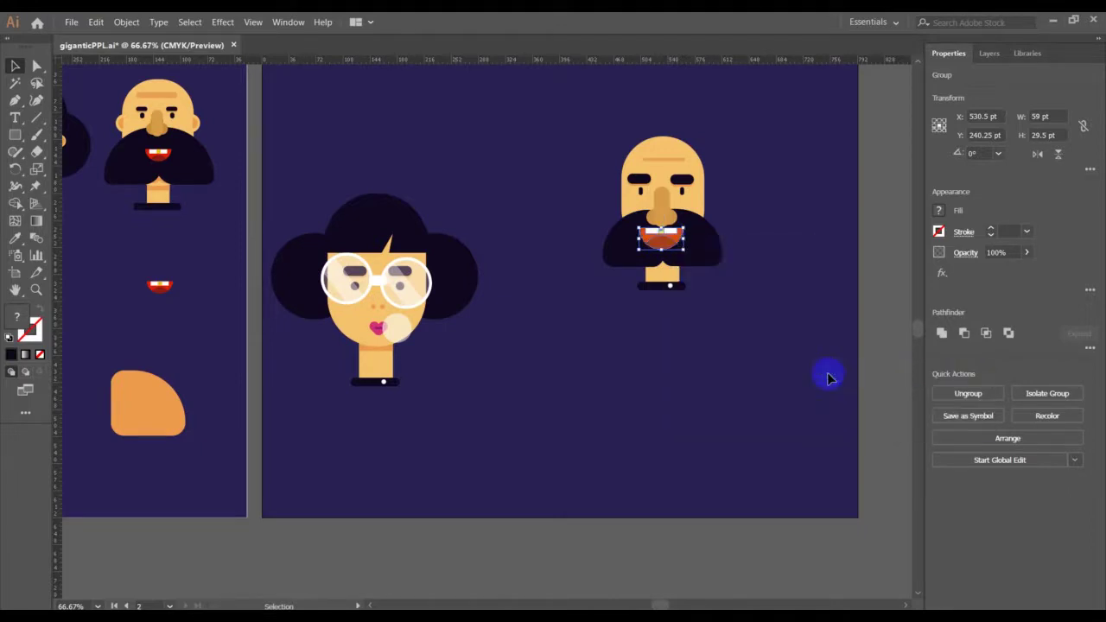
{"action": "left_click", "coordinate": [825, 378]}
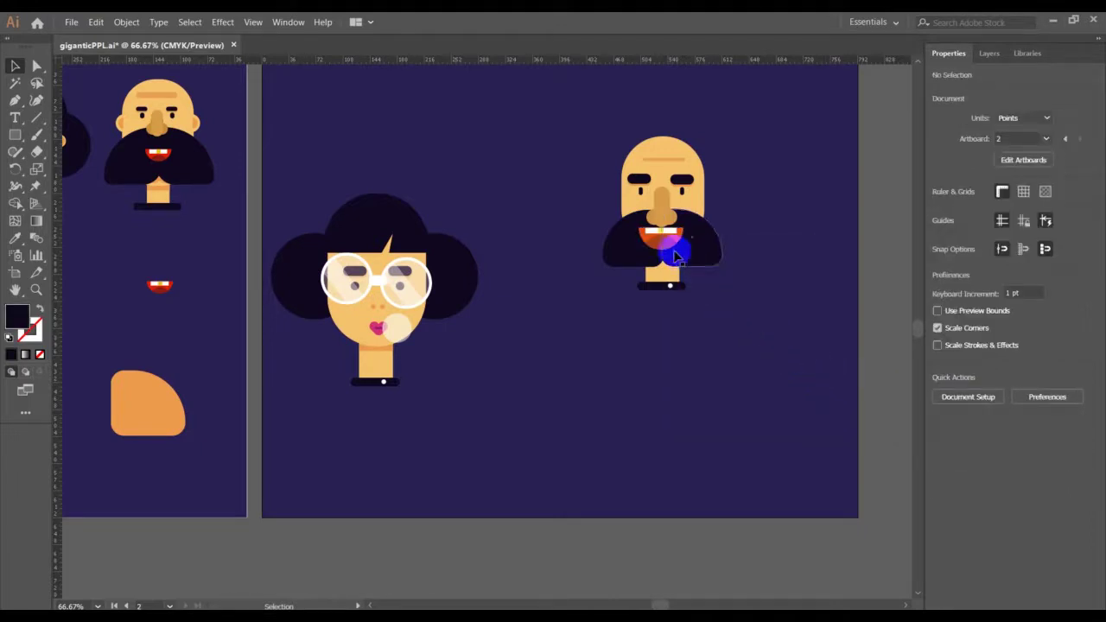
{"action": "left_click_drag", "start_coordinate": [661, 238], "coordinate": [663, 242]}
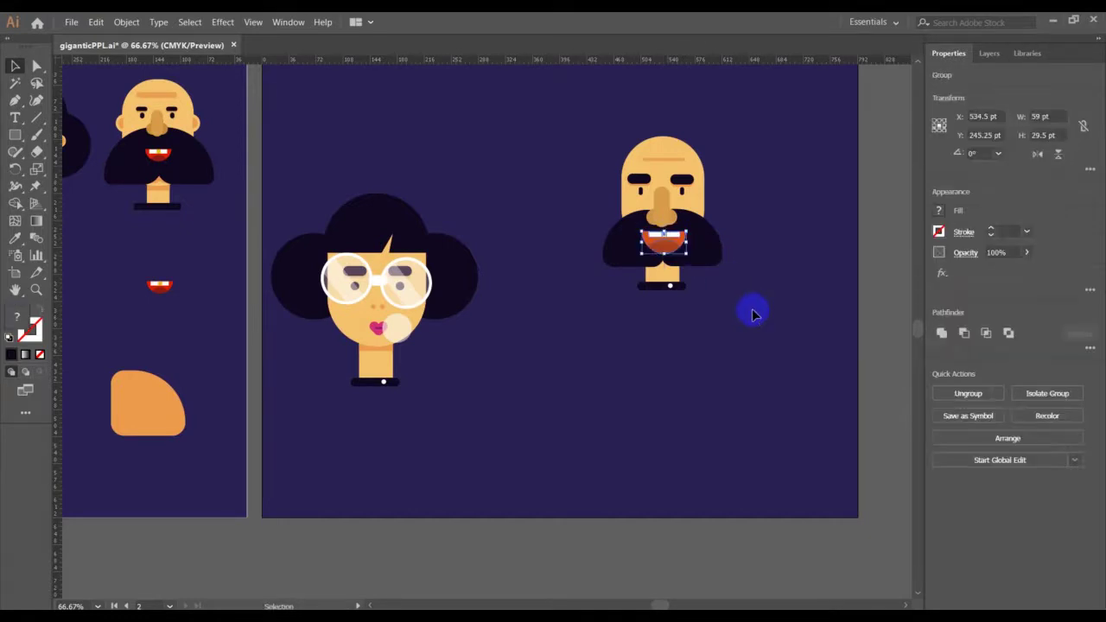
{"action": "left_click", "coordinate": [752, 314]}
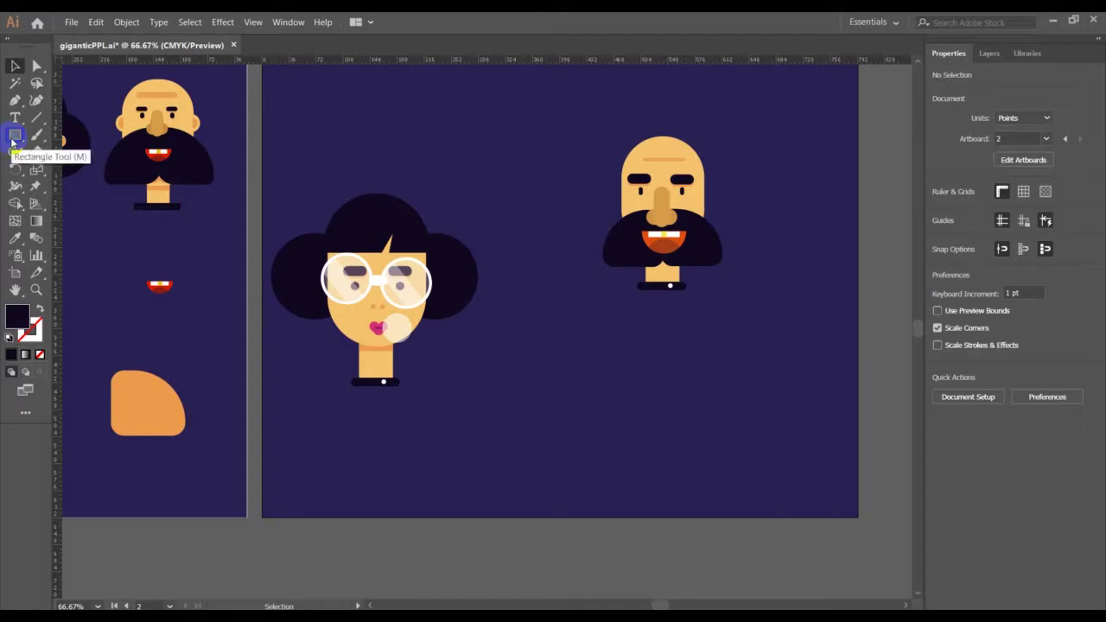
Step: Draw a circle about 66 pt wide below and left of the man's neck and fill it with his sampled skin colour
{"action": "left_click_drag", "start_coordinate": [15, 137], "coordinate": [49, 165]}
{"action": "left_click_drag", "start_coordinate": [565, 351], "coordinate": [607, 399]}
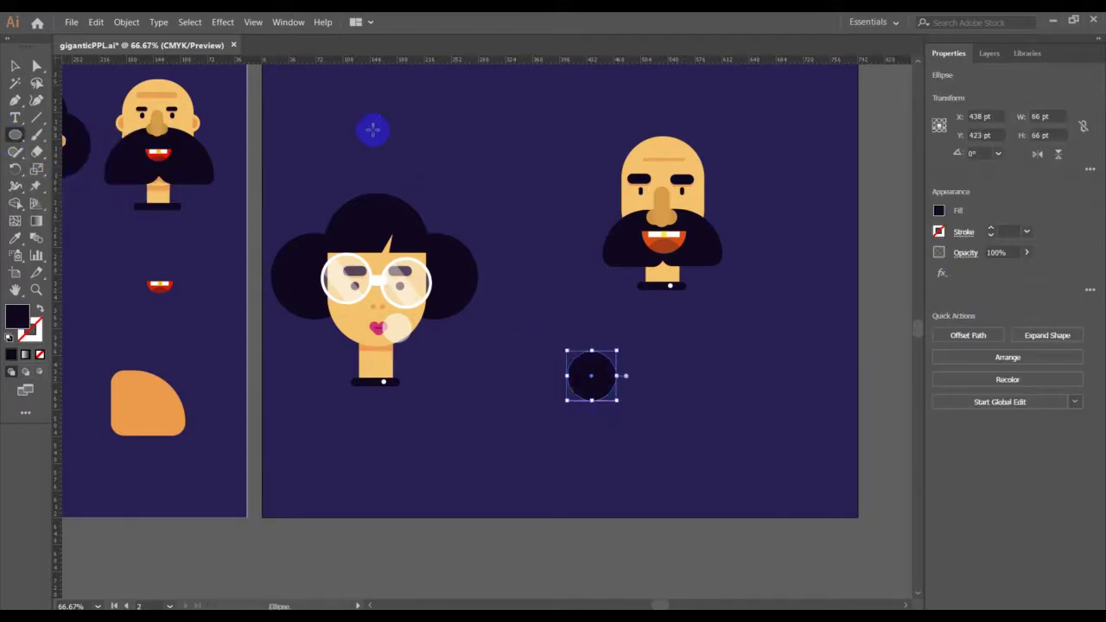
{"action": "left_click", "coordinate": [16, 239]}
{"action": "left_click", "coordinate": [697, 205]}
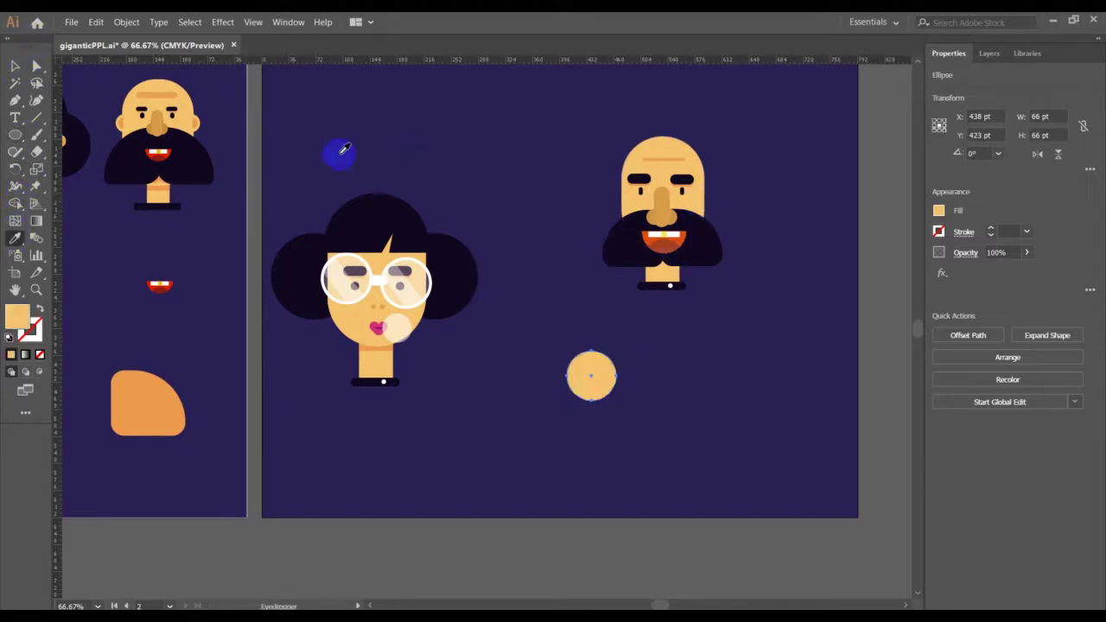
{"action": "key", "text": "v"}
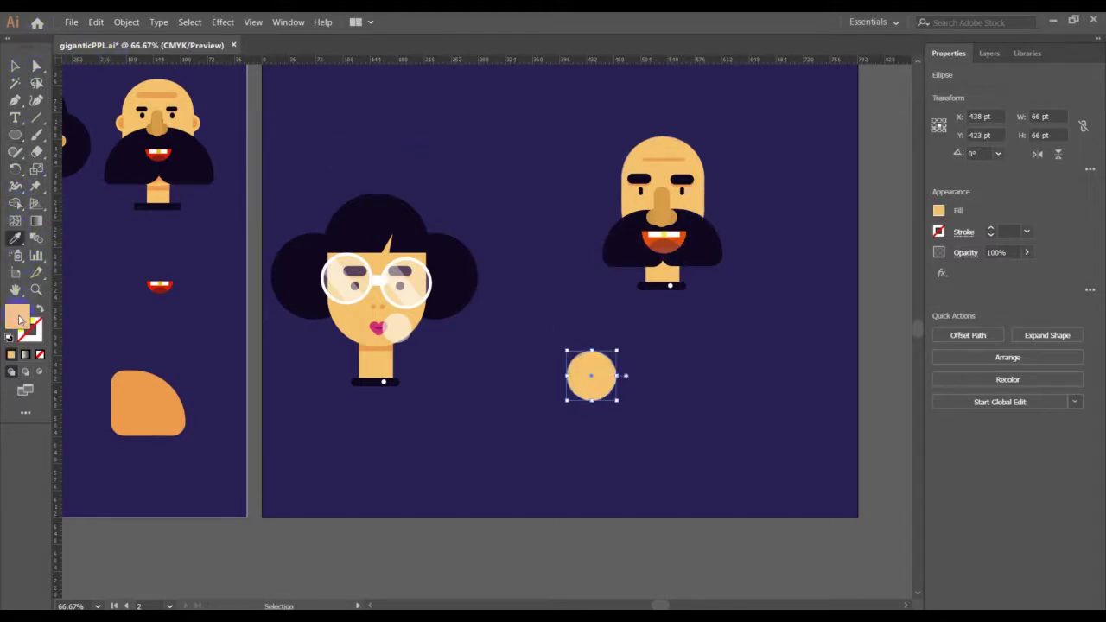
{"action": "double_click", "coordinate": [19, 319]}
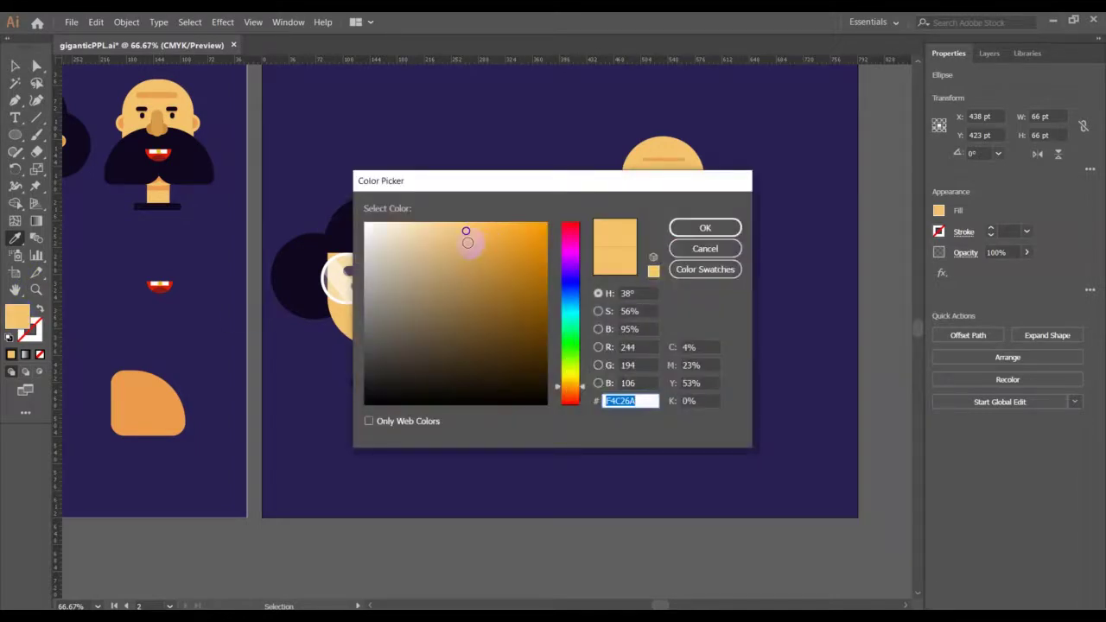
{"action": "left_click", "coordinate": [468, 243]}
{"action": "left_click", "coordinate": [491, 240]}
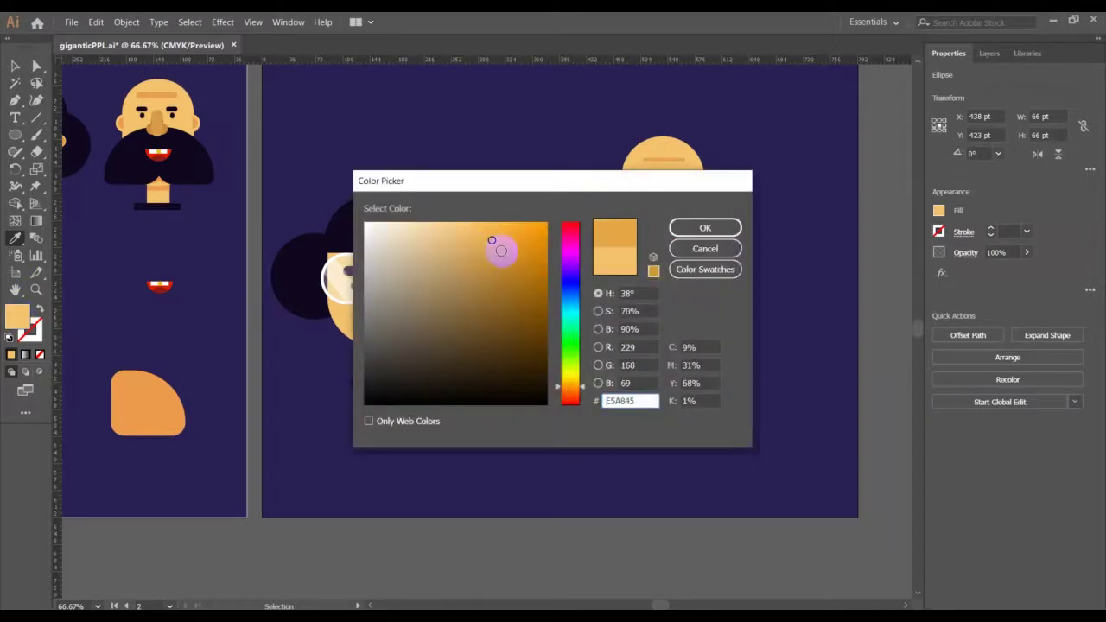
{"action": "left_click", "coordinate": [688, 249]}
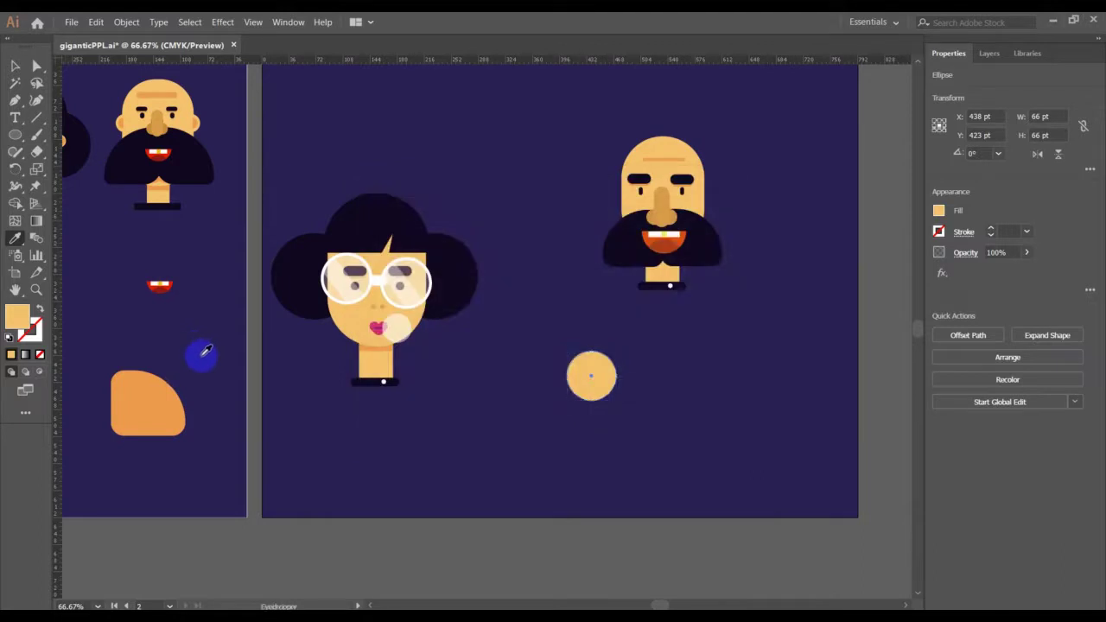
Step: Fill the circle with the fully opaque light orange ED9B4C sampled from the existing artwork
{"action": "left_click", "coordinate": [664, 154]}
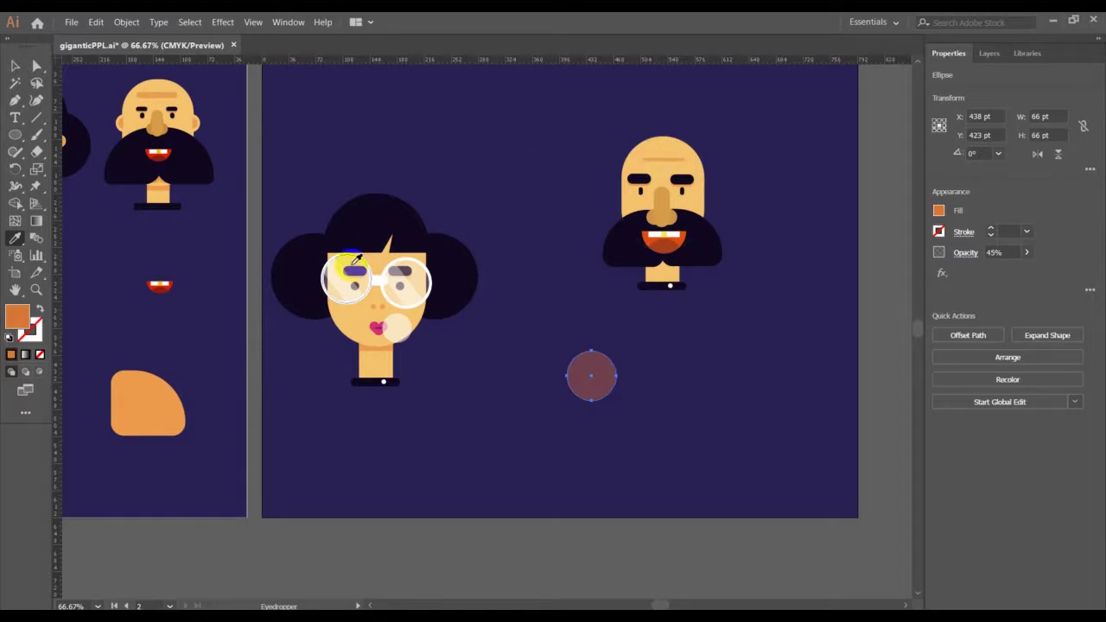
{"action": "left_click", "coordinate": [385, 306]}
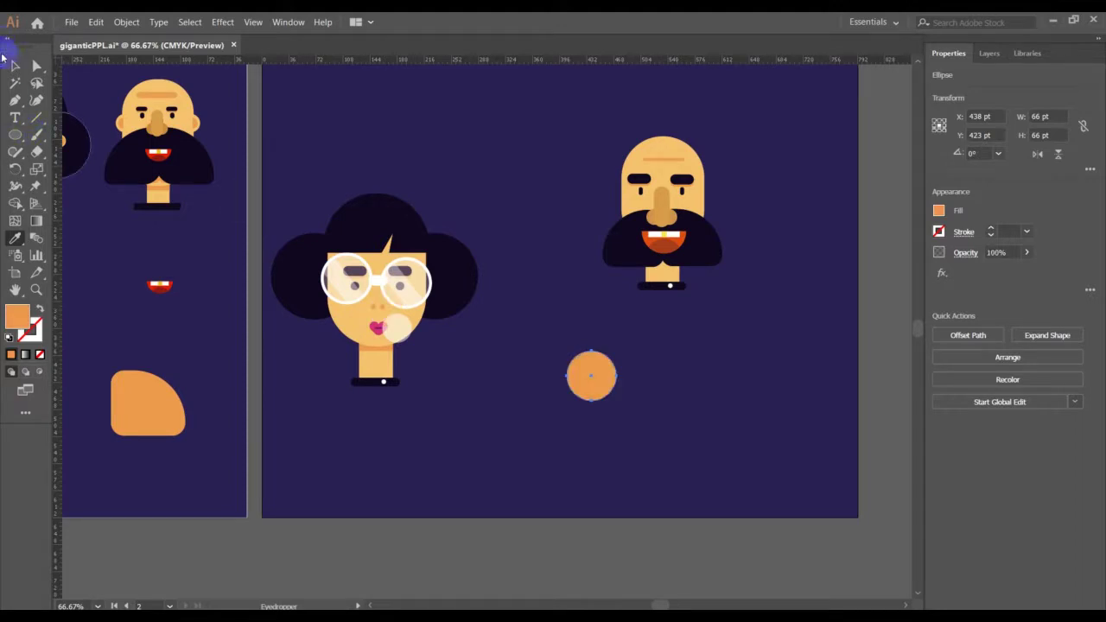
{"action": "left_click", "coordinate": [14, 67]}
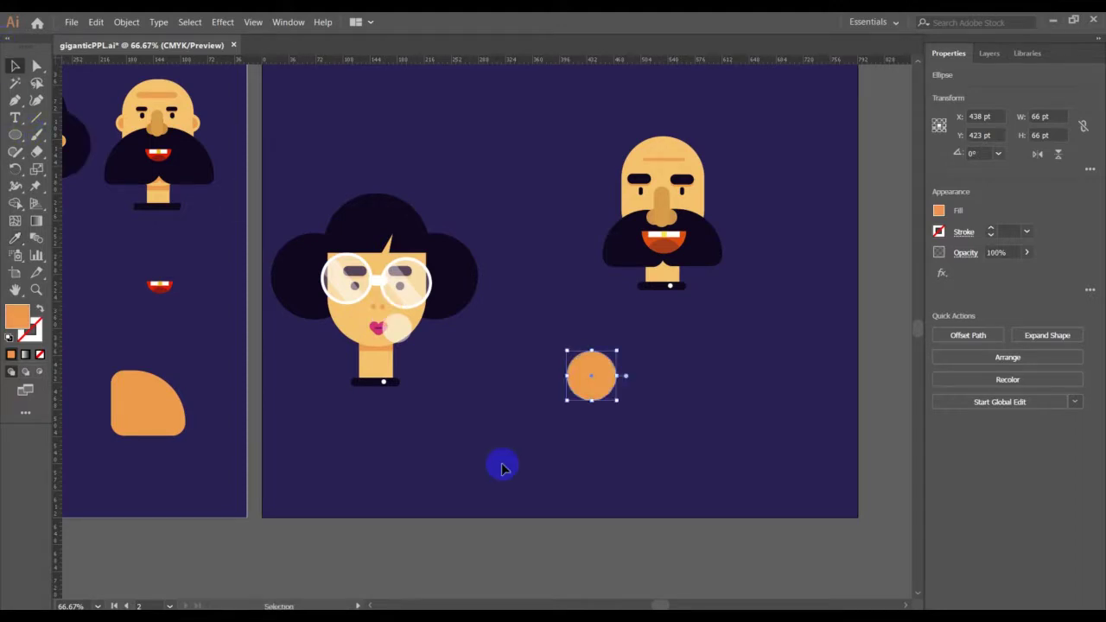
Step: Make a concentric copy of the orange circle scaled to 36 pt and fill it with the stronger orange F2872F
{"action": "left_click", "coordinate": [584, 400]}
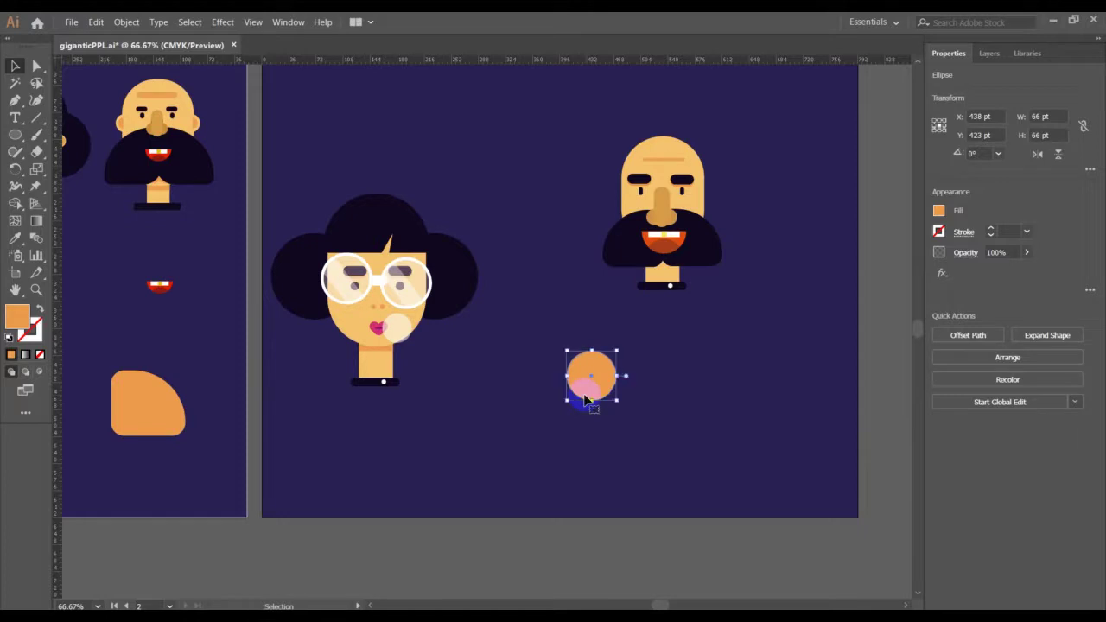
{"action": "left_click_drag", "start_coordinate": [616, 400], "coordinate": [603, 387]}
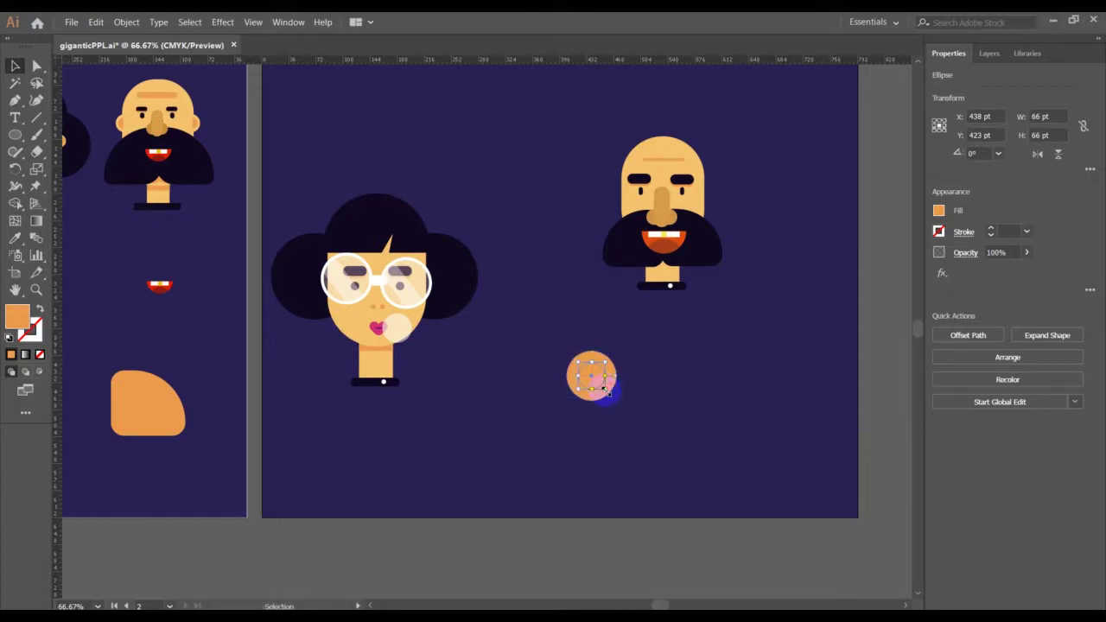
{"action": "double_click", "coordinate": [14, 322]}
{"action": "left_click", "coordinate": [488, 267]}
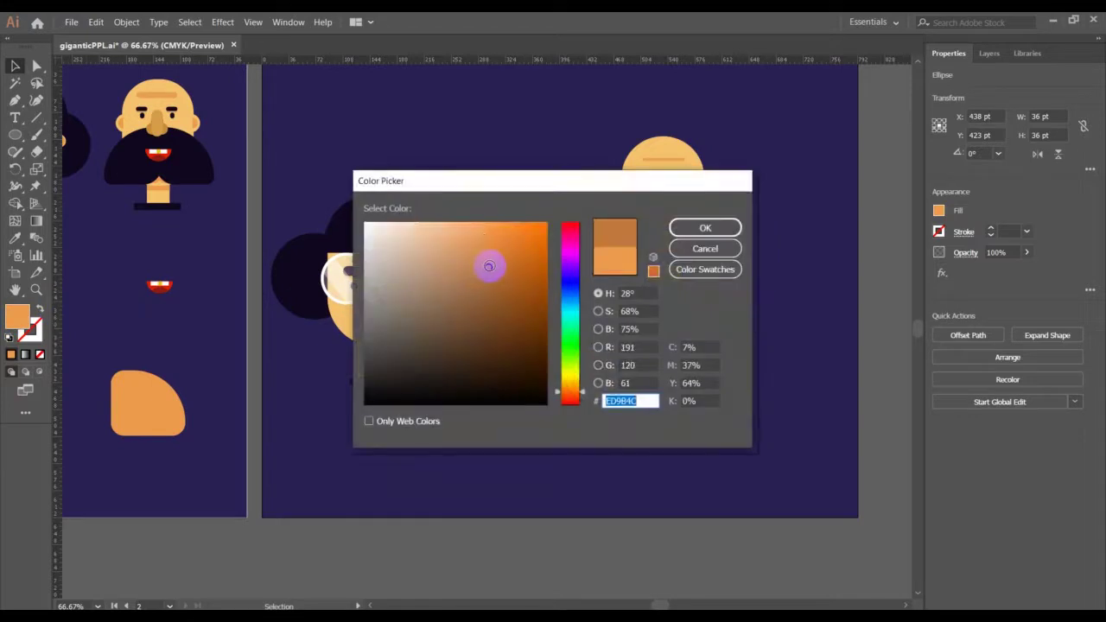
{"action": "left_click", "coordinate": [528, 272]}
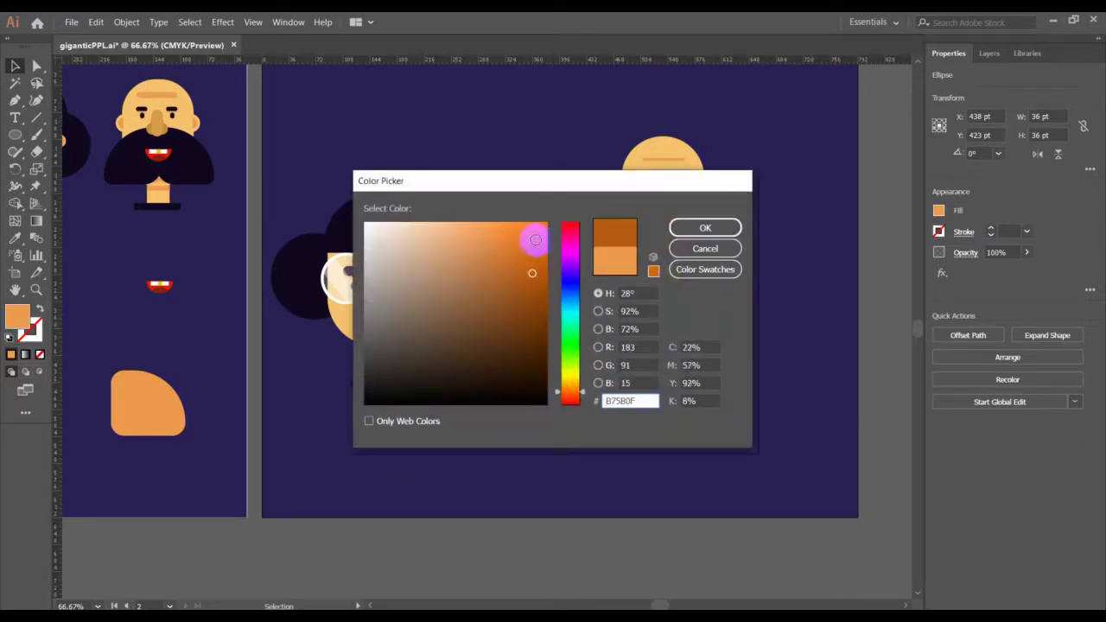
{"action": "left_click", "coordinate": [538, 242]}
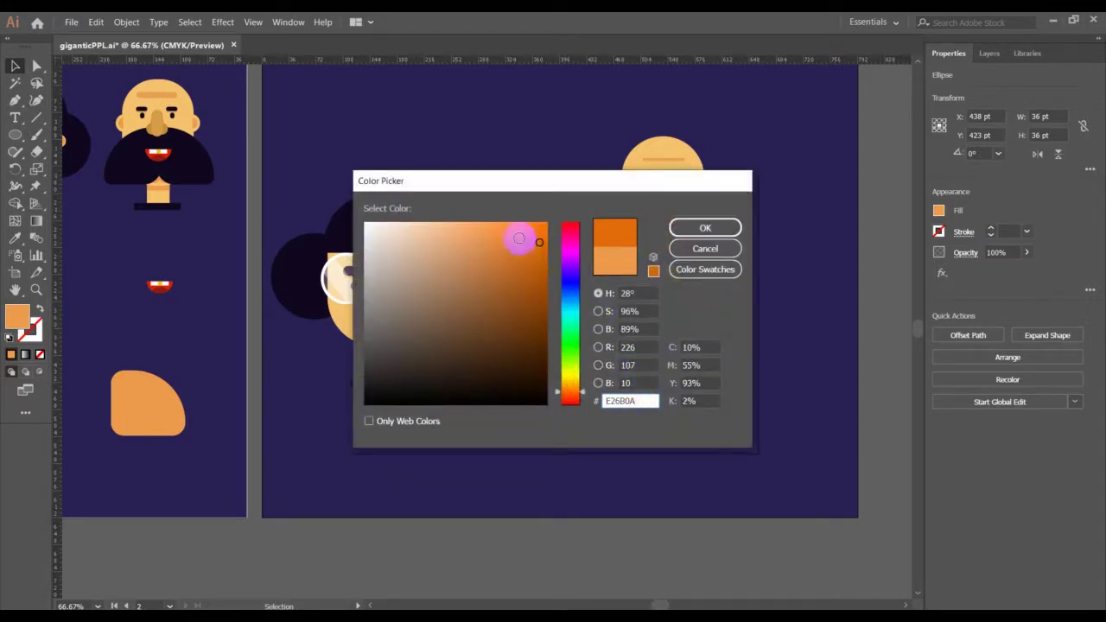
{"action": "left_click", "coordinate": [513, 230]}
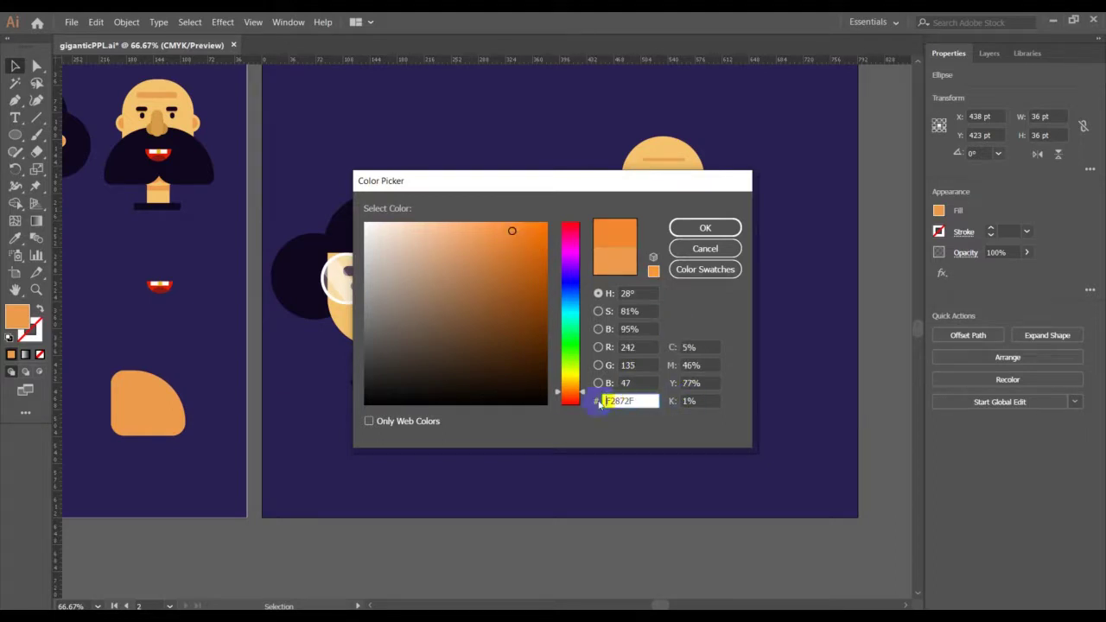
{"action": "left_click", "coordinate": [682, 228]}
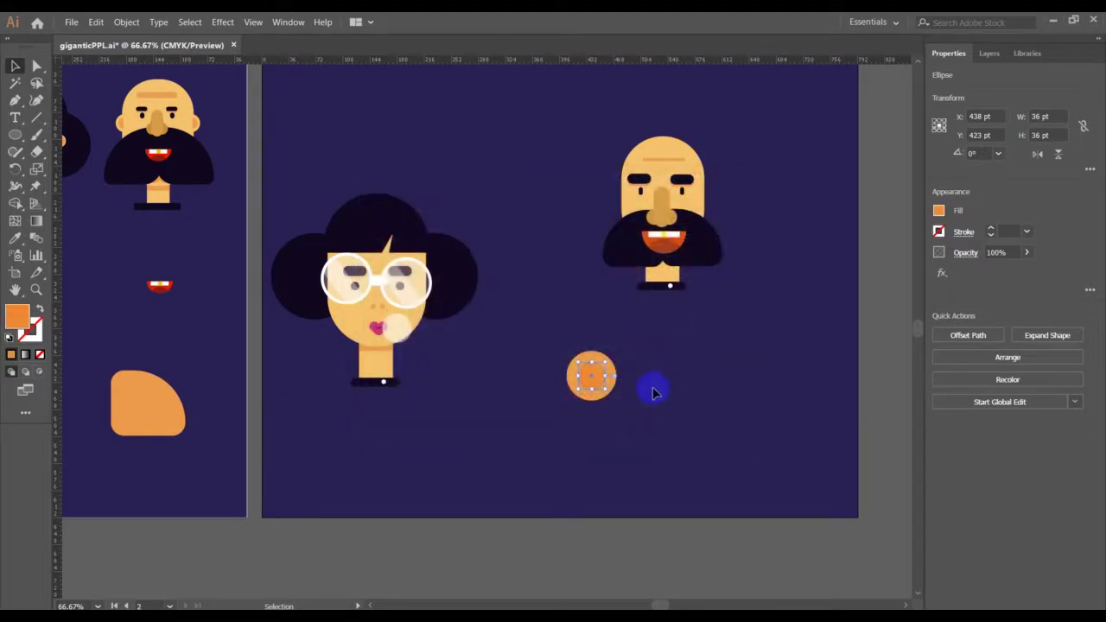
Step: Group the two concentric orange circles as an ear and move the group to the right of the man's head
{"action": "left_click_drag", "start_coordinate": [548, 324], "coordinate": [654, 435]}
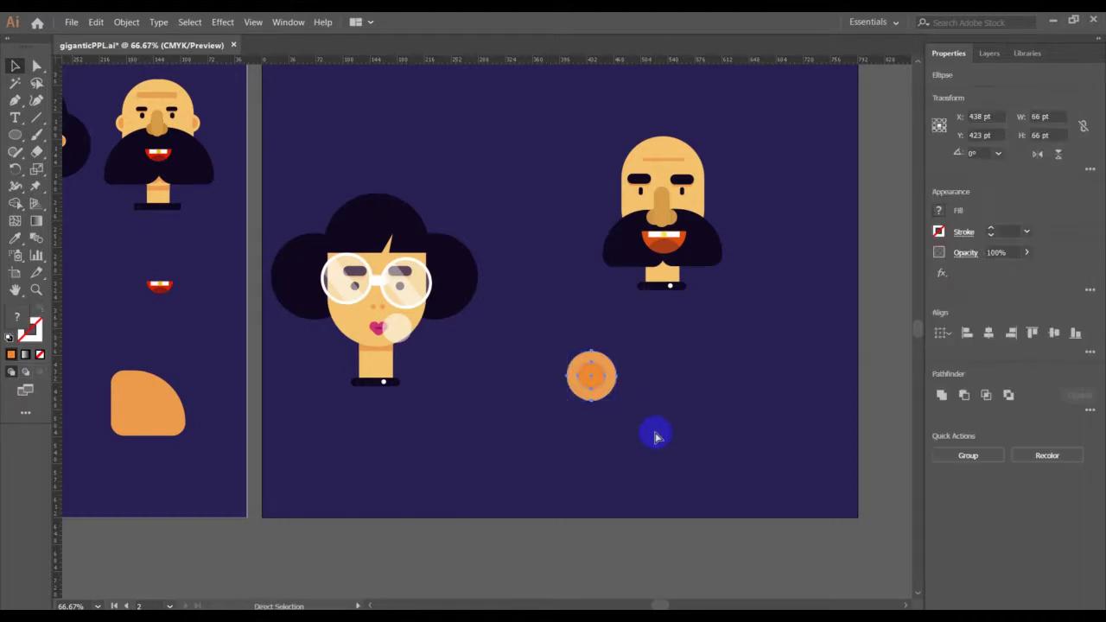
{"action": "key", "text": "ctrl+g"}
{"action": "key", "text": "v"}
{"action": "left_click_drag", "start_coordinate": [592, 373], "coordinate": [766, 185]}
Step: Group all parts of the man's head and neck and move the group right so it meets the ear
{"action": "left_click_drag", "start_coordinate": [589, 123], "coordinate": [722, 317]}
{"action": "key", "text": "ctrl+g"}
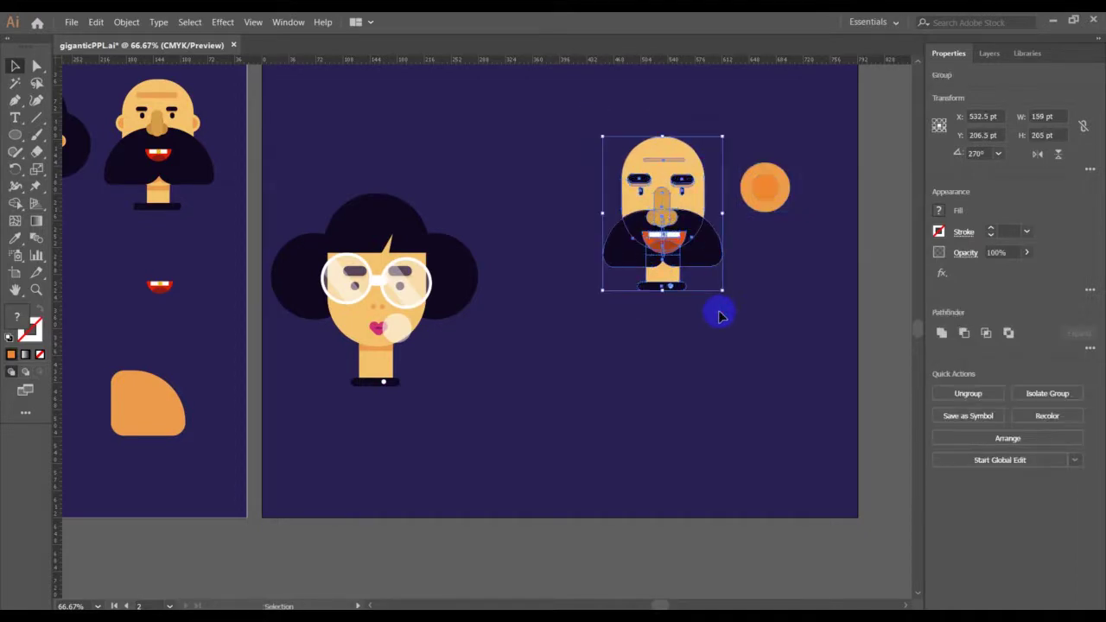
{"action": "left_click_drag", "start_coordinate": [673, 192], "coordinate": [727, 189]}
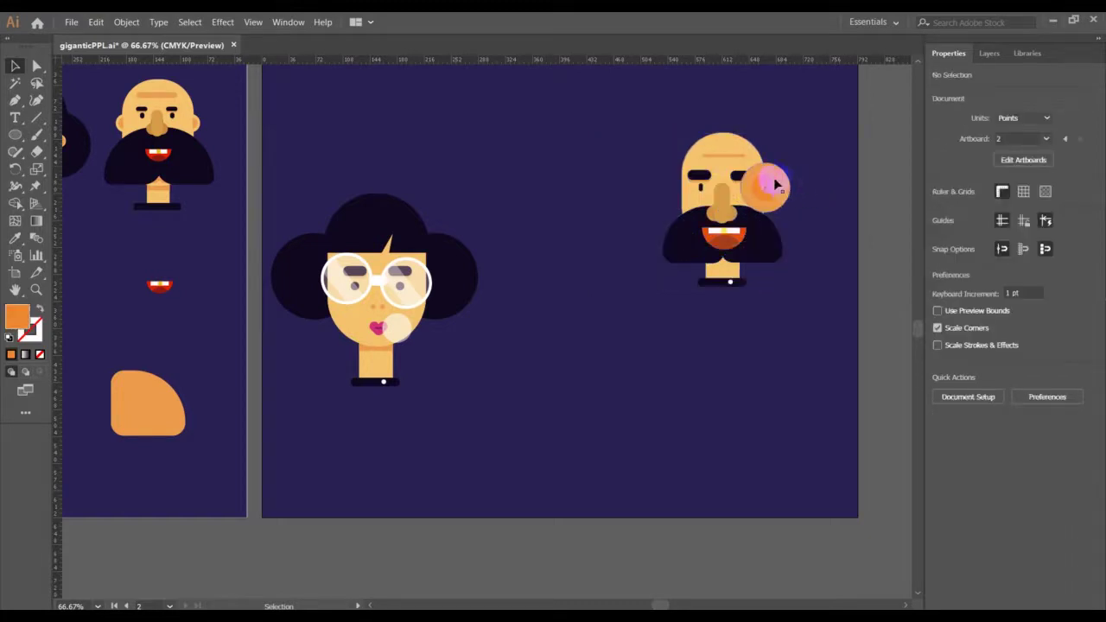
Step: Bring the man's grouped head to the front so it overlaps the inner part of the ear
{"action": "right_click", "coordinate": [714, 165]}
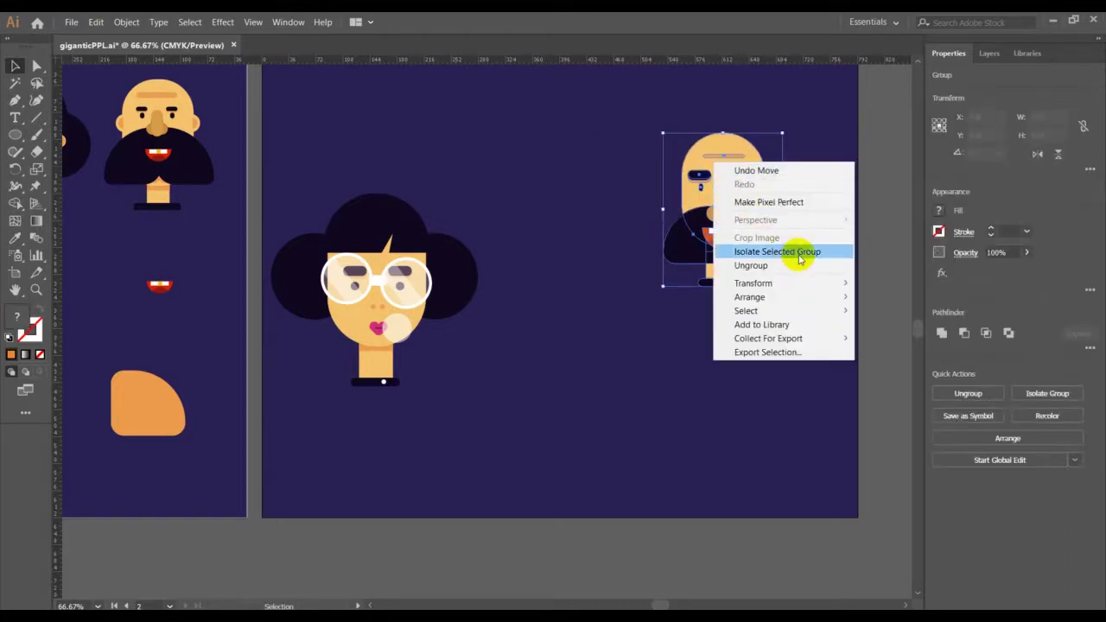
{"action": "mouse_move", "coordinate": [836, 298]}
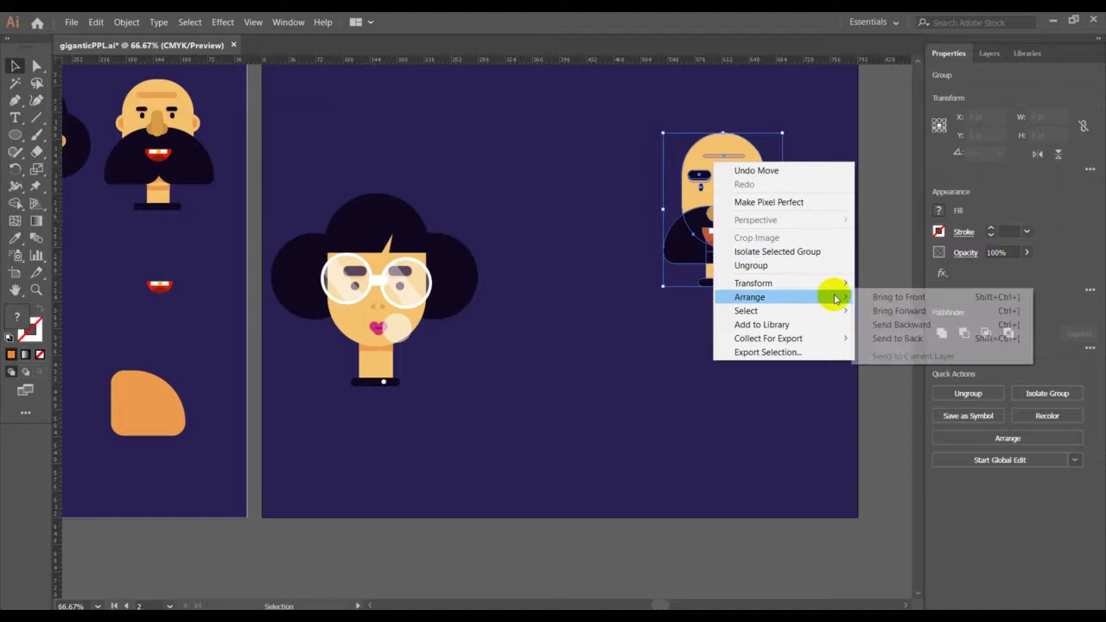
{"action": "left_click", "coordinate": [877, 297]}
{"action": "left_click", "coordinate": [801, 200]}
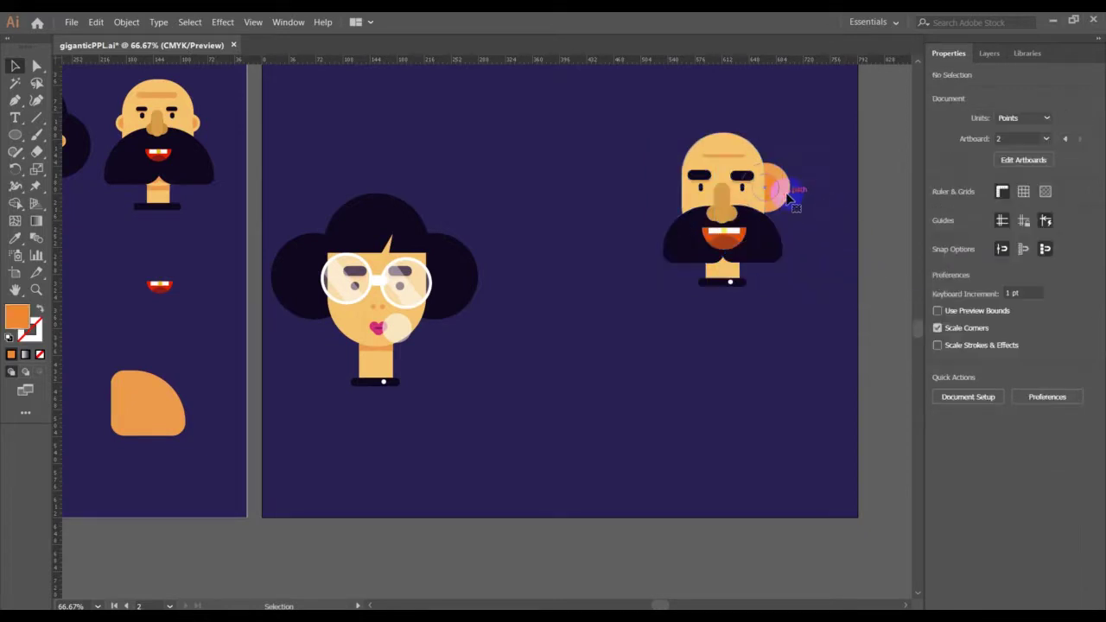
Step: Scale the grouped ear down to 36 pt and tuck it behind the head's right edge at about eye level
{"action": "left_click", "coordinate": [788, 208]}
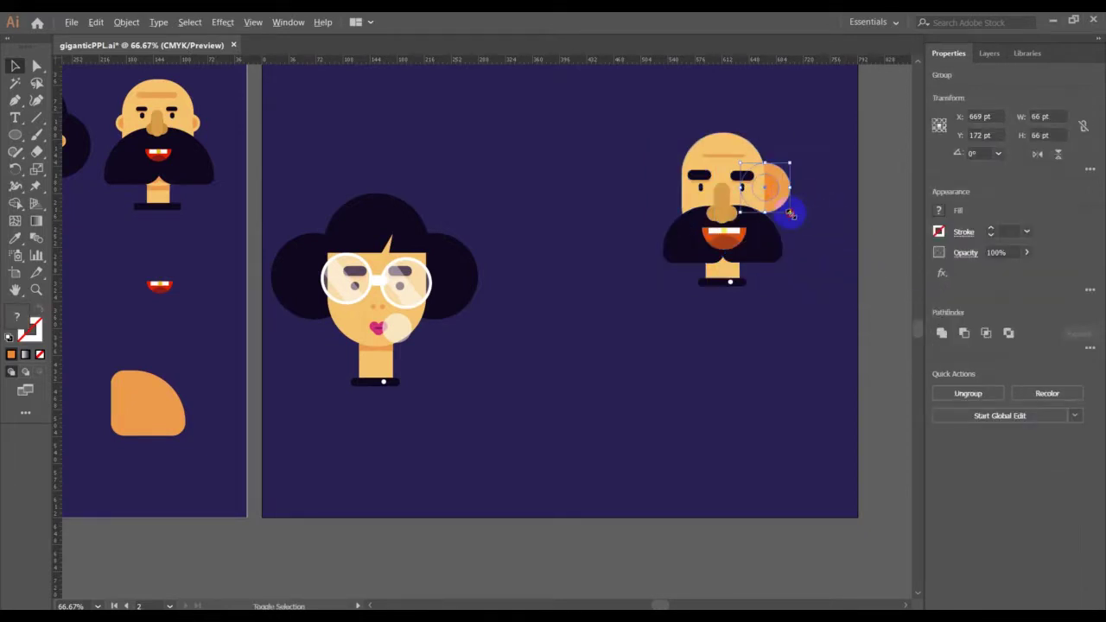
{"action": "left_click_drag", "start_coordinate": [790, 213], "coordinate": [778, 202]}
{"action": "left_click", "coordinate": [812, 234]}
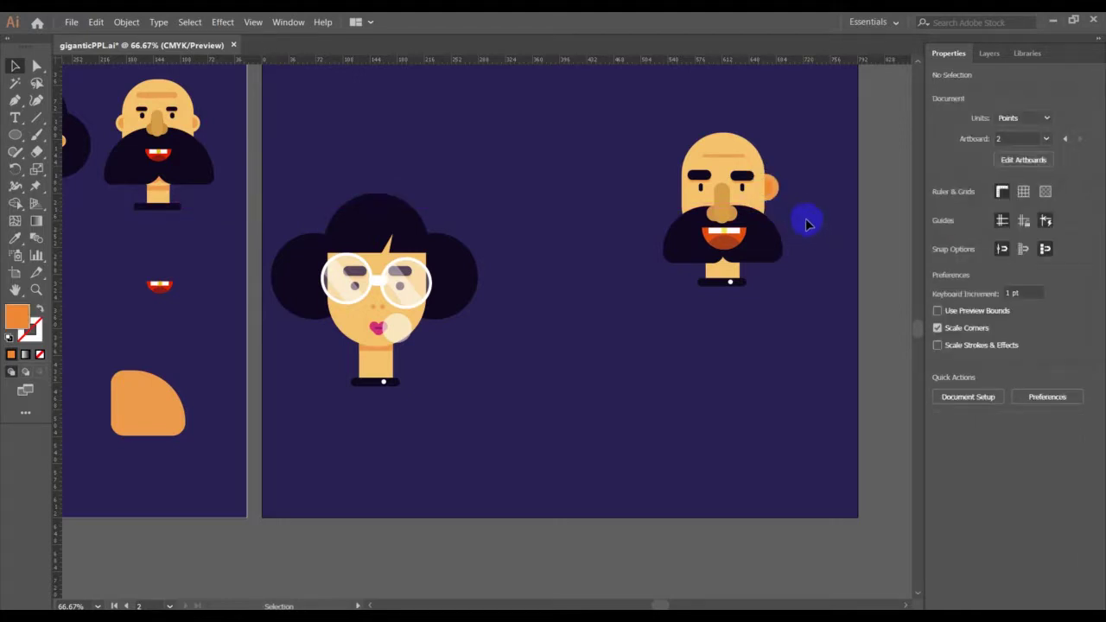
{"action": "left_click", "coordinate": [778, 192]}
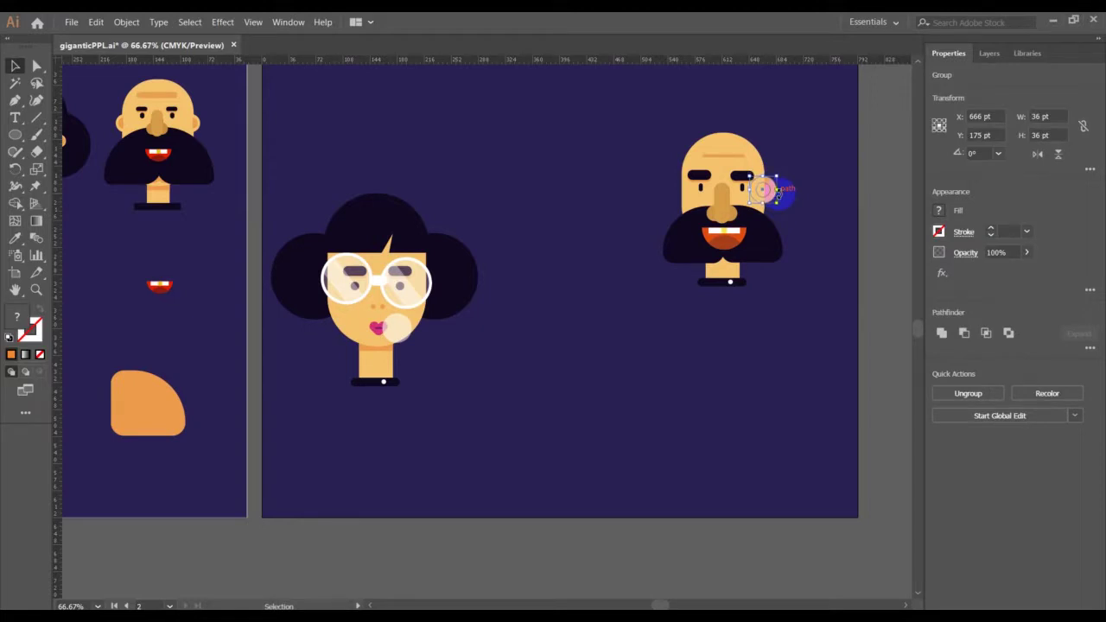
{"action": "left_click", "coordinate": [811, 225]}
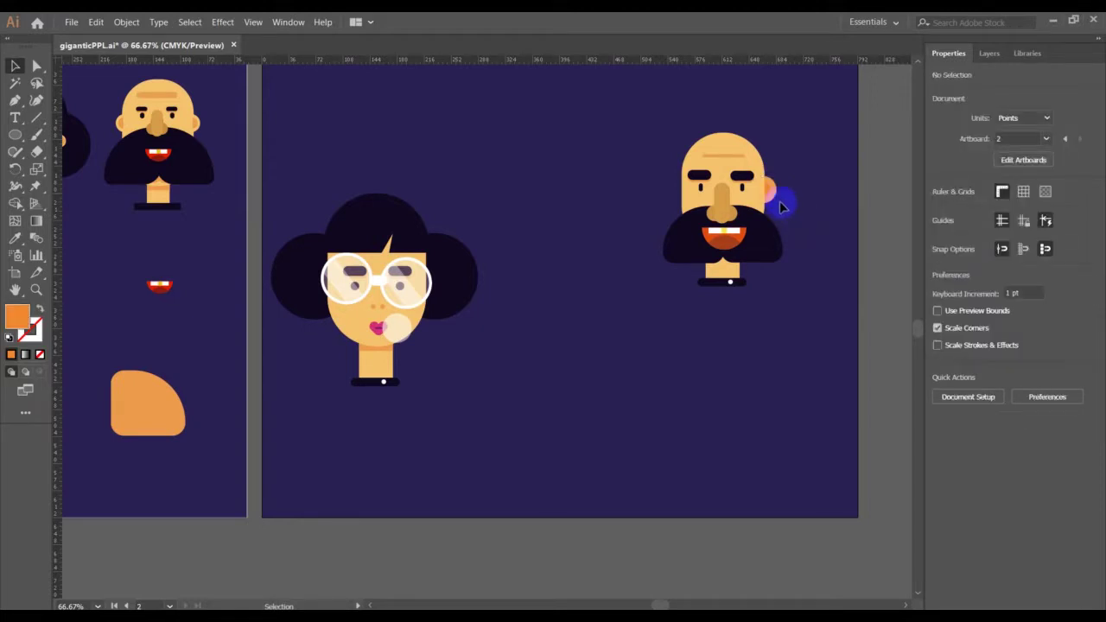
Step: Duplicate the ear and move the copy horizontally to the opposite side of the man's head, at X 556 pt
{"action": "left_click", "coordinate": [776, 202]}
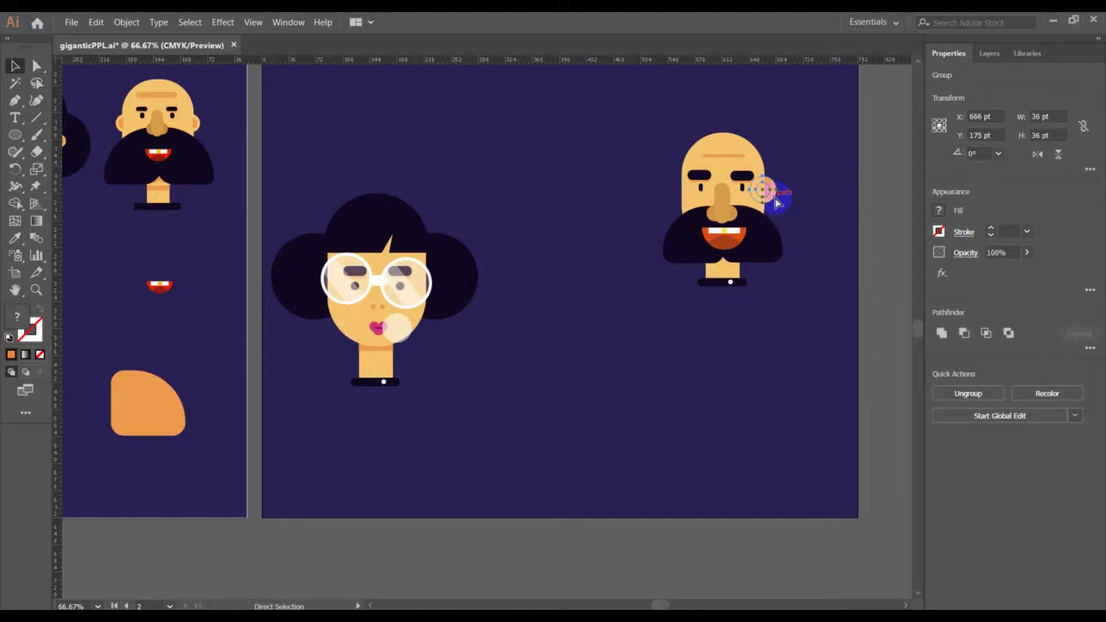
{"action": "key", "text": "shift+Left"}
{"action": "key", "text": "shift+Left"}
{"action": "key", "text": "shift+Left"}
{"action": "key", "text": "shift+Left"}
{"action": "key", "text": "shift+Left"}
{"action": "key", "text": "shift+Left"}
{"action": "key", "text": "shift+Left"}
{"action": "key", "text": "shift+Left"}
{"action": "key", "text": "shift+Left"}
{"action": "key", "text": "shift+Left"}
{"action": "key", "text": "shift+Left"}
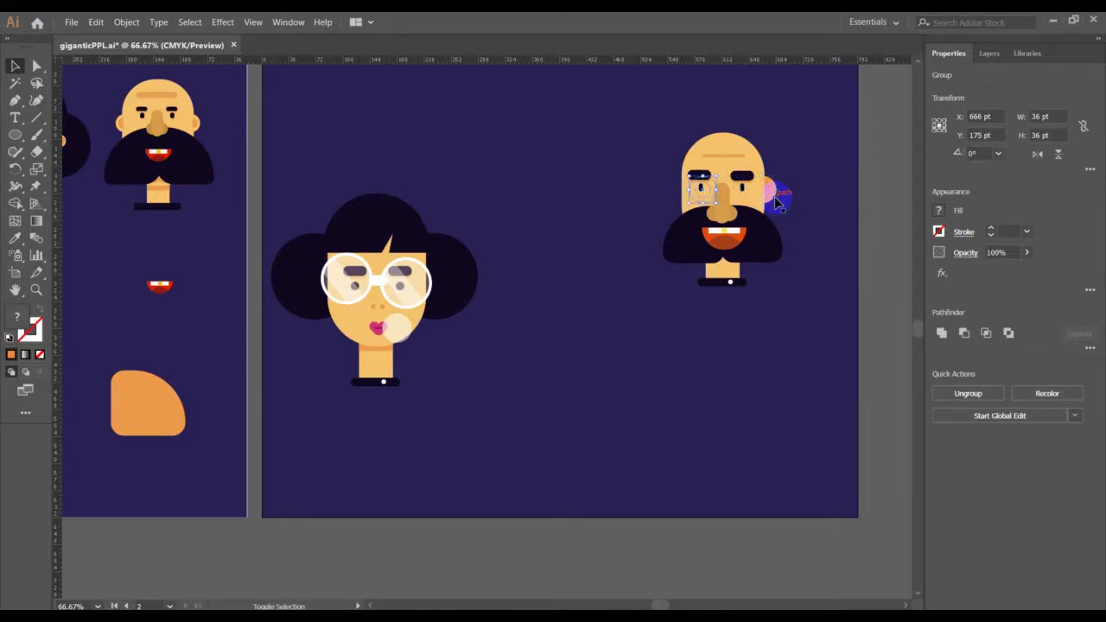
{"action": "key", "text": "shift+Left"}
{"action": "key", "text": "shift+Left"}
{"action": "key", "text": "shift+Left"}
{"action": "key", "text": "shift+Left"}
{"action": "key", "text": "shift+Left"}
{"action": "key", "text": "shift+Left"}
{"action": "key", "text": "shift+Left"}
{"action": "key", "text": "shift+Left"}
{"action": "key", "text": "shift+Left"}
{"action": "key", "text": "shift+Left"}
{"action": "key", "text": "shift+Left"}
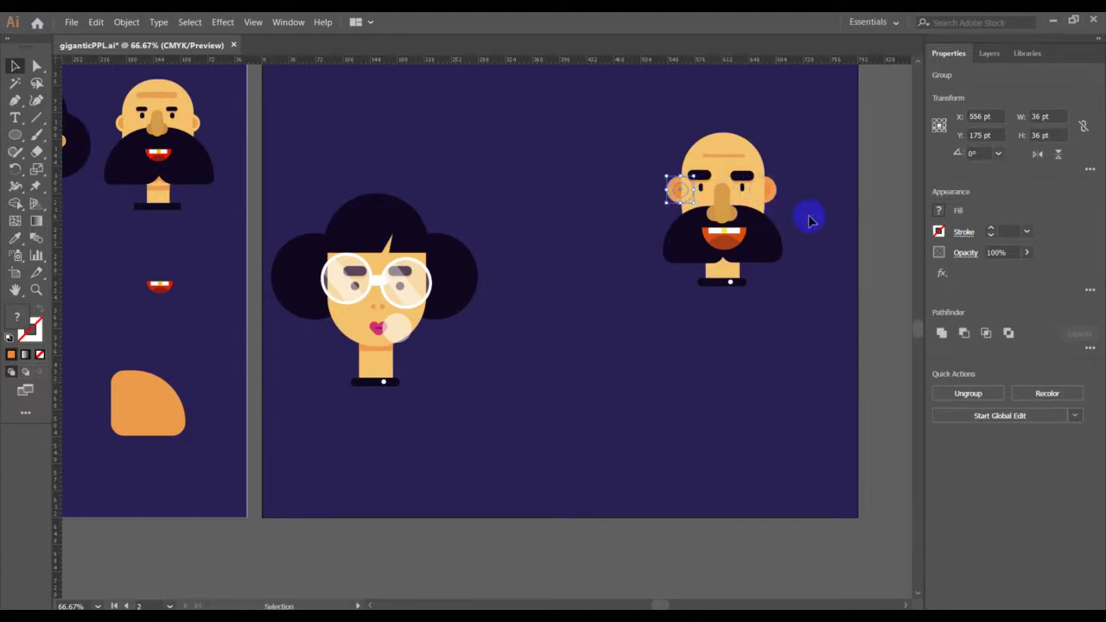
{"action": "left_click", "coordinate": [810, 221]}
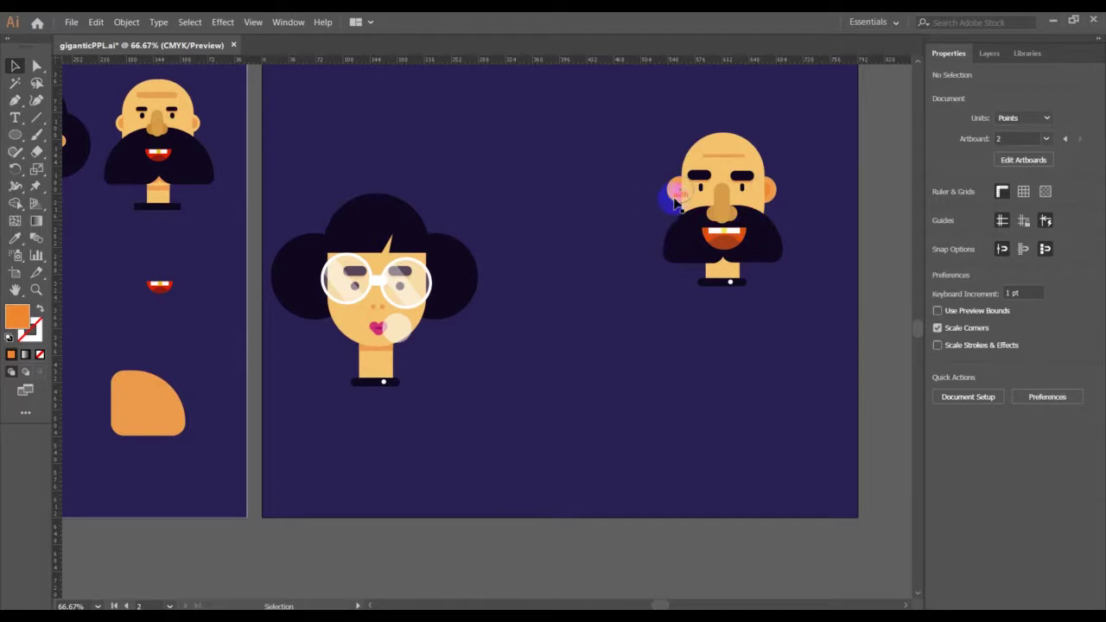
Step: Shift the man's left-hand ear inward to X 561 pt so less of it sticks out from the head
{"action": "left_click", "coordinate": [675, 199]}
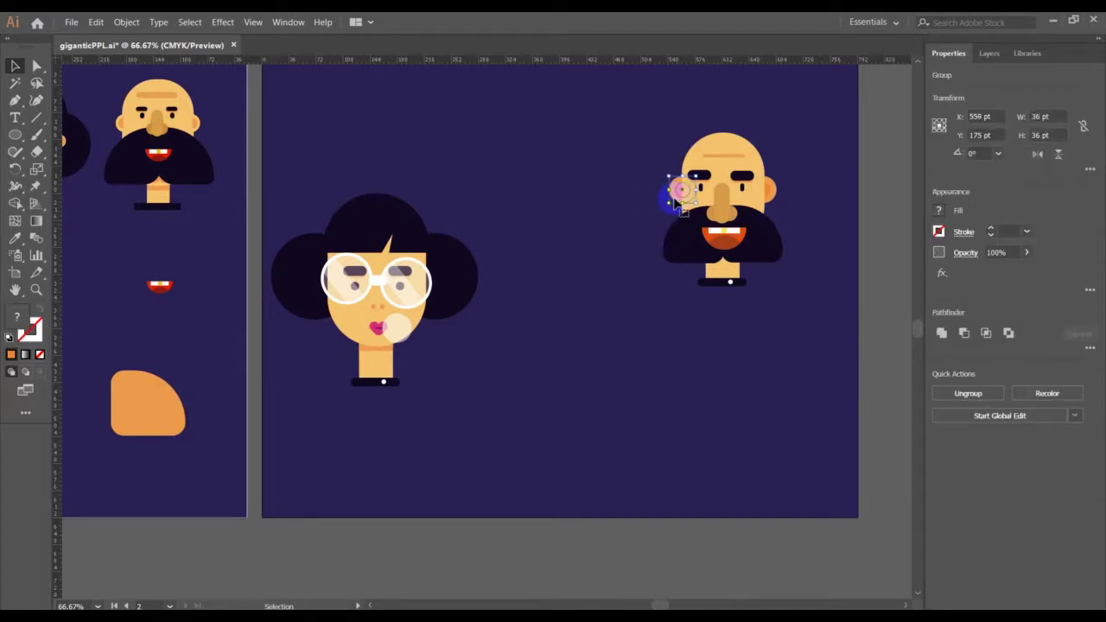
{"action": "left_click_drag", "start_coordinate": [676, 200], "coordinate": [678, 201]}
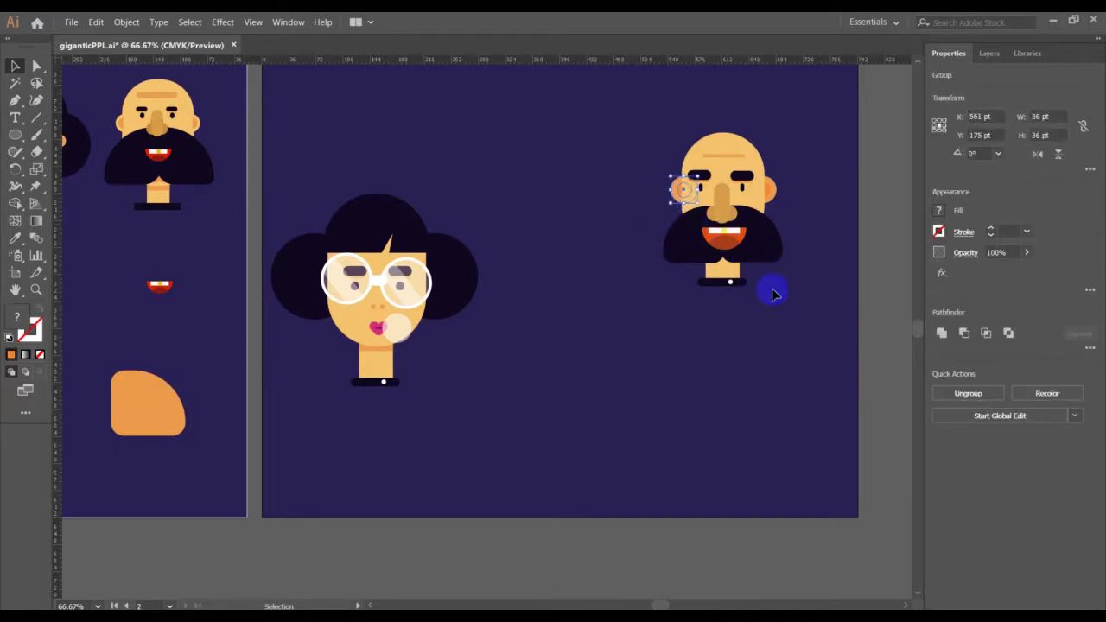
{"action": "left_click", "coordinate": [844, 358]}
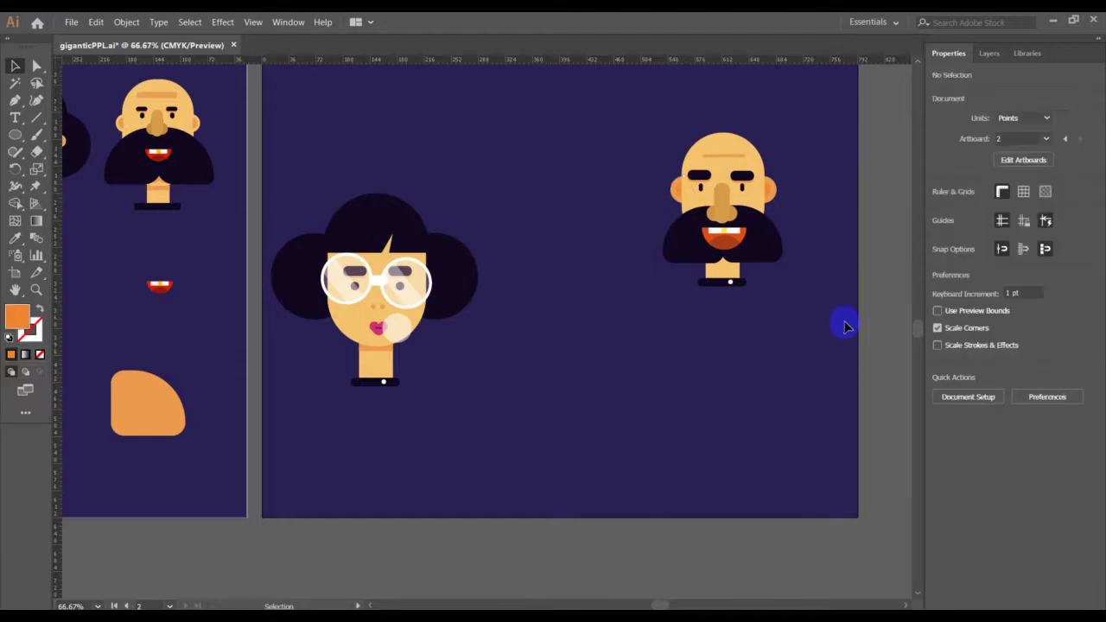
Step: Adjust the right-hand ear to X 665 pt and move the man's whole head with both ears down and left beside the woman's head
{"action": "left_click", "coordinate": [776, 202]}
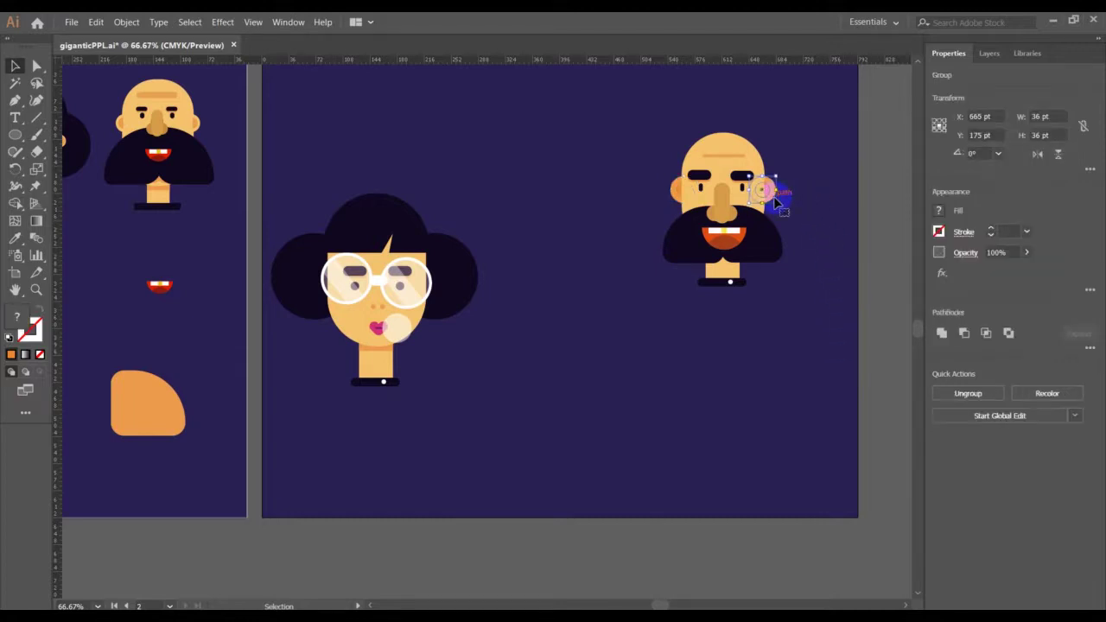
{"action": "left_click_drag", "start_coordinate": [628, 114], "coordinate": [832, 331]}
{"action": "left_click_drag", "start_coordinate": [721, 217], "coordinate": [587, 325]}
{"action": "left_click", "coordinate": [683, 386]}
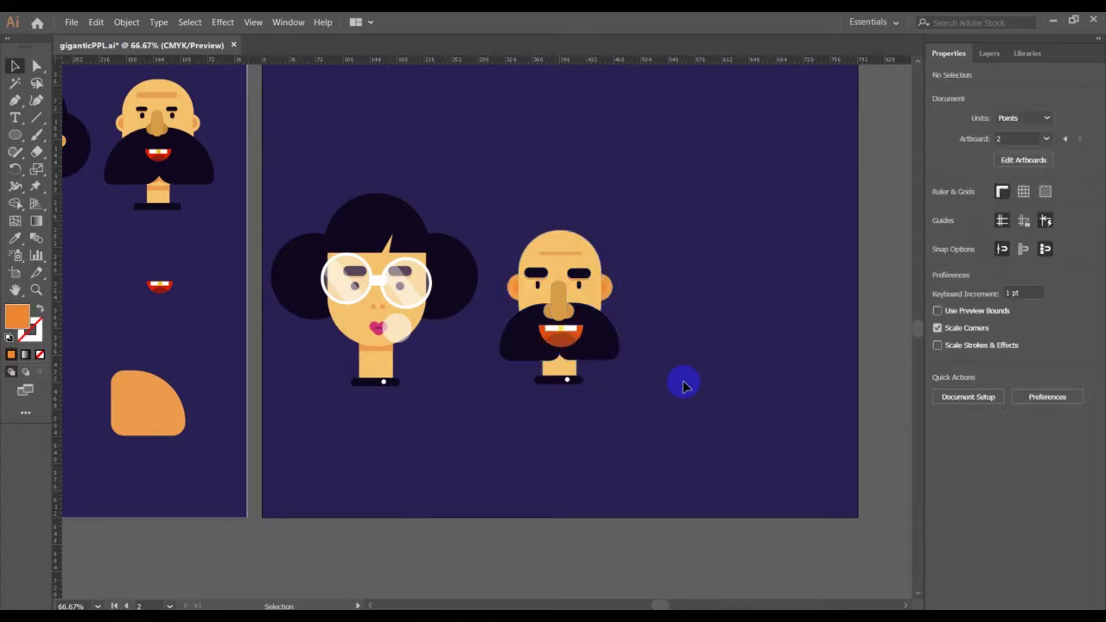